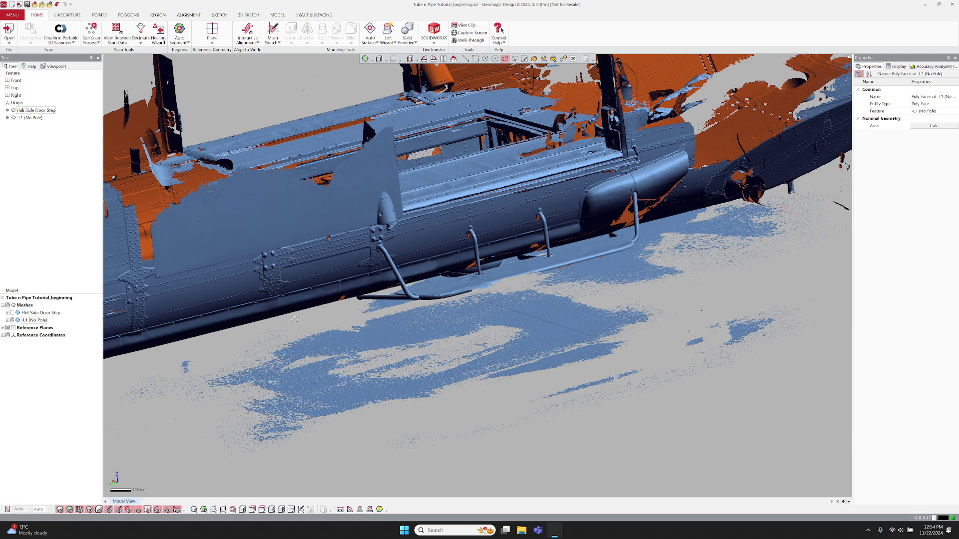
# Orbit the helicopter scan to close in on the door step from below
pyautogui.moveTo(293, 320)
pyautogui.mouseDown(button='right')
pyautogui.moveTo(556, 253)
pyautogui.moveTo(486, 356)
pyautogui.moveTo(498, 353)
pyautogui.mouseUp(button='right')
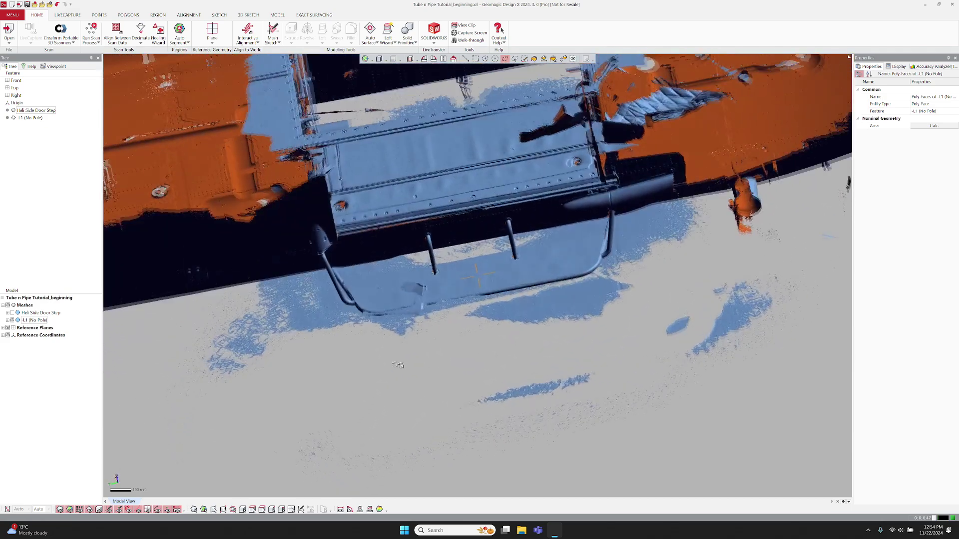
pyautogui.scroll(5, 499, 352)
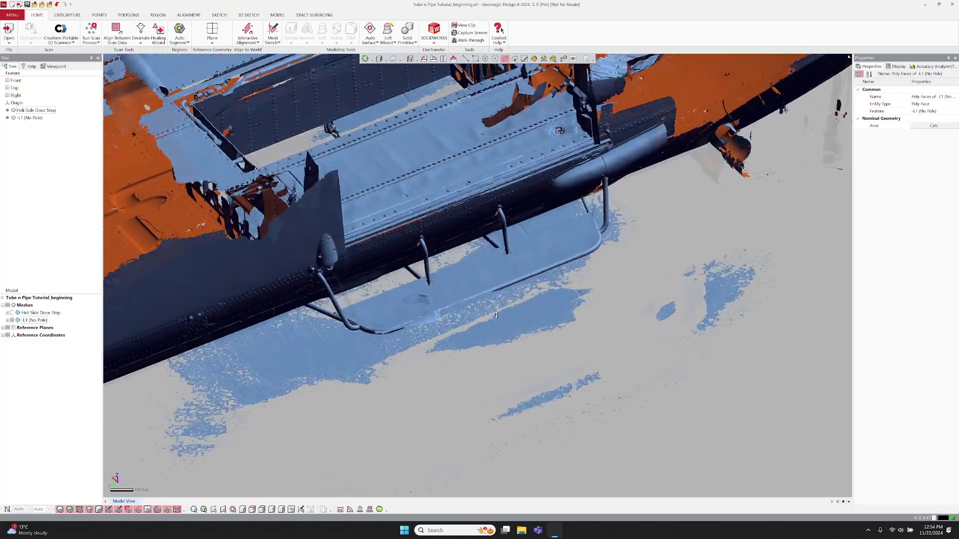
pyautogui.scroll(5, 499, 338)
pyautogui.moveTo(494, 330)
pyautogui.mouseDown(button='right')
pyautogui.moveTo(534, 310)
pyautogui.moveTo(525, 371)
pyautogui.moveTo(293, 337)
pyautogui.moveTo(450, 356)
pyautogui.moveTo(342, 380)
pyautogui.mouseUp(button='right')
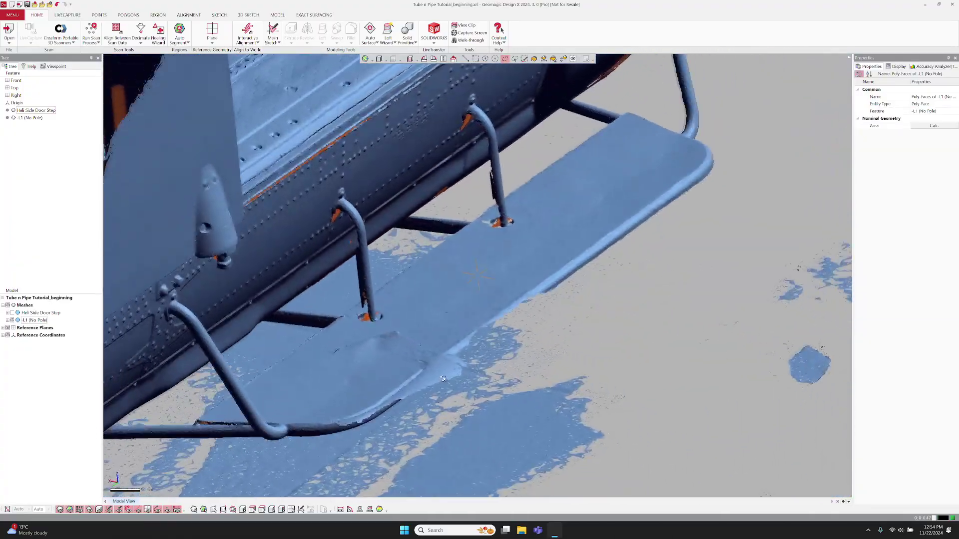
pyautogui.scroll(-3, 342, 380)
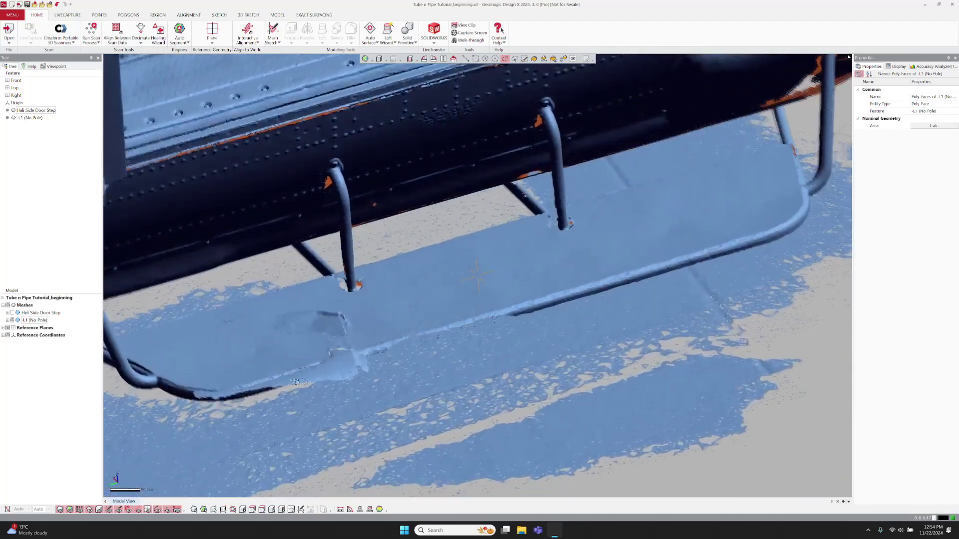
pyautogui.scroll(-3, 412, 375)
pyautogui.scroll(-3, 465, 371)
pyautogui.moveTo(494, 366); pyautogui.dragTo(496, 366, button='right')
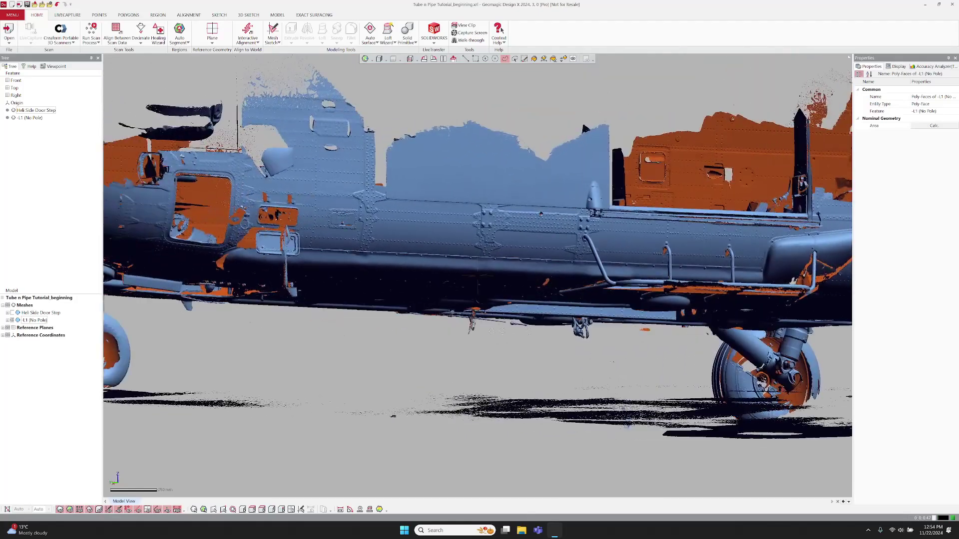
pyautogui.moveTo(480, 300); pyautogui.dragTo(524, 284, button='right')
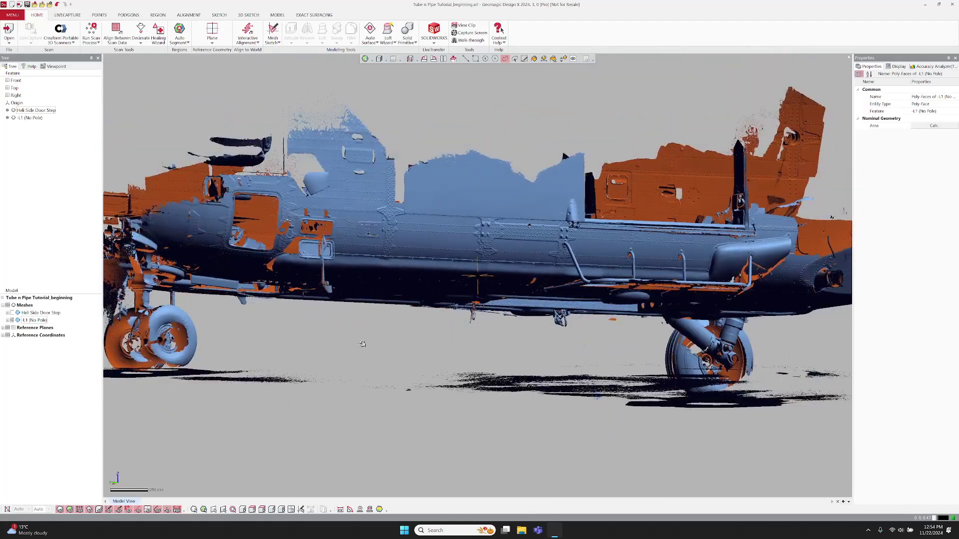
pyautogui.moveTo(495, 315); pyautogui.dragTo(521, 322, button='right')
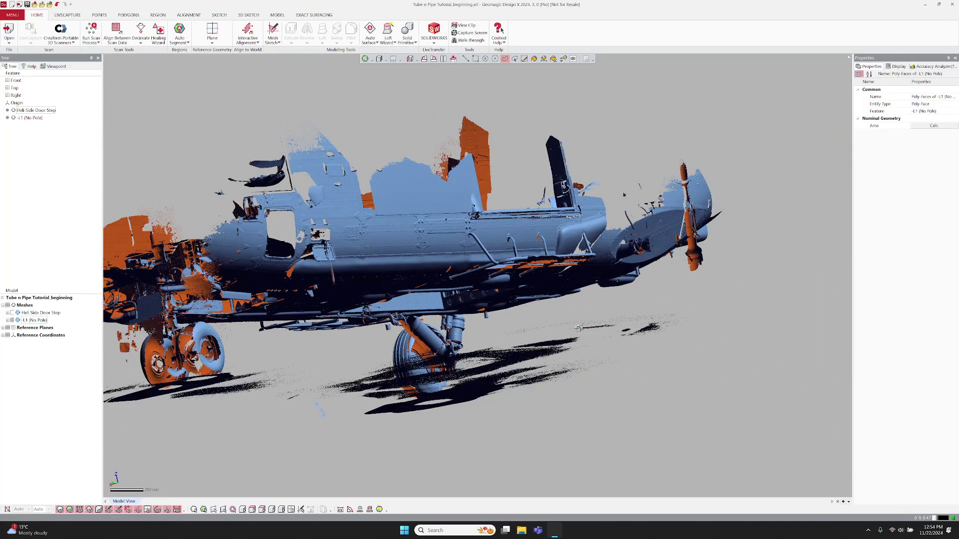
pyautogui.moveTo(579, 328)
pyautogui.mouseDown(button='right')
pyautogui.moveTo(459, 343)
pyautogui.moveTo(619, 315)
pyautogui.moveTo(431, 322)
pyautogui.moveTo(420, 334)
pyautogui.mouseUp(button='right')
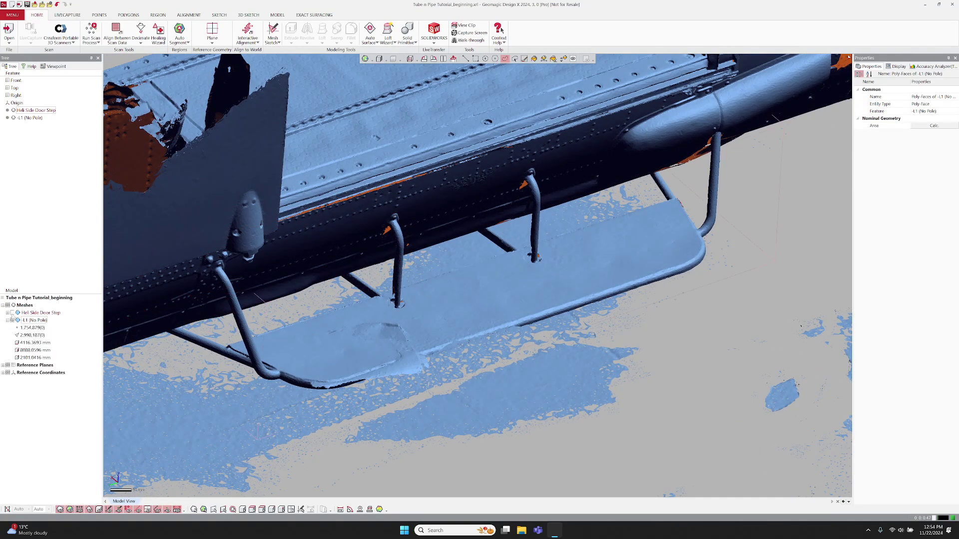
# Hide the helicopter body mesh and view the door step normal to a reference plane
pyautogui.click(14, 313)
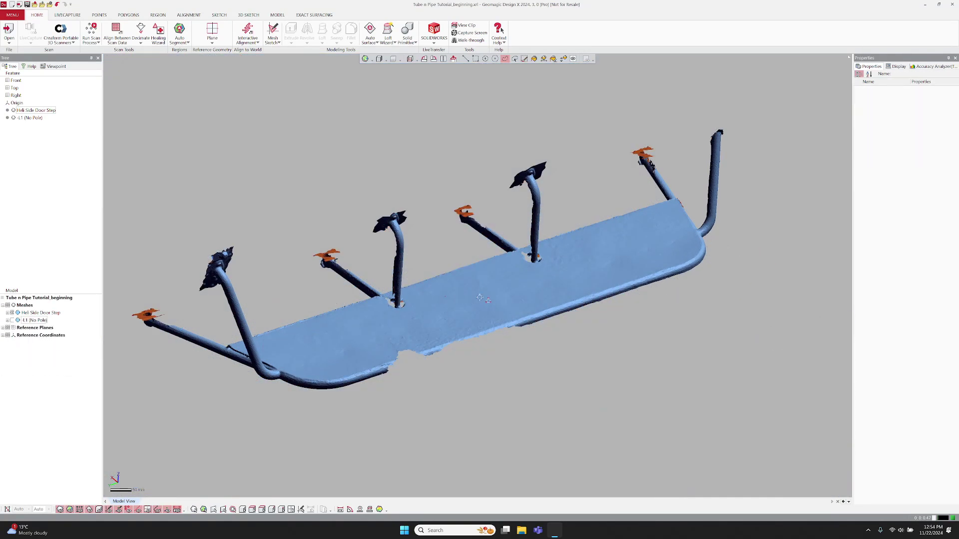
pyautogui.moveTo(480, 298); pyautogui.dragTo(599, 311, button='right')
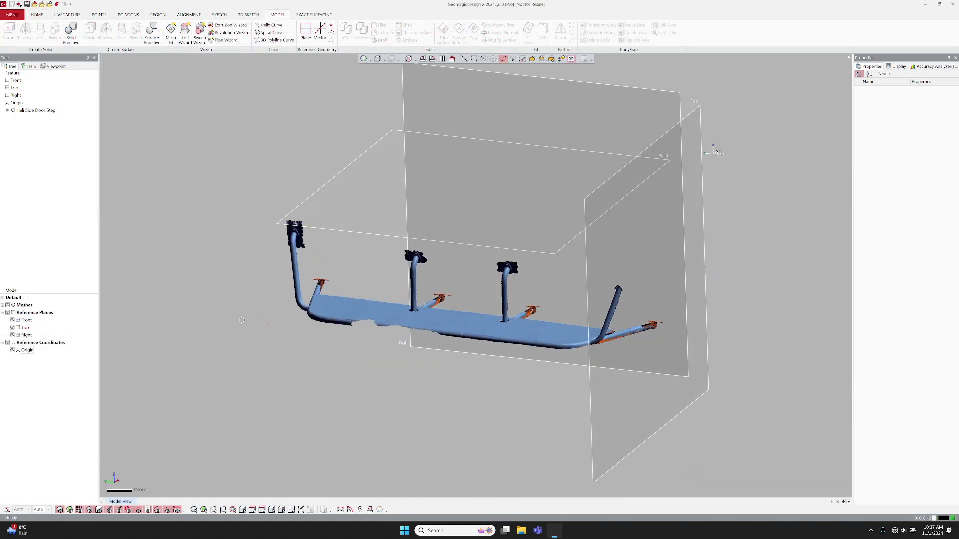
pyautogui.moveTo(241, 320)
pyautogui.mouseDown(button='right')
pyautogui.moveTo(402, 277)
pyautogui.moveTo(524, 187)
pyautogui.mouseUp(button='right')
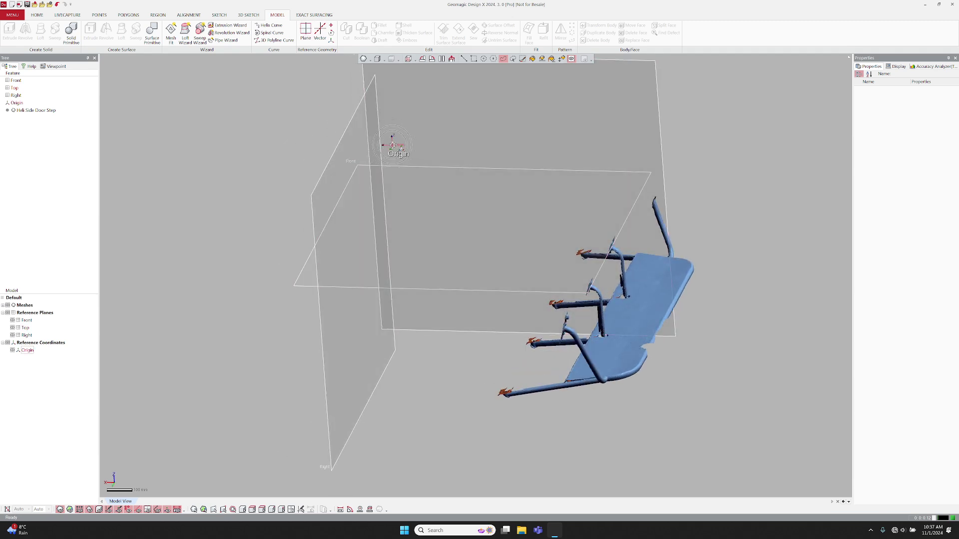
pyautogui.doubleClick(487, 225)
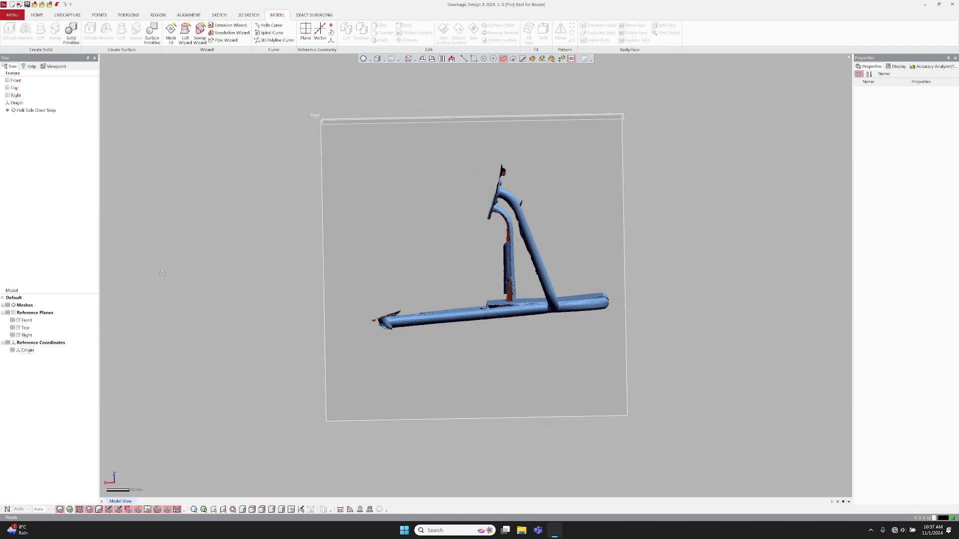
pyautogui.moveTo(161, 274); pyautogui.dragTo(219, 218, button='right')
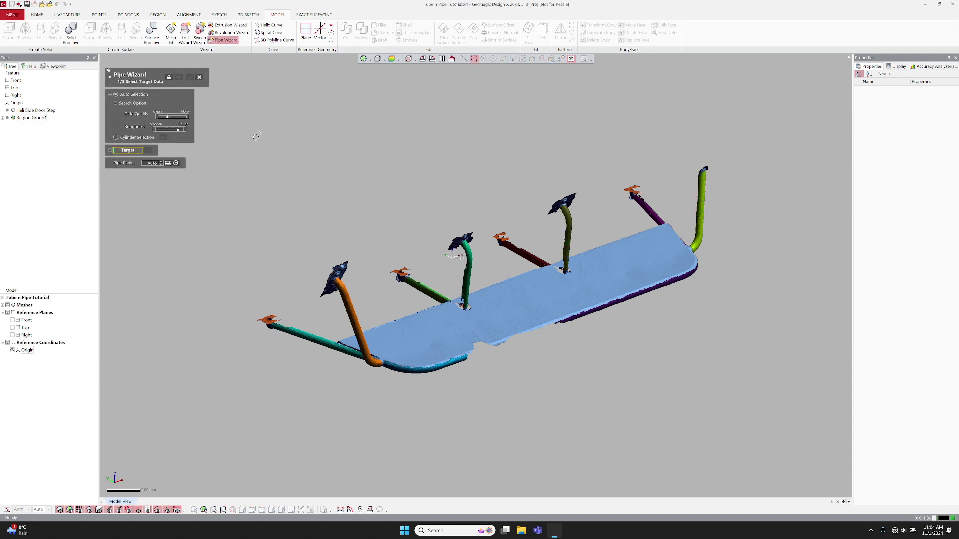
# Fit a pipe to the orange tube region with Pipe Wizard
pyautogui.click(358, 307)
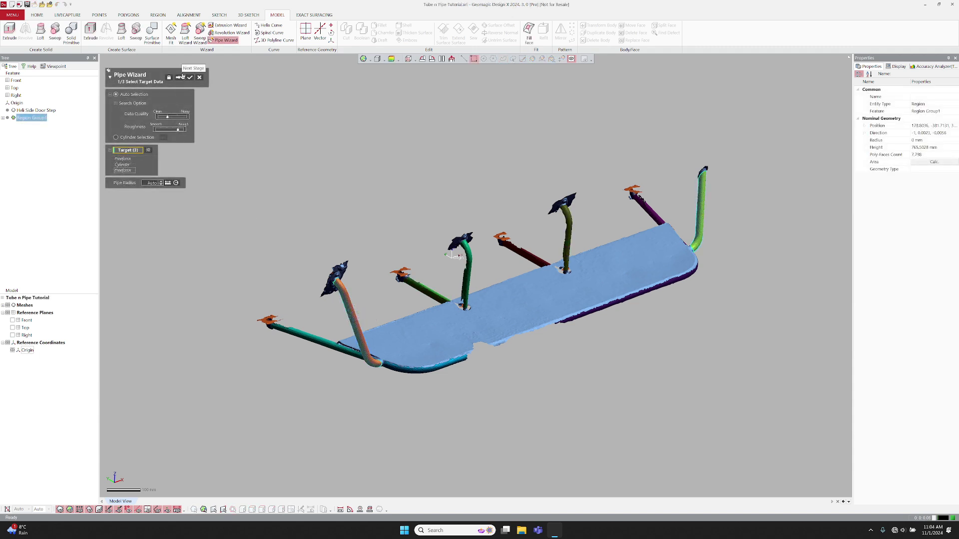
pyautogui.click(183, 78)
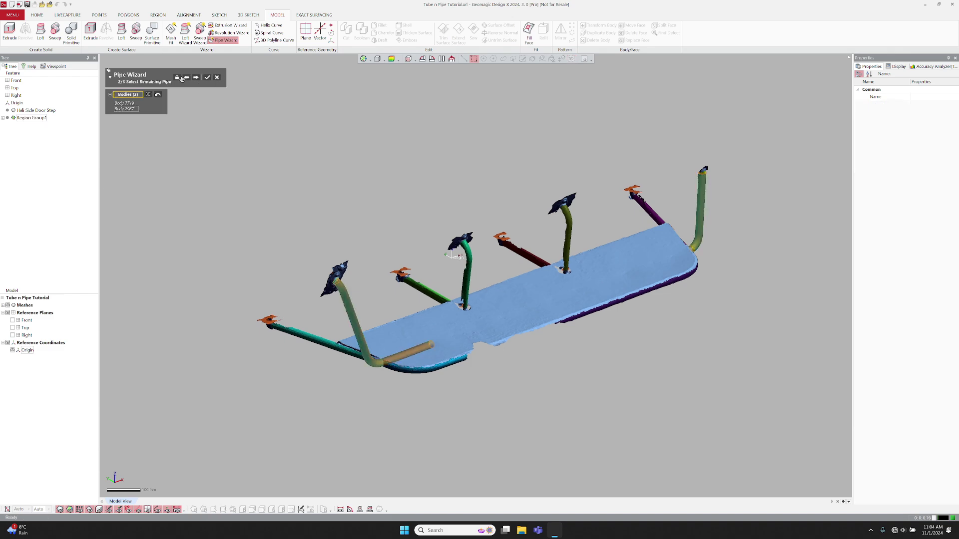
pyautogui.click(195, 78)
pyautogui.click(185, 78)
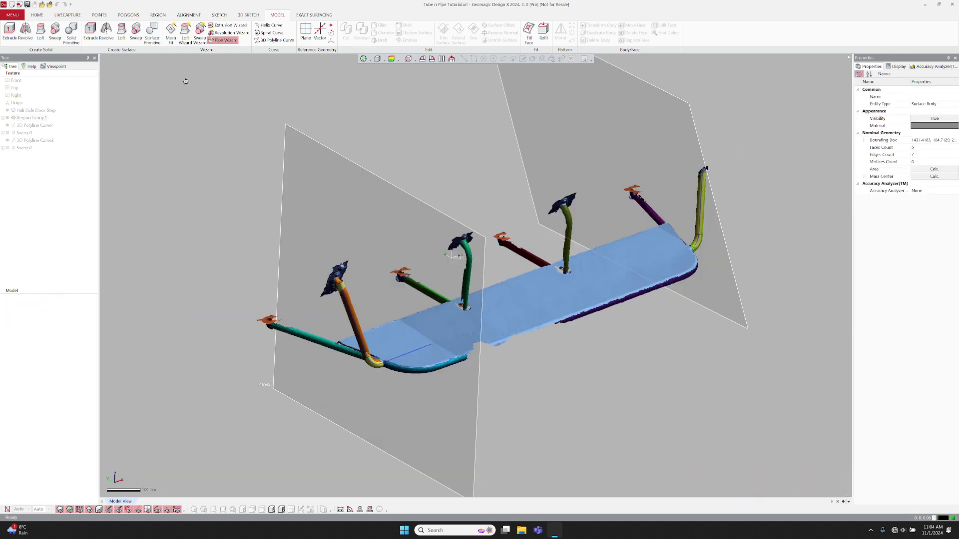
# Fit Lines/Arcs pipes along the upper curved tube faces, then hide the reference planes
pyautogui.moveTo(406, 158); pyautogui.dragTo(360, 212, button='middle')
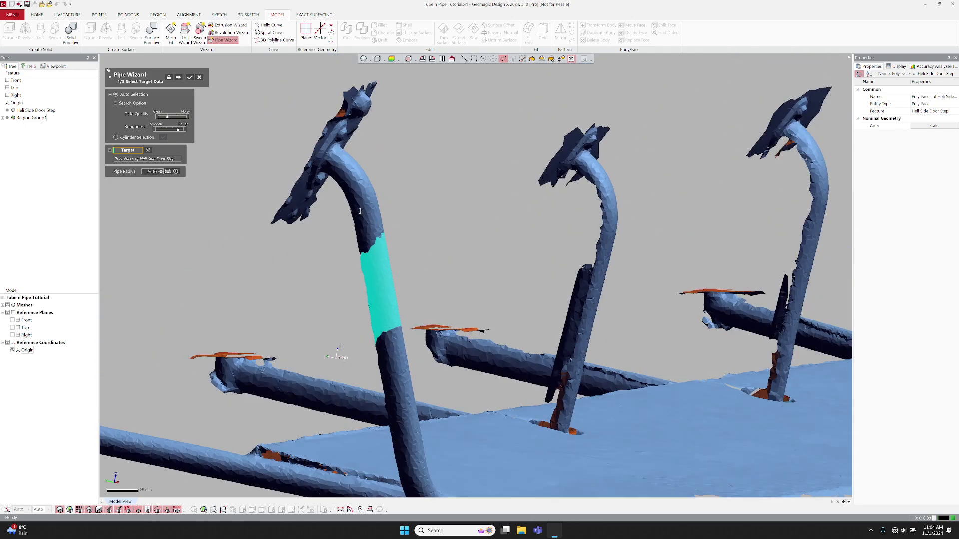
pyautogui.moveTo(330, 185); pyautogui.dragTo(352, 157)
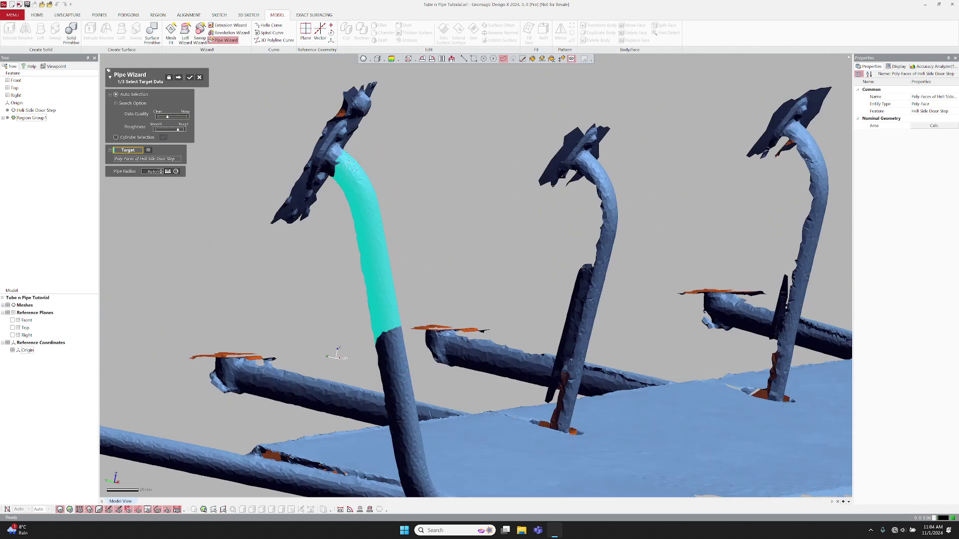
pyautogui.moveTo(419, 195); pyautogui.dragTo(371, 229, button='right')
pyautogui.scroll(-5, 450, 255)
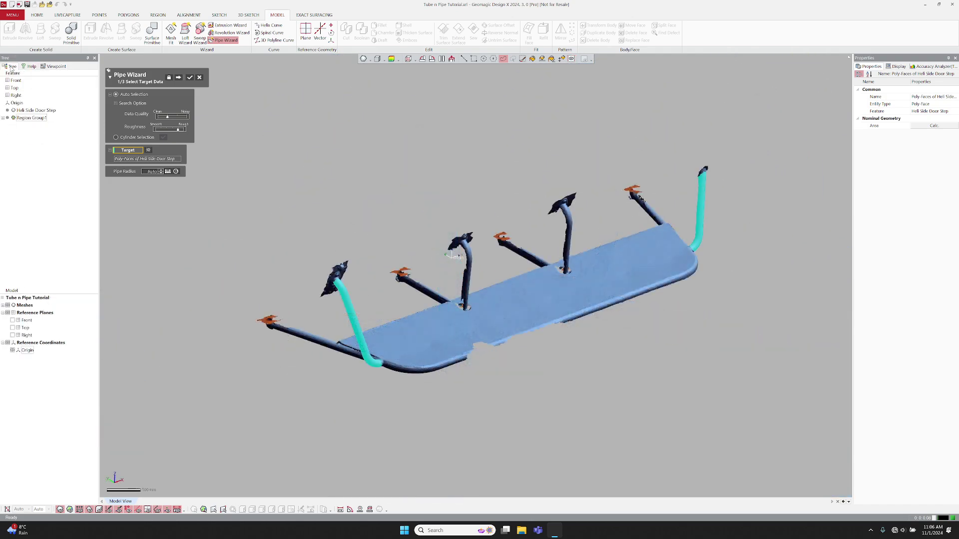
pyautogui.click(178, 78)
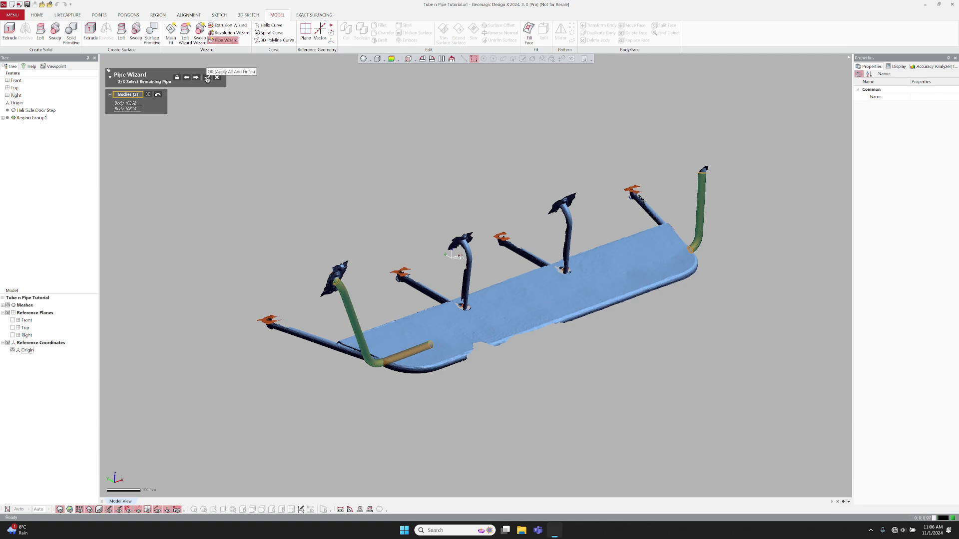
pyautogui.click(197, 78)
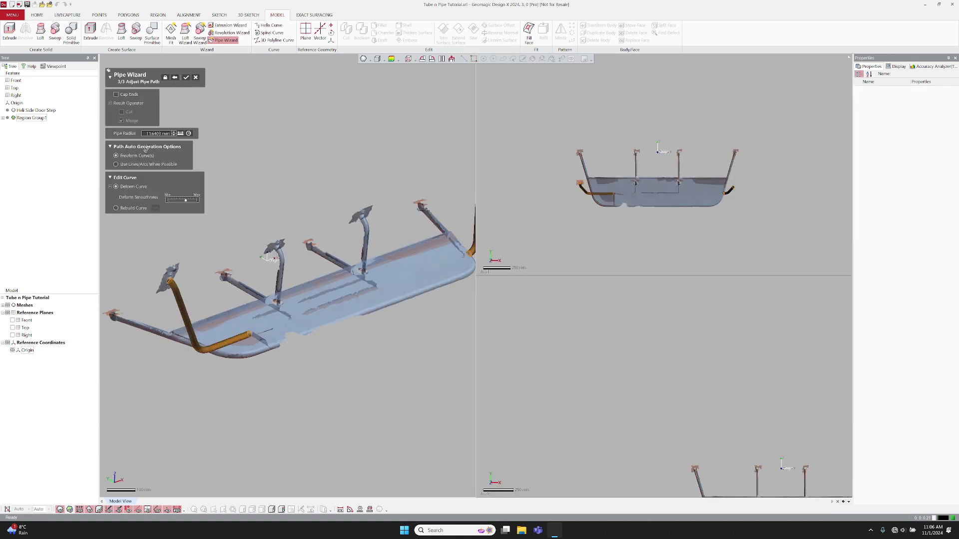
pyautogui.click(127, 166)
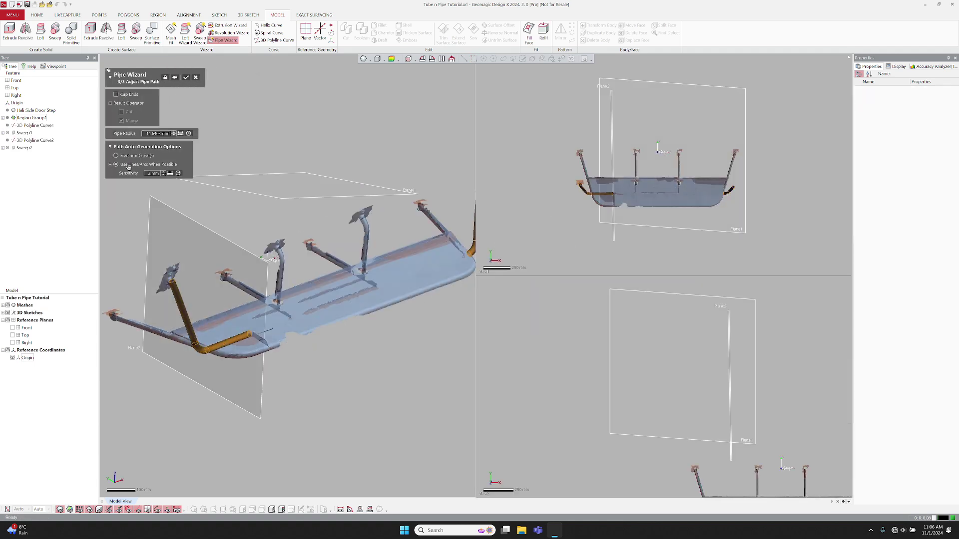
pyautogui.click(187, 78)
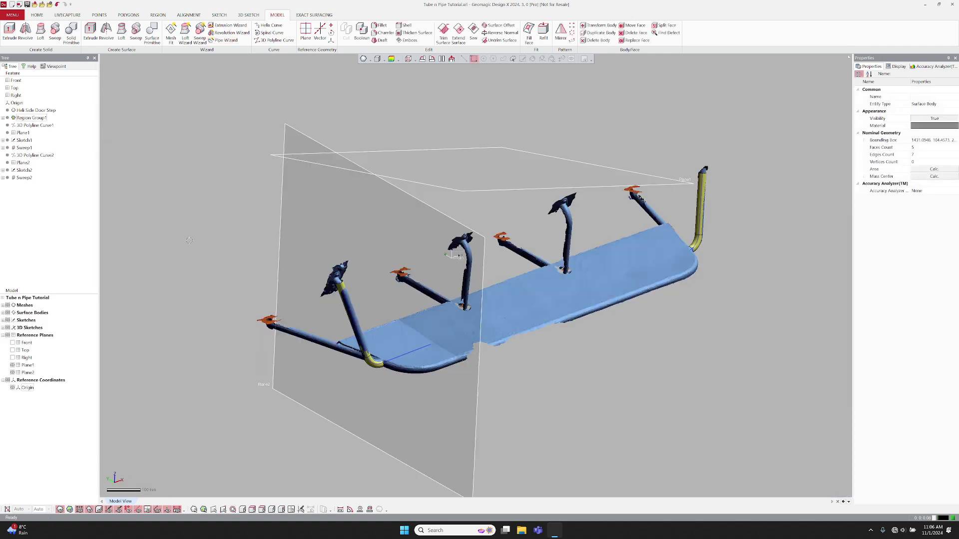
pyautogui.click(8, 335)
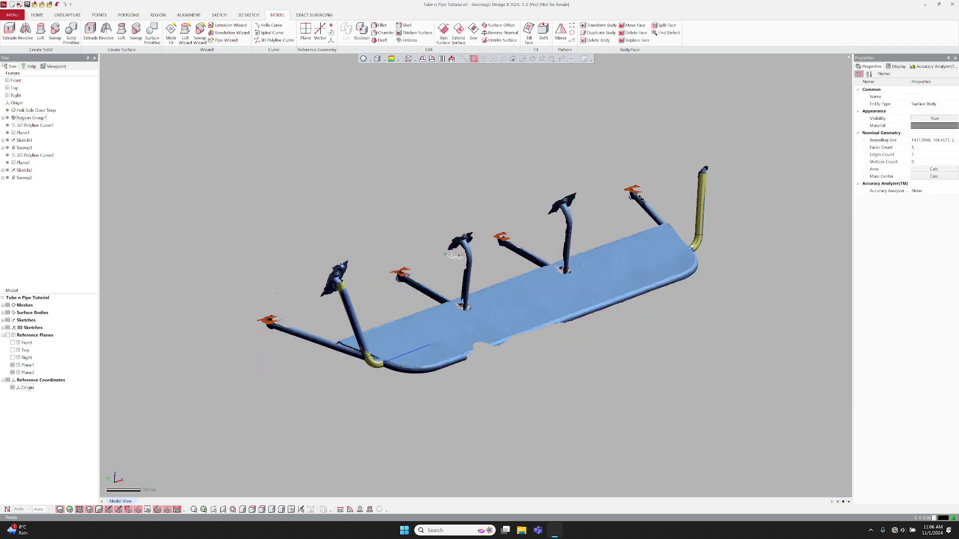
# Delete the second pipe with Plane3, Sketch2 and Sweep2
pyautogui.moveTo(452, 254)
pyautogui.mouseDown(button='right')
pyautogui.moveTo(483, 244)
pyautogui.moveTo(594, 78)
pyautogui.mouseUp(button='right')
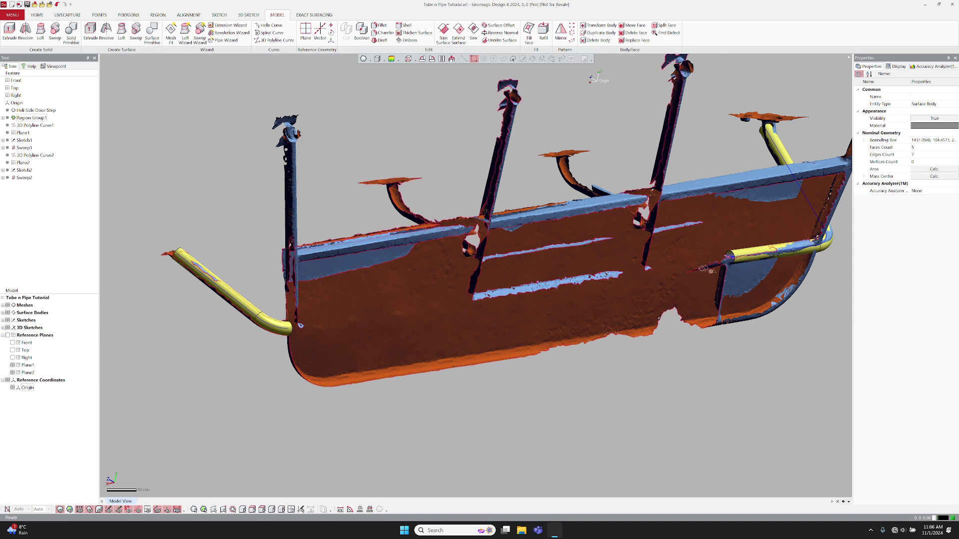
pyautogui.moveTo(364, 191); pyautogui.dragTo(339, 207, button='middle')
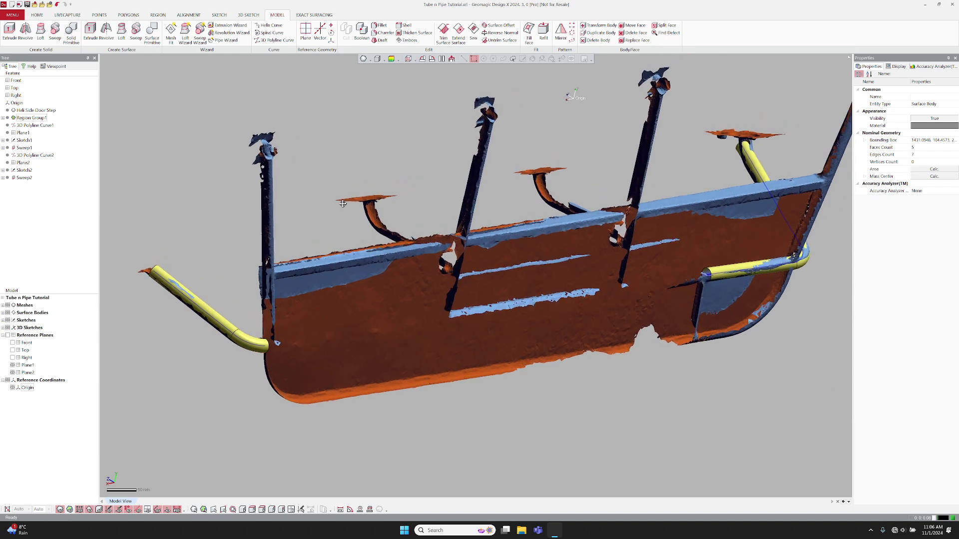
pyautogui.click(23, 163)
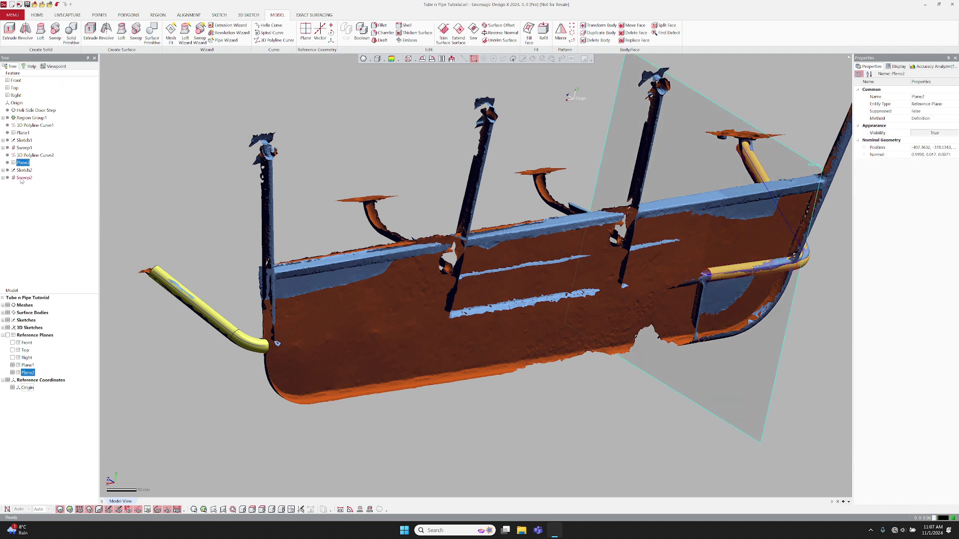
pyautogui.press('Delete')
pyautogui.press('Return')
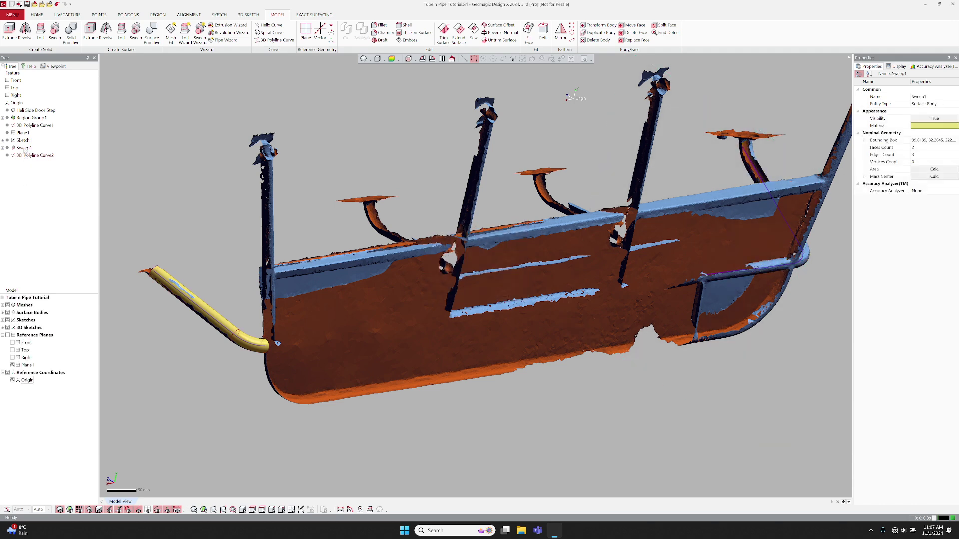
# Delete the first pipe with Plane2, Sketch1 and Sweep1
pyautogui.click(24, 147)
pyautogui.keyDown('shift'); pyautogui.click(23, 132); pyautogui.keyUp('shift')
pyautogui.press('Delete')
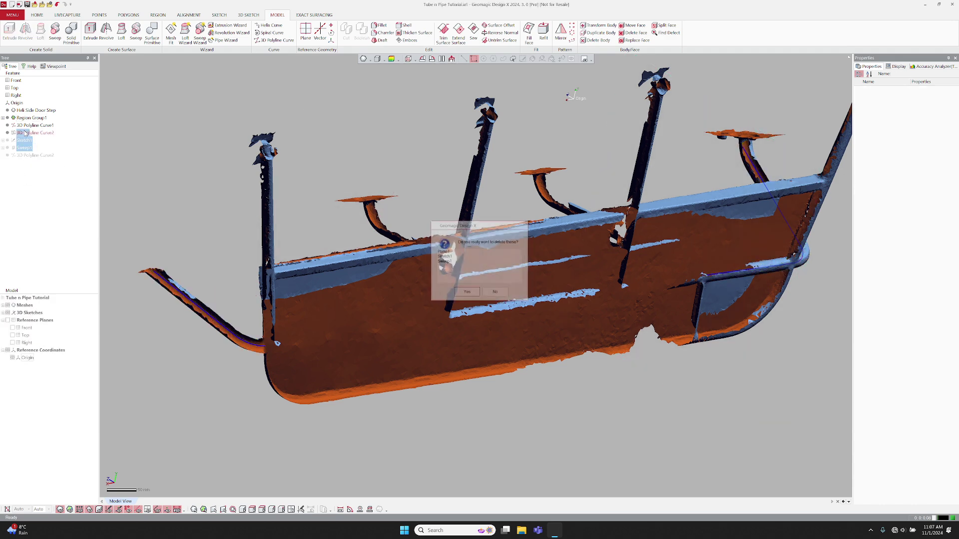
pyautogui.press('Return')
# In a new 3D sketch, connect the two polyline path ends with a spline
pyautogui.click(231, 17)
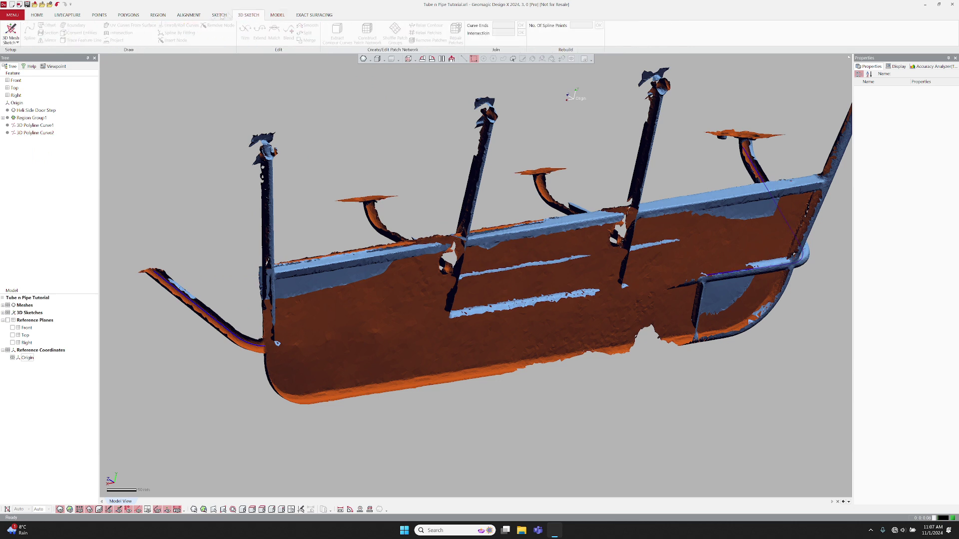
pyautogui.click(11, 32)
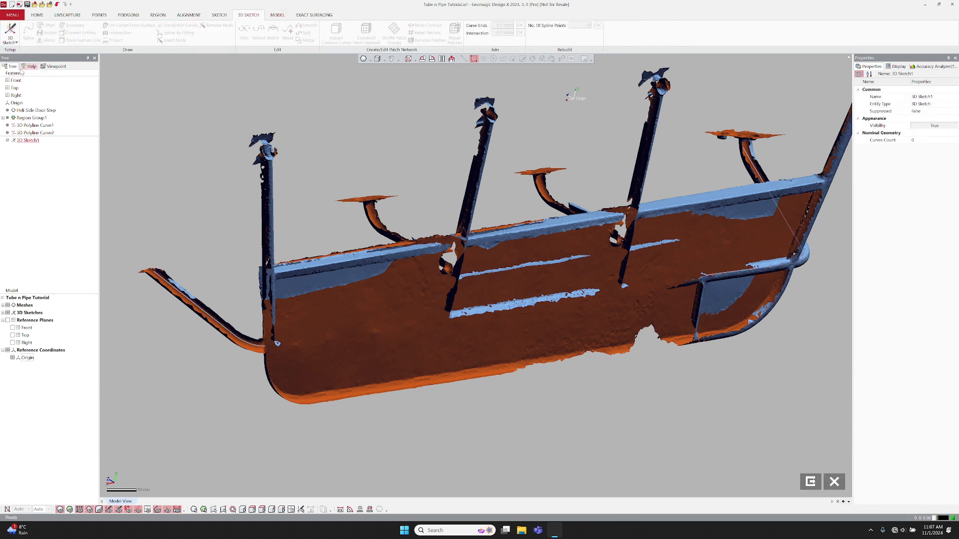
pyautogui.click(26, 34)
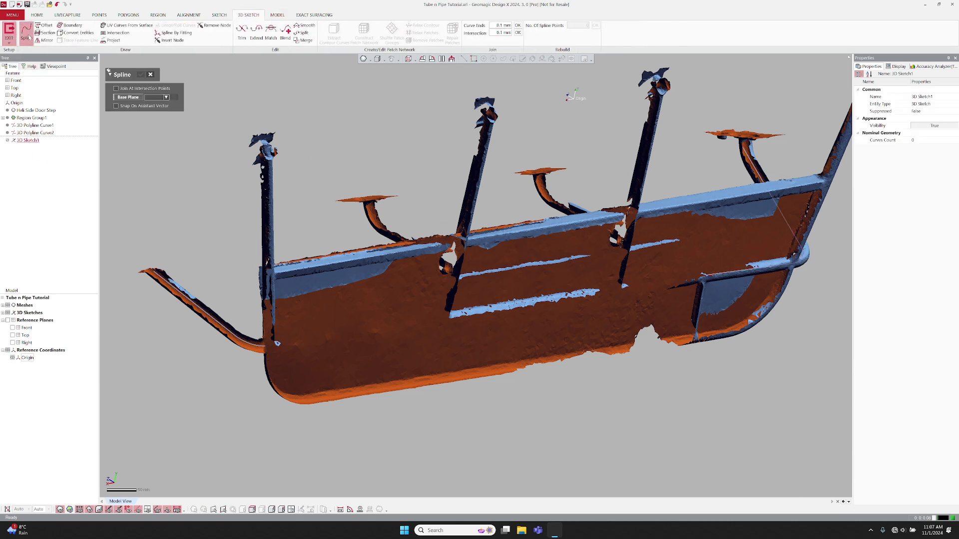
pyautogui.click(9, 306)
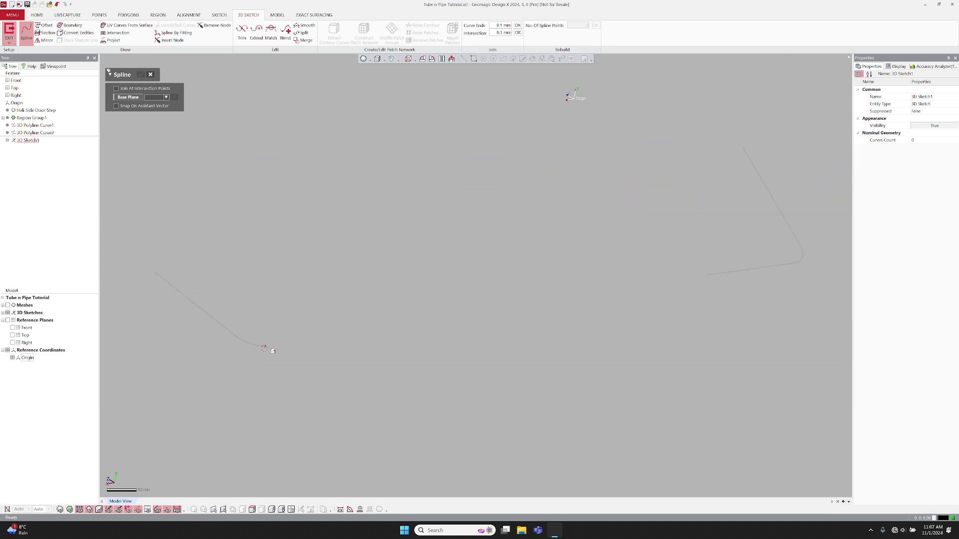
pyautogui.click(266, 346)
pyautogui.doubleClick(706, 276)
pyautogui.click(684, 279)
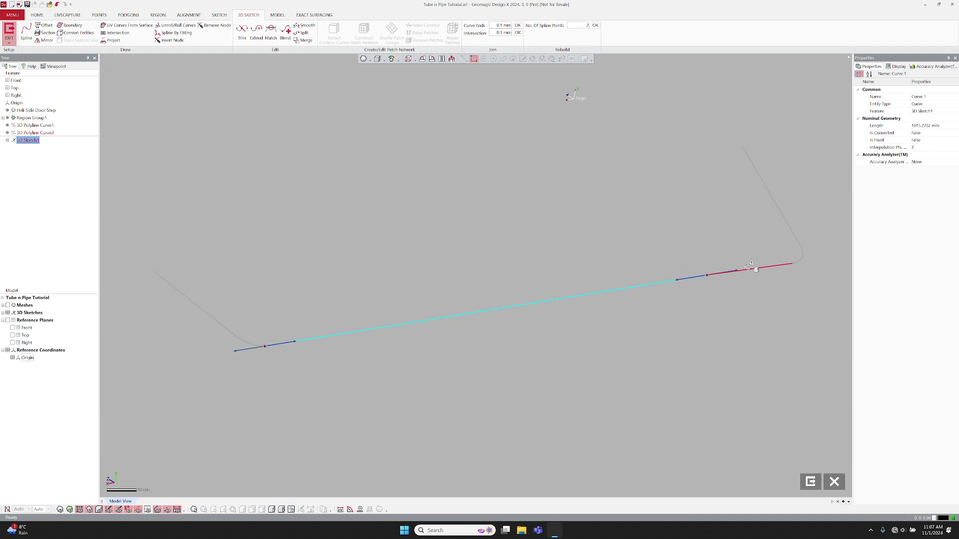
# Merge the path segments into one curve and exit the 3D sketch
pyautogui.click(303, 40)
pyautogui.click(765, 202)
pyautogui.click(195, 307)
pyautogui.click(811, 482)
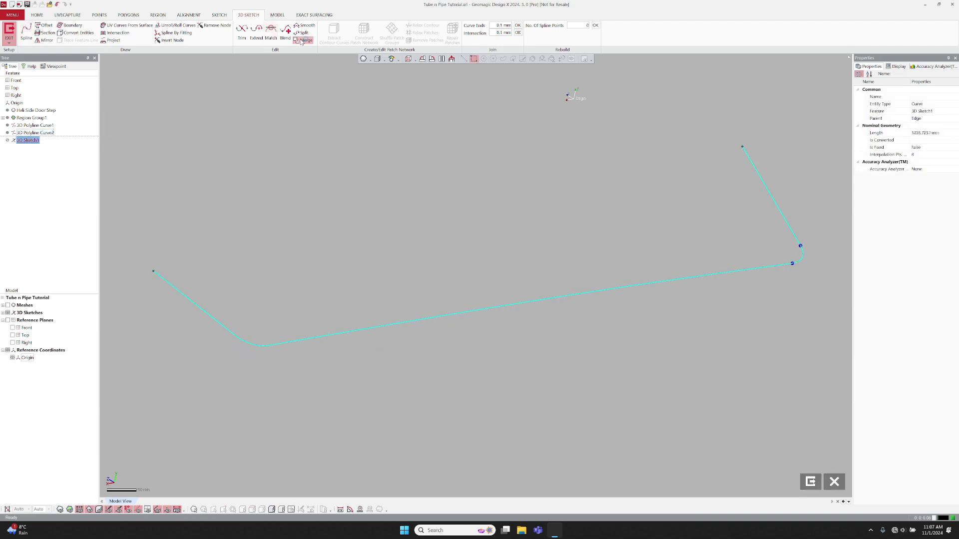
pyautogui.click(303, 40)
pyautogui.click(811, 482)
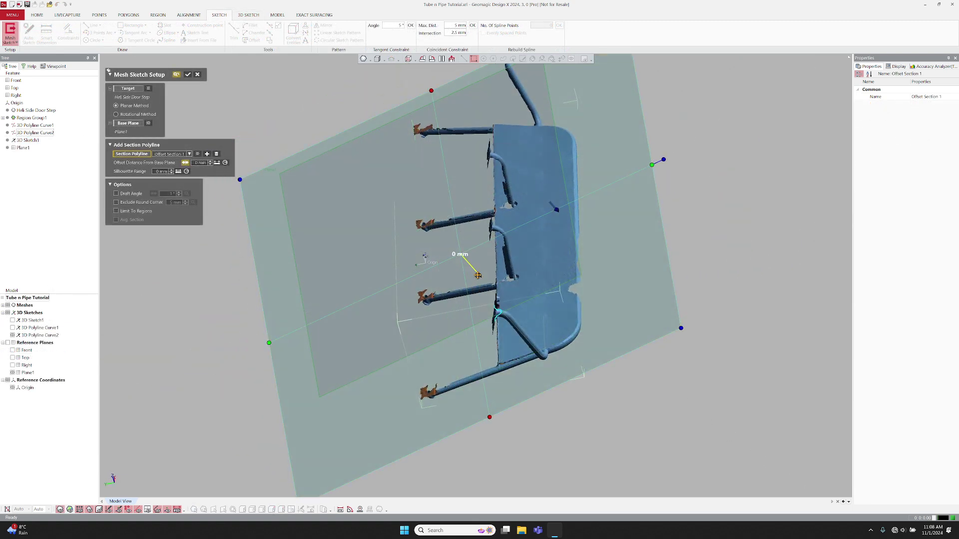
# Sketch the circular tube cross-section on the offset section plane with a radius dimension
pyautogui.moveTo(477, 275); pyautogui.dragTo(491, 288)
pyautogui.scroll(-3, 480, 270)
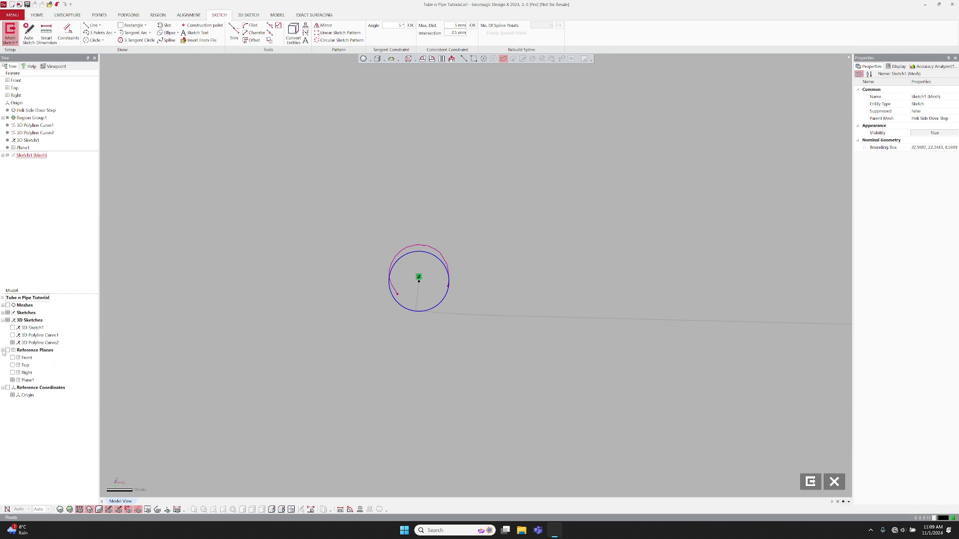
pyautogui.click(419, 279)
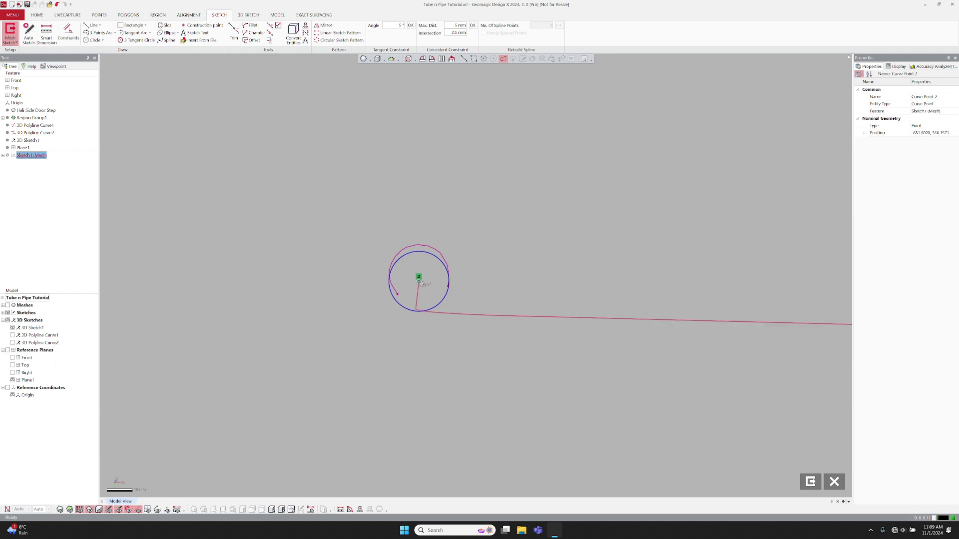
pyautogui.click(409, 279)
pyautogui.click(68, 34)
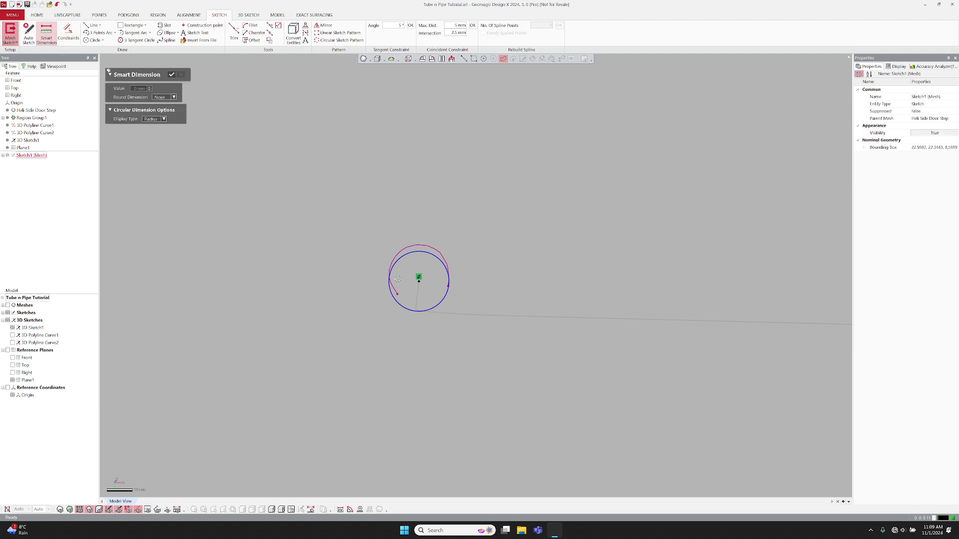
pyautogui.click(811, 482)
pyautogui.scroll(-4, 395, 245)
pyautogui.scroll(-3, 395, 246)
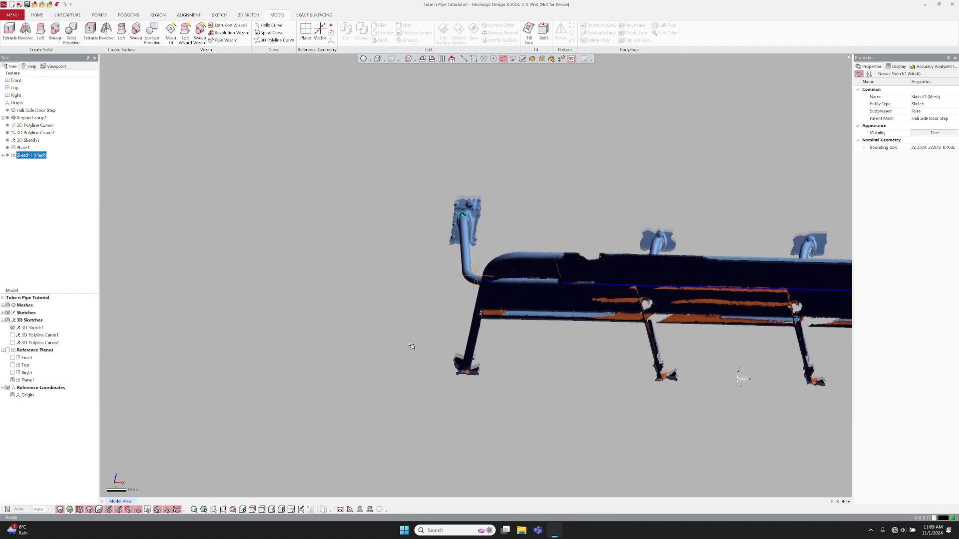
# Sweep the Sketch1 (Mesh) circle along the merged 3D Sketch1 path
pyautogui.moveTo(419, 322); pyautogui.dragTo(465, 344, button='right')
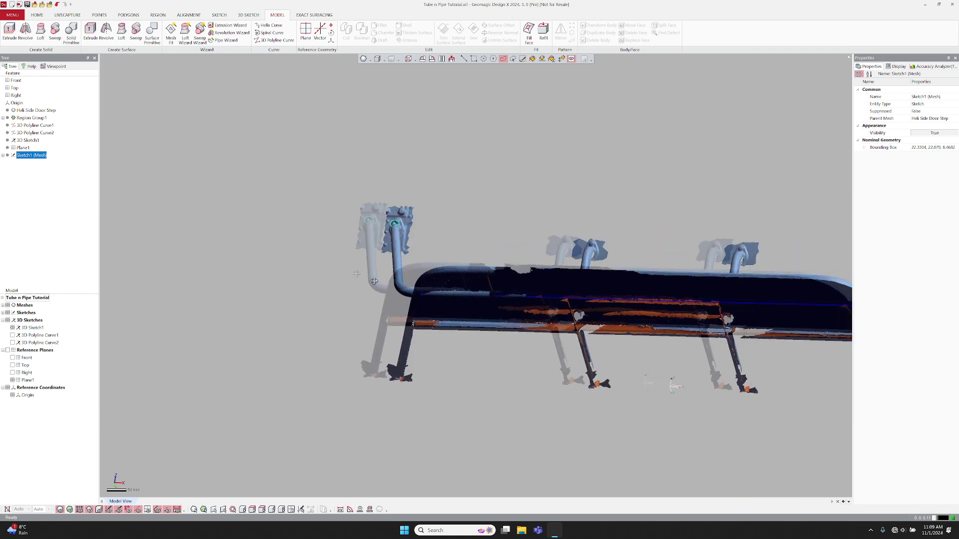
pyautogui.click(55, 30)
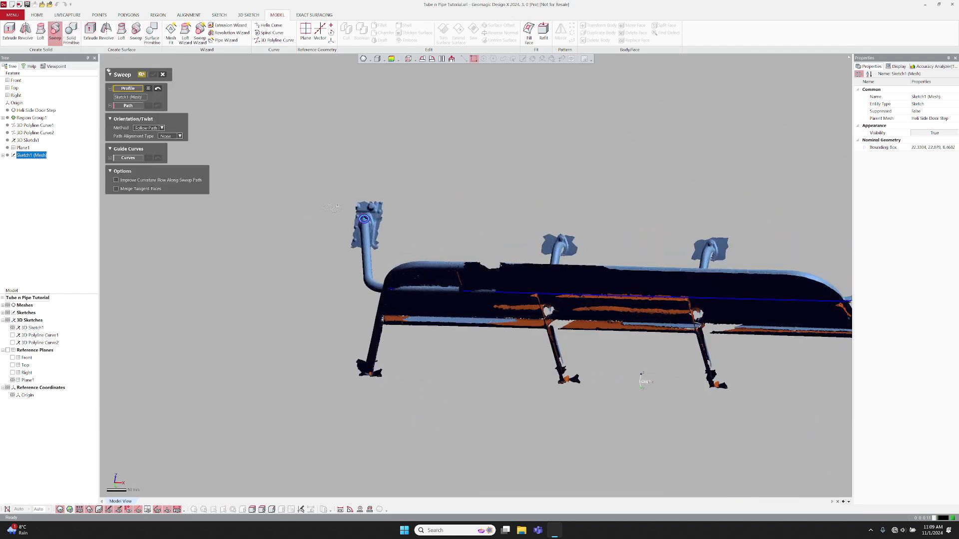
pyautogui.click(133, 106)
pyautogui.click(495, 292)
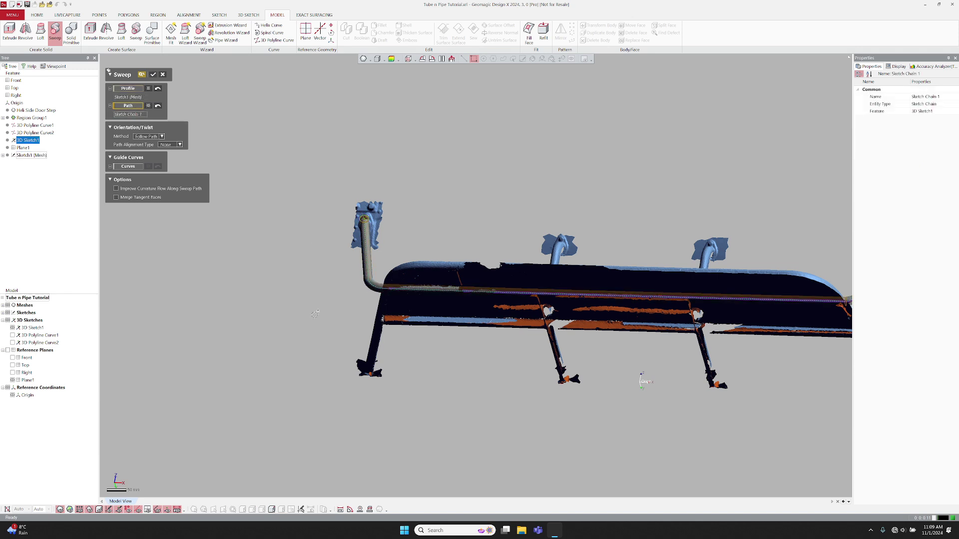
pyautogui.click(153, 74)
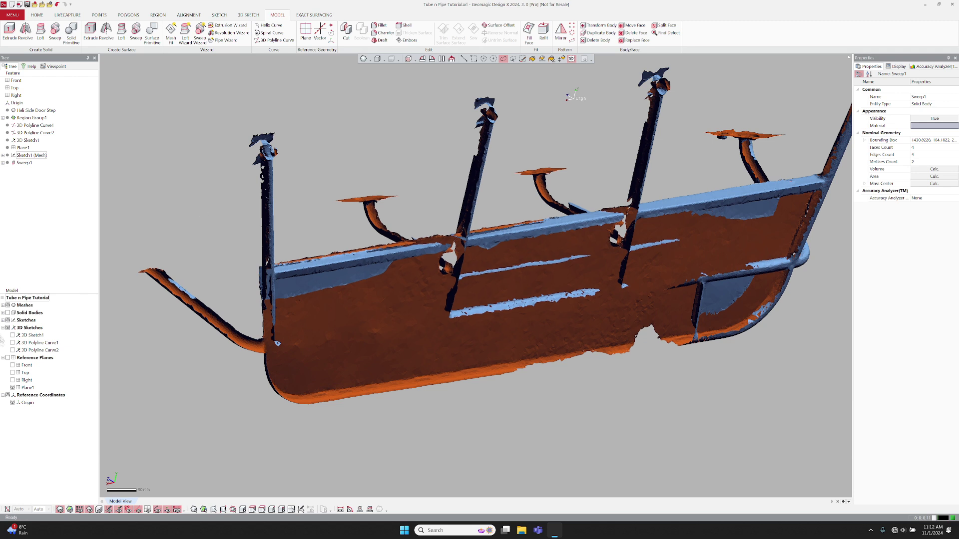
# Undo once, toggle the scan meshes off and on, and display the reference planes
pyautogui.hotkey('ctrl', 'z')
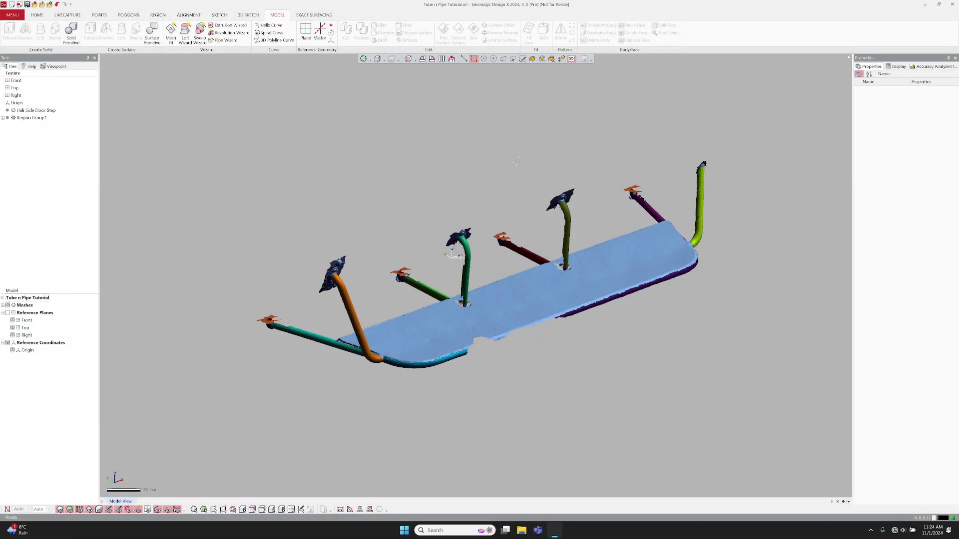
pyautogui.click(70, 510)
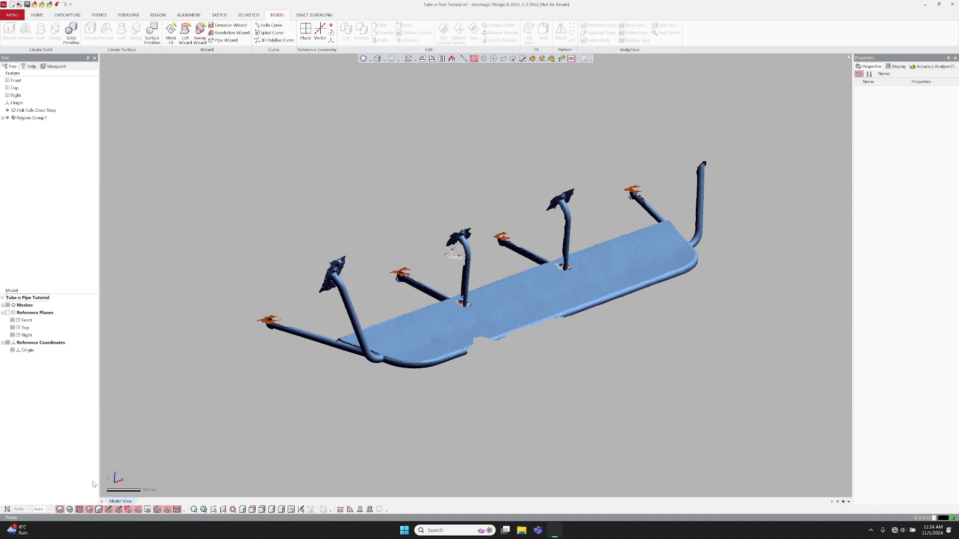
pyautogui.click(70, 510)
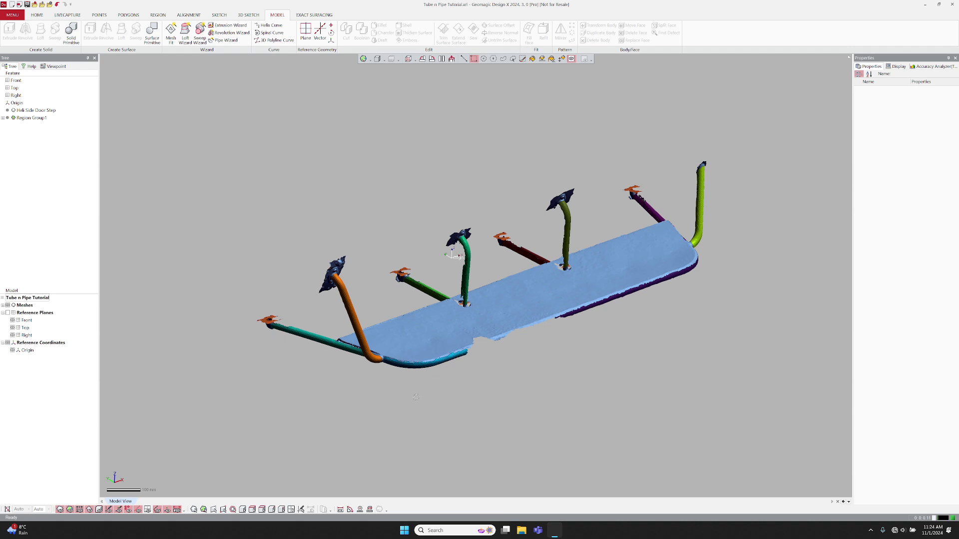
pyautogui.click(8, 312)
# Start a mesh sketch on the Front plane offset to 100 mm
pyautogui.click(307, 292)
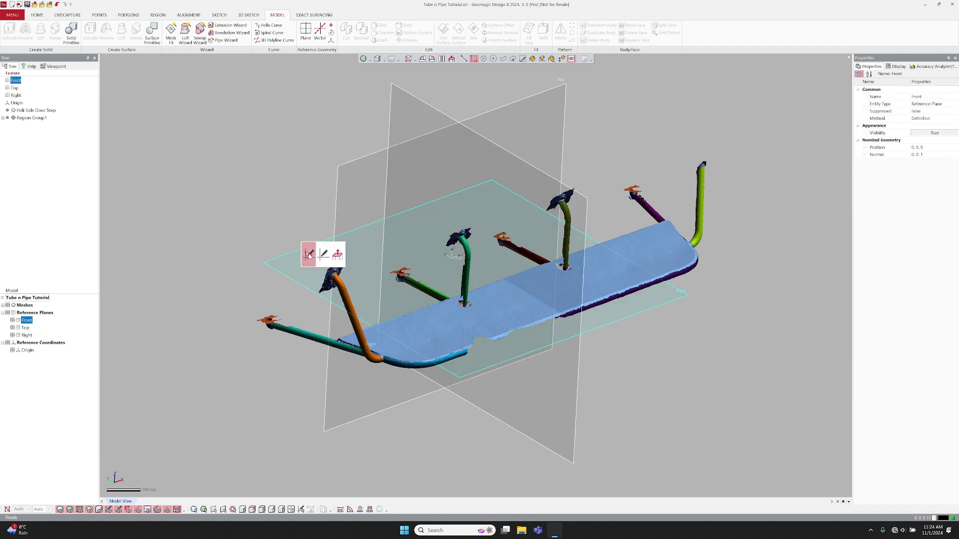
pyautogui.click(307, 255)
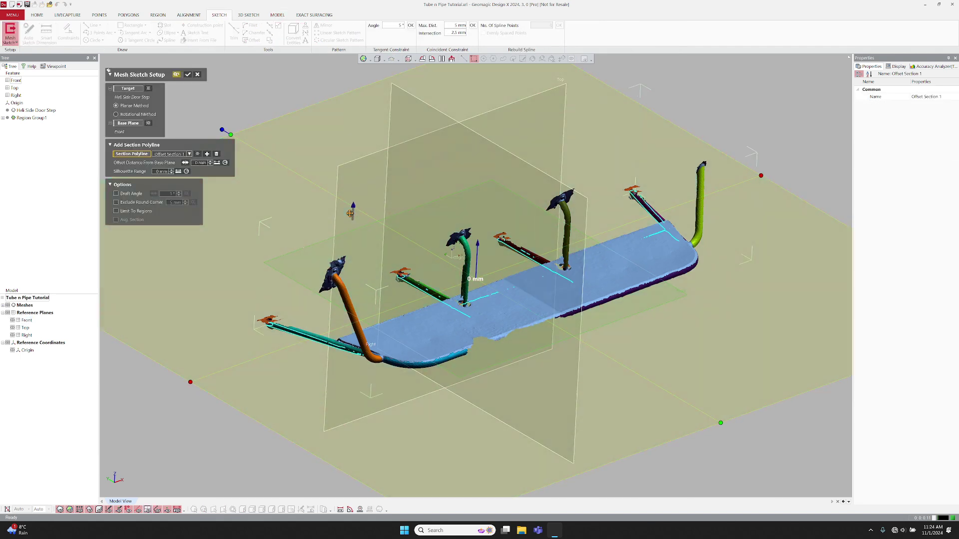
pyautogui.moveTo(353, 206); pyautogui.dragTo(353, 178)
pyautogui.click(188, 74)
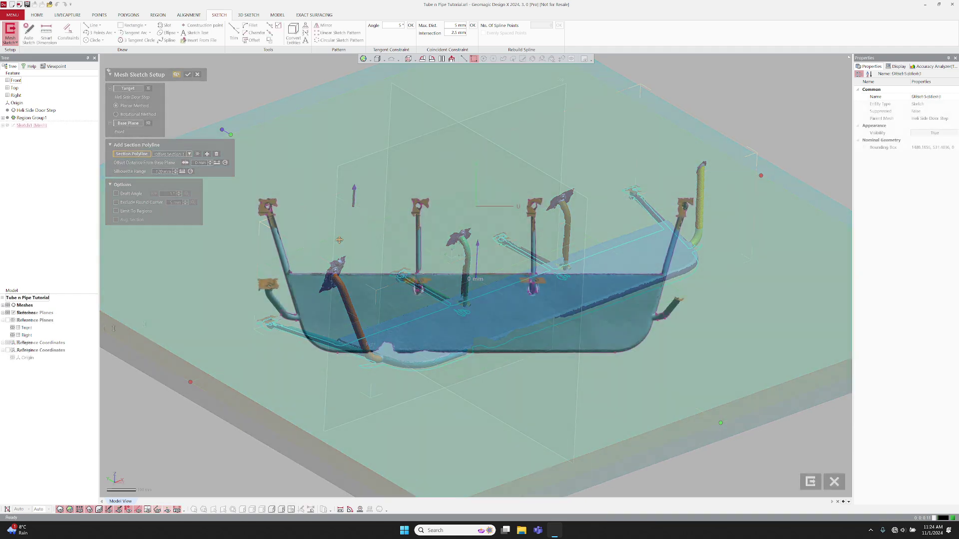
# Hide the mesh and trace the left slanted section edge with a line
pyautogui.click(65, 510)
pyautogui.scroll(3, 465, 277)
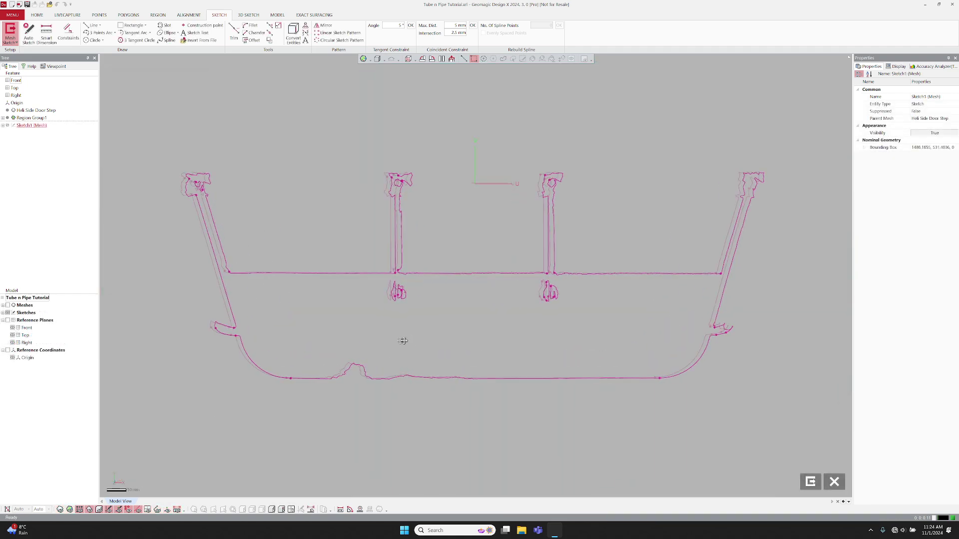
pyautogui.click(91, 26)
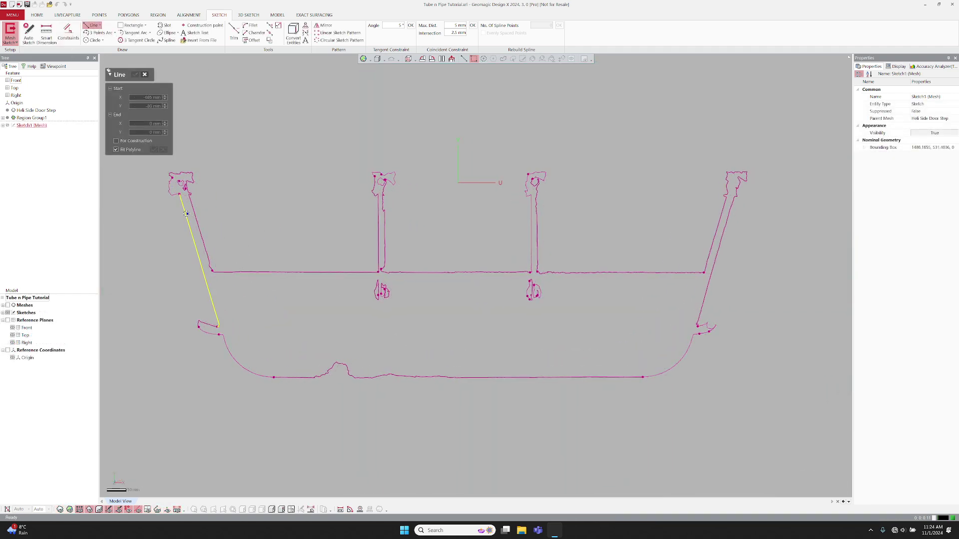
pyautogui.click(202, 262)
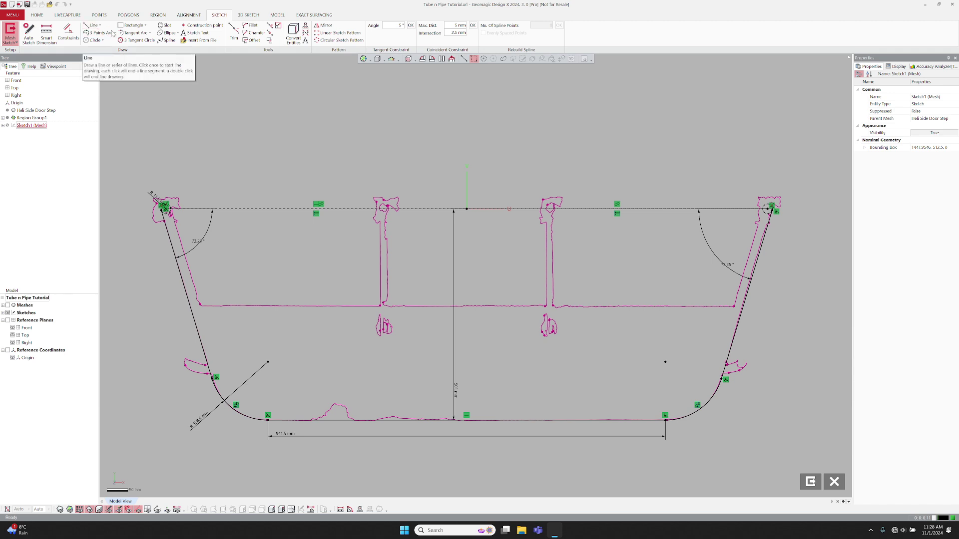
pyautogui.click(252, 40)
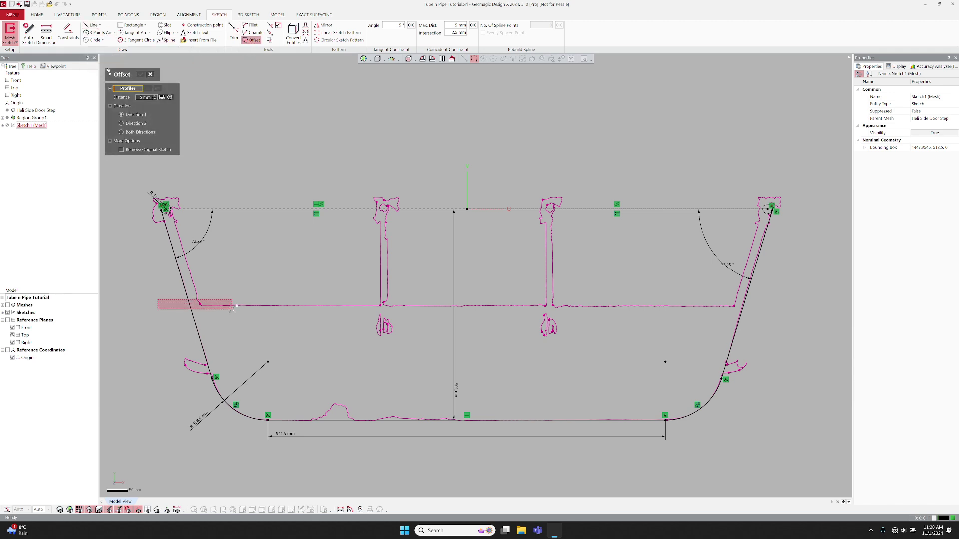
# Create an offset curve from the outline chain
pyautogui.click(185, 306)
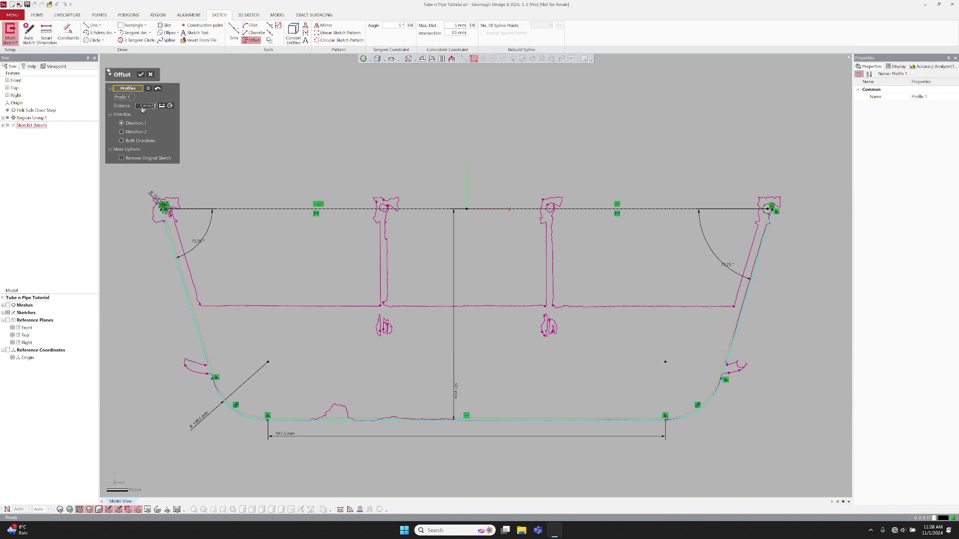
pyautogui.moveTo(151, 106); pyautogui.dragTo(139, 106)
pyautogui.press('Return')
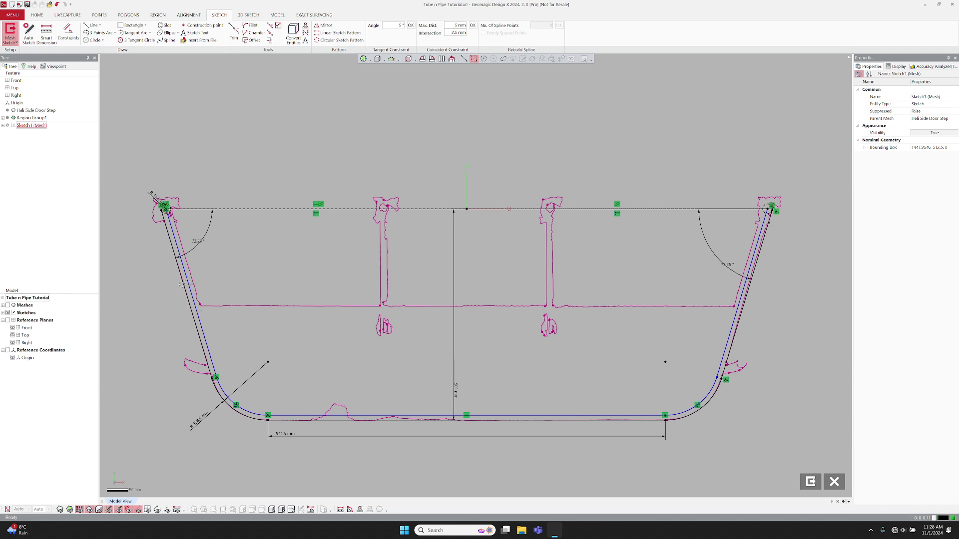
pyautogui.moveTo(450, 299); pyautogui.dragTo(459, 295, button='middle')
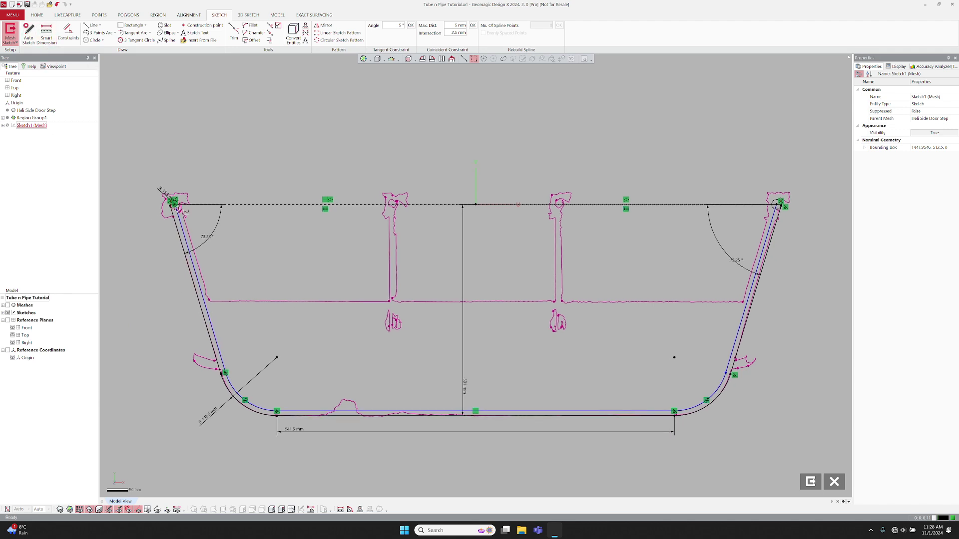
pyautogui.scroll(3, 180, 206)
pyautogui.scroll(3, 224, 165)
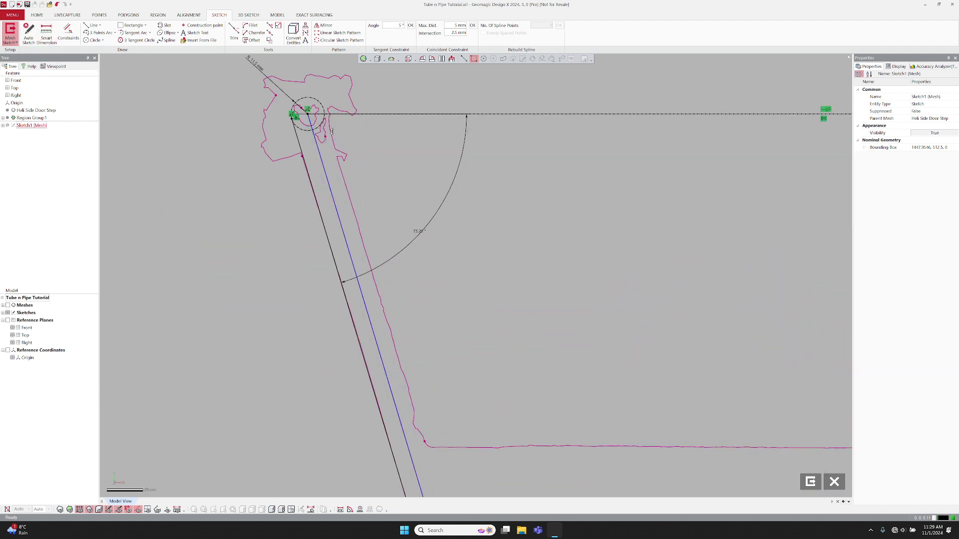
pyautogui.click(308, 116)
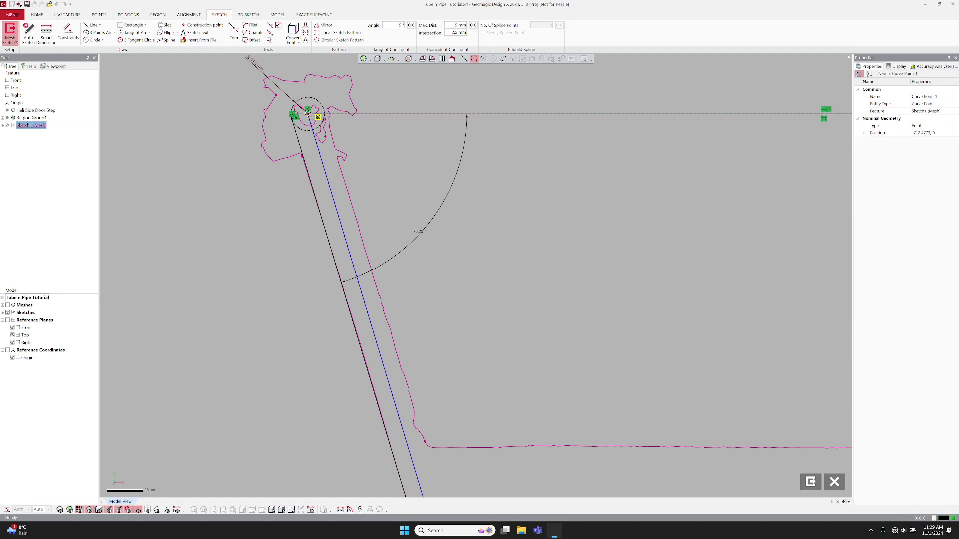
pyautogui.scroll(-4, 393, 250)
pyautogui.scroll(-2, 393, 285)
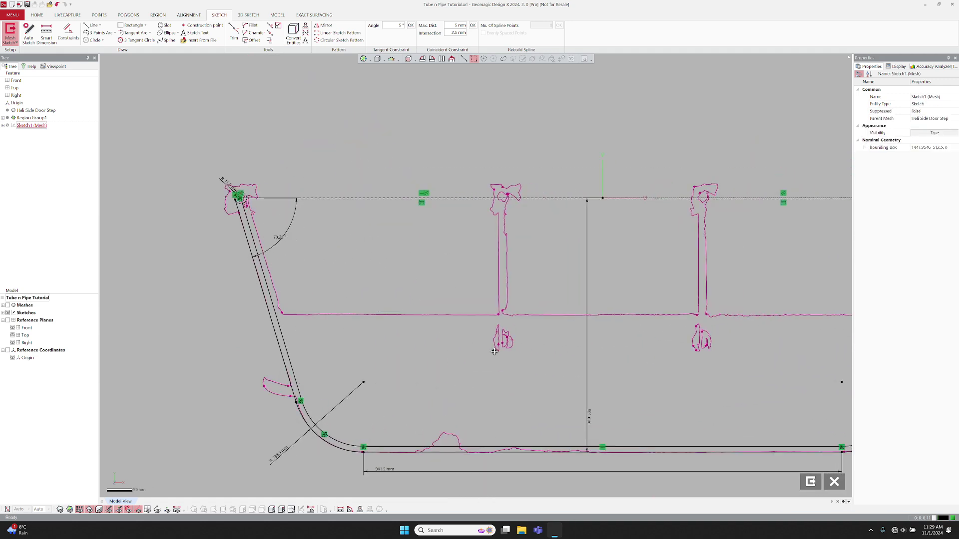
# Select the sloped lines, corner arcs and bottom line, then exit the mesh sketch
pyautogui.moveTo(449, 315); pyautogui.dragTo(398, 345, button='middle')
pyautogui.click(190, 300)
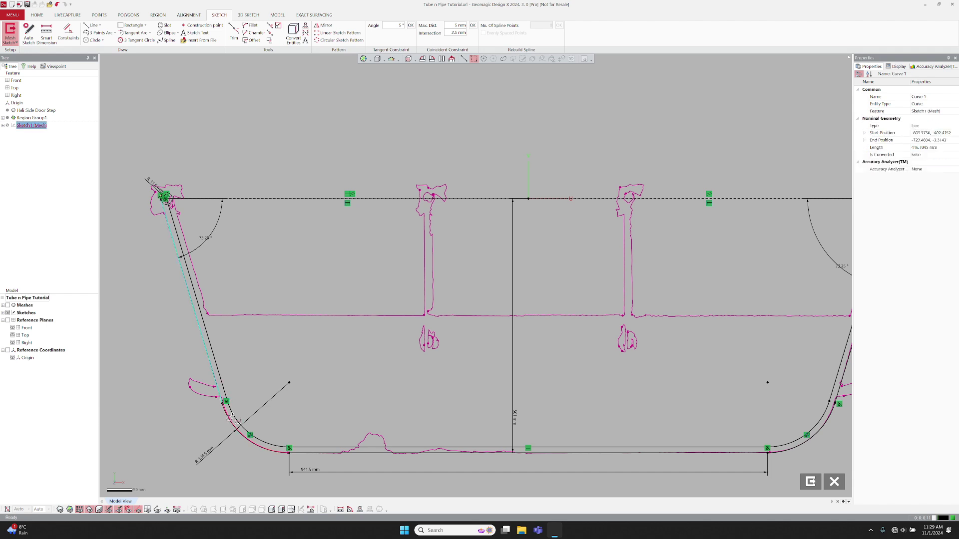
pyautogui.keyDown('shift'); pyautogui.click(233, 420); pyautogui.keyUp('shift')
pyautogui.keyDown('shift'); pyautogui.click(450, 453); pyautogui.keyUp('shift')
pyautogui.moveTo(719, 388); pyautogui.dragTo(429, 388, button='middle')
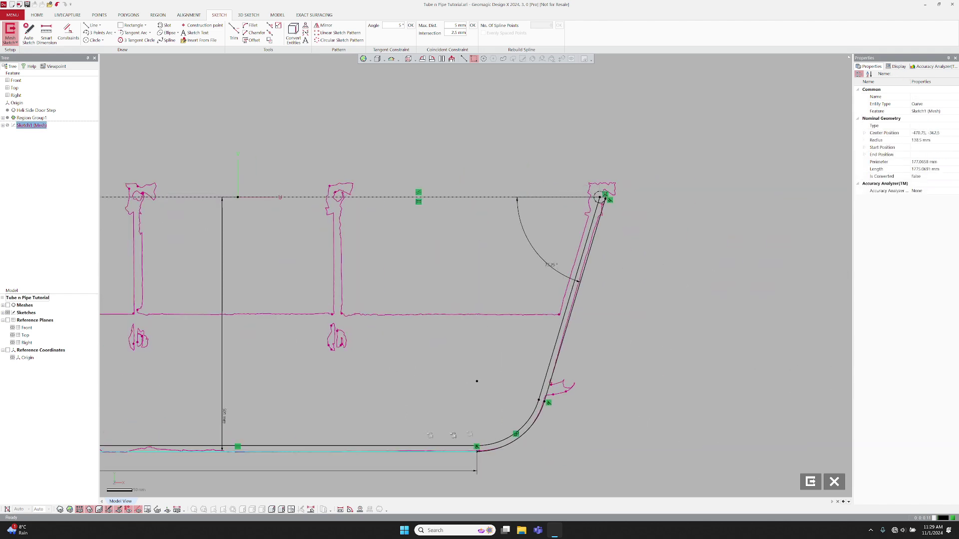
pyautogui.keyDown('shift'); pyautogui.click(519, 440); pyautogui.keyUp('shift')
pyautogui.keyDown('shift'); pyautogui.click(569, 337); pyautogui.keyUp('shift')
pyautogui.rightClick(552, 383)
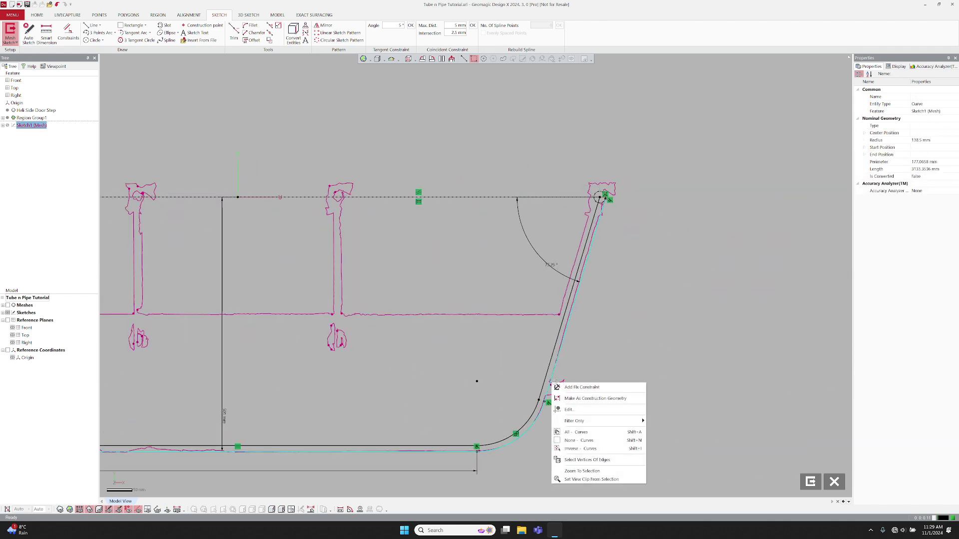
pyautogui.click(592, 398)
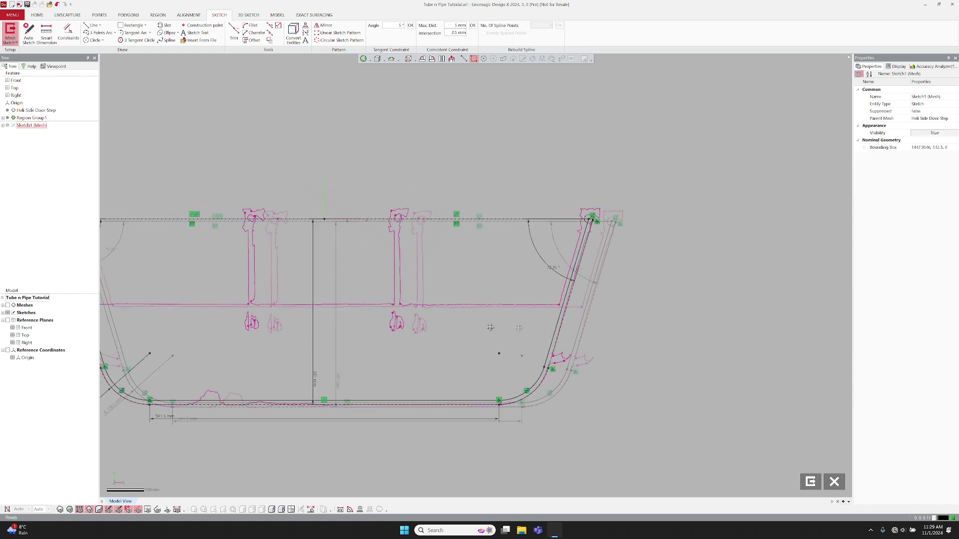
# Extrude Sketch1 with the Mid Plane method to the entered length, then inspect the body
pyautogui.moveTo(553, 225)
pyautogui.mouseDown(button='right')
pyautogui.moveTo(495, 75)
pyautogui.moveTo(360, 276)
pyautogui.mouseUp(button='right')
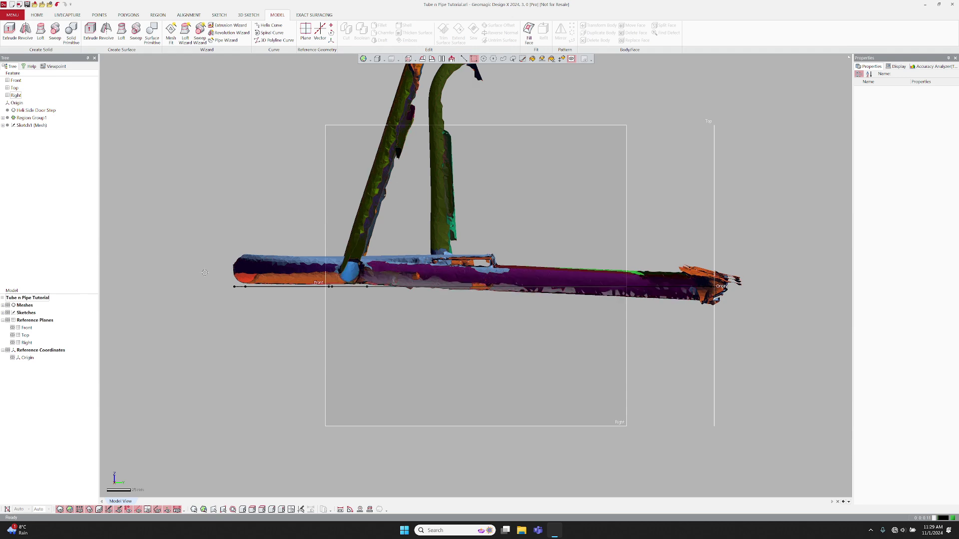
pyautogui.moveTo(205, 272); pyautogui.dragTo(522, 166, button='right')
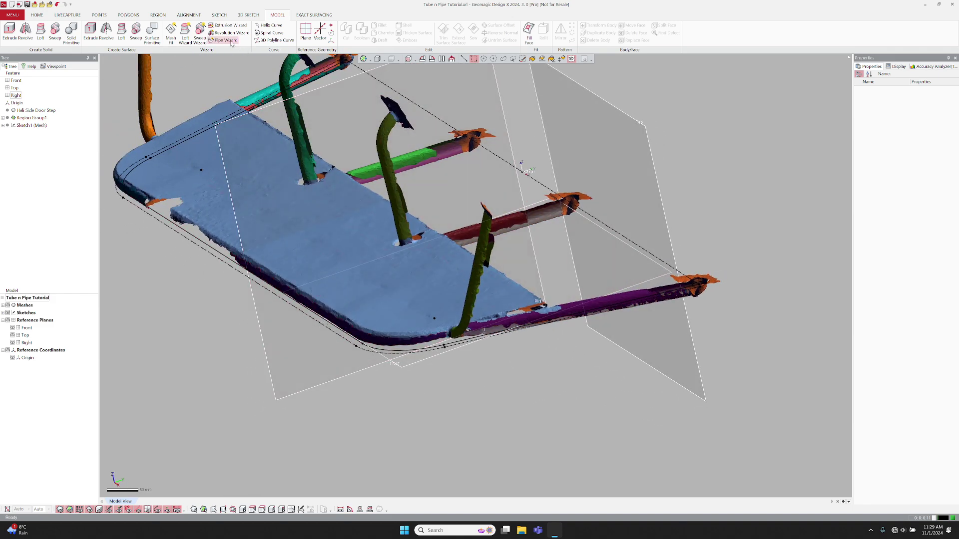
pyautogui.click(90, 32)
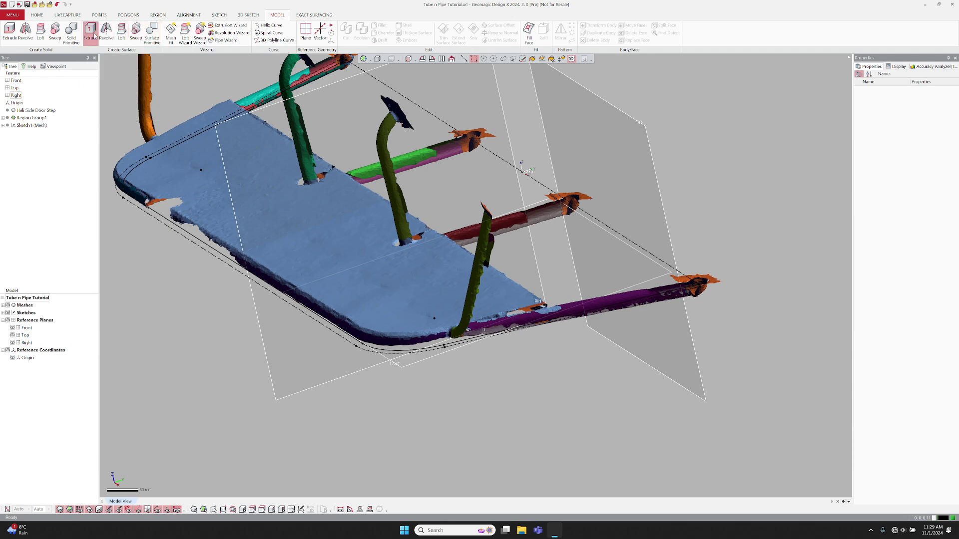
pyautogui.click(250, 271)
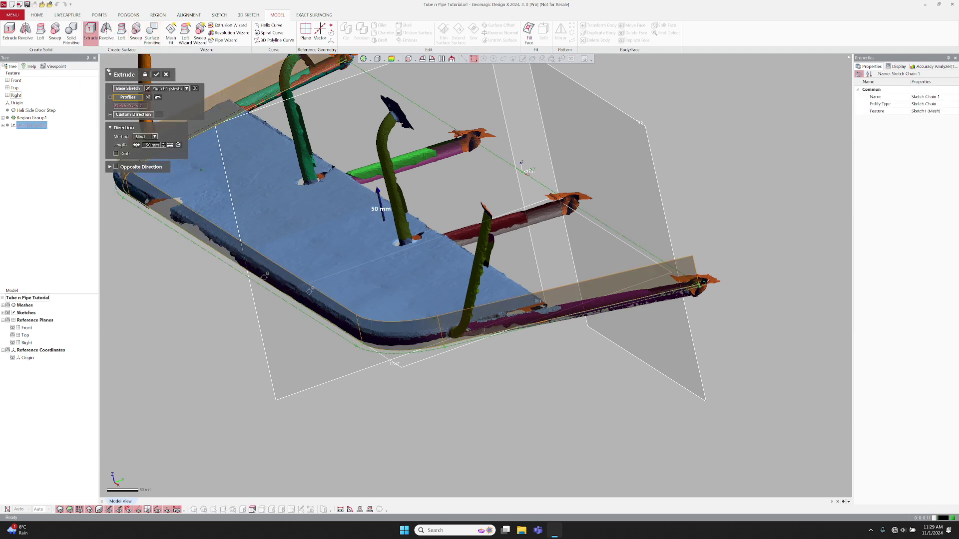
pyautogui.moveTo(450, 225); pyautogui.dragTo(575, 275, button='right')
pyautogui.click(144, 136)
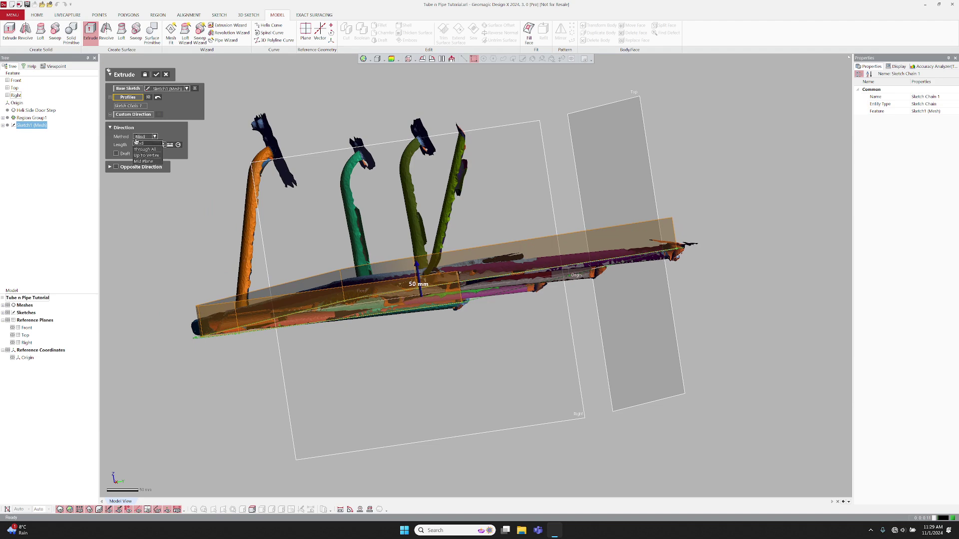
pyautogui.click(147, 157)
pyautogui.moveTo(375, 262); pyautogui.dragTo(210, 214, button='right')
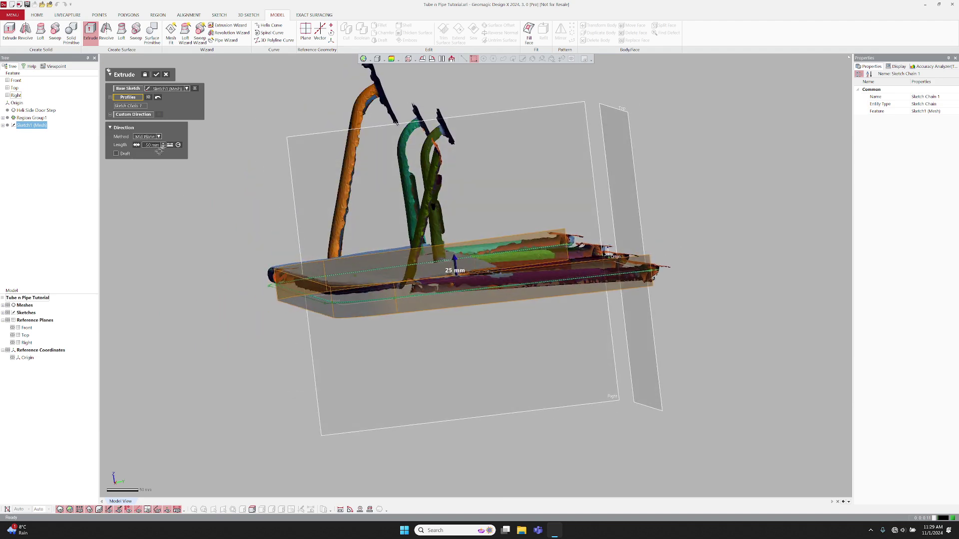
pyautogui.doubleClick(151, 145)
pyautogui.write('100')
pyautogui.press('Return')
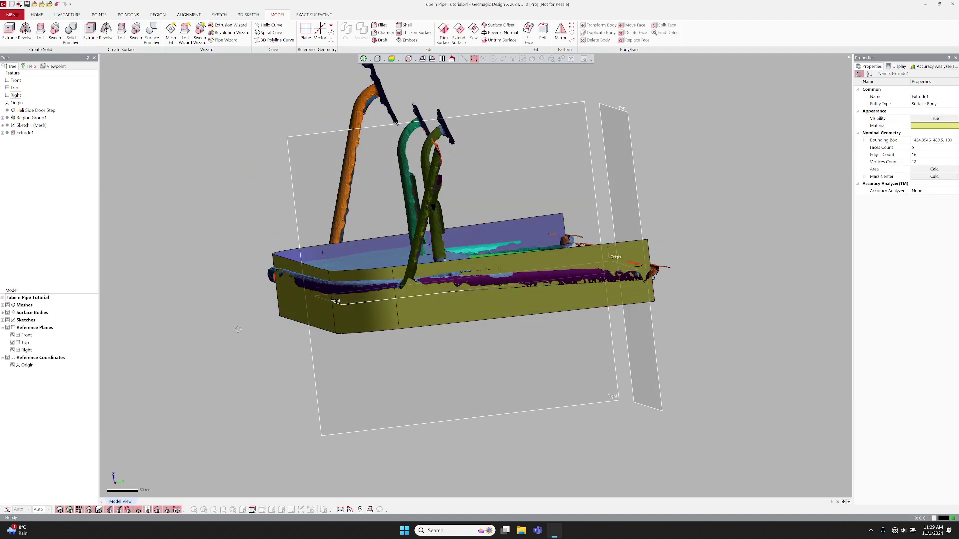
pyautogui.moveTo(449, 263); pyautogui.dragTo(599, 323, button='right')
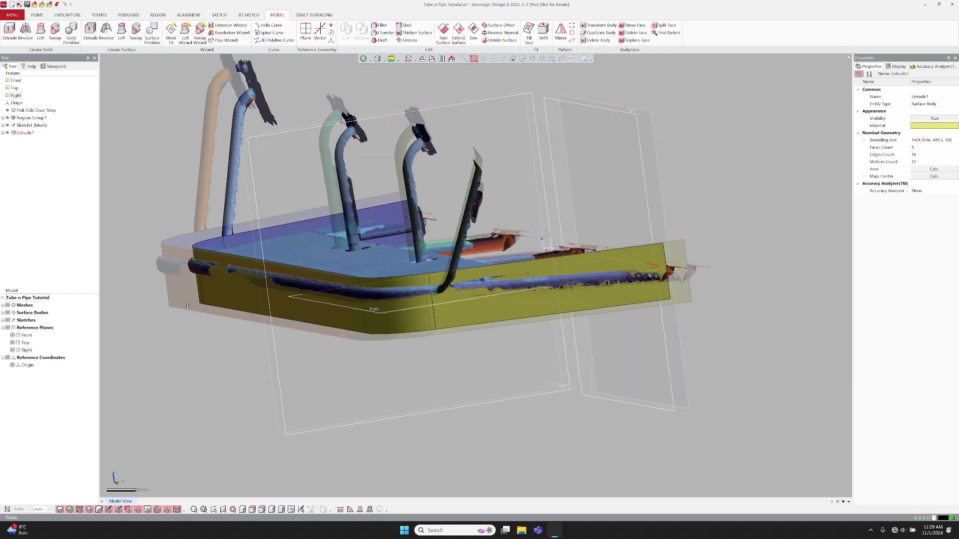
pyautogui.moveTo(187, 306); pyautogui.dragTo(374, 285, button='right')
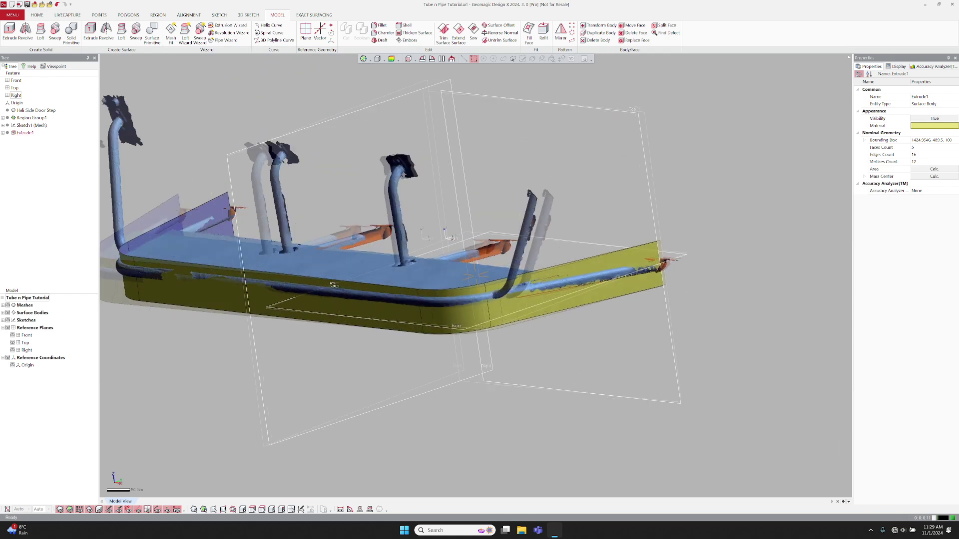
# Start a mesh sketch on the Right plane using a mesh section
pyautogui.click(333, 123)
pyautogui.doubleClick(333, 124)
pyautogui.click(349, 98)
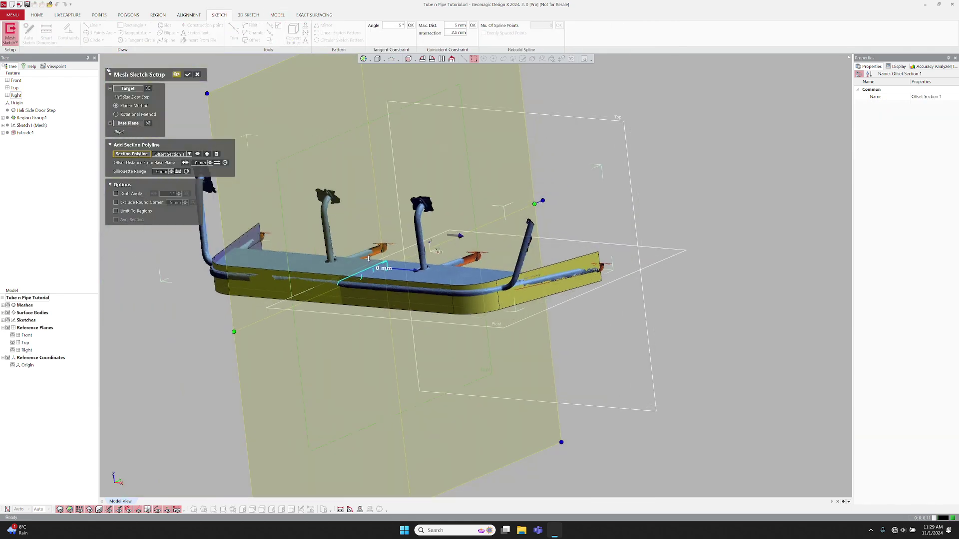
pyautogui.press('Return')
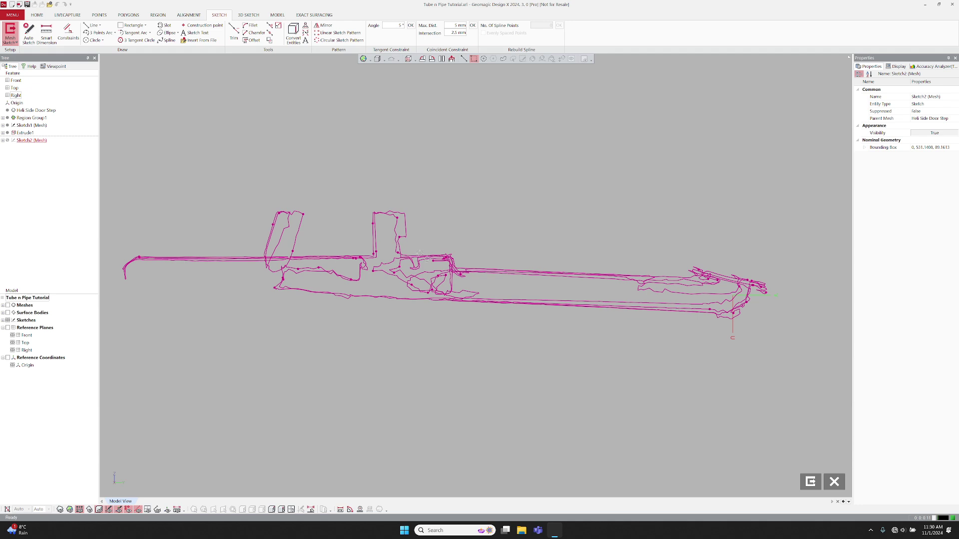
# Draw a construction centreline along the tube from its right end to its left end
pyautogui.click(92, 25)
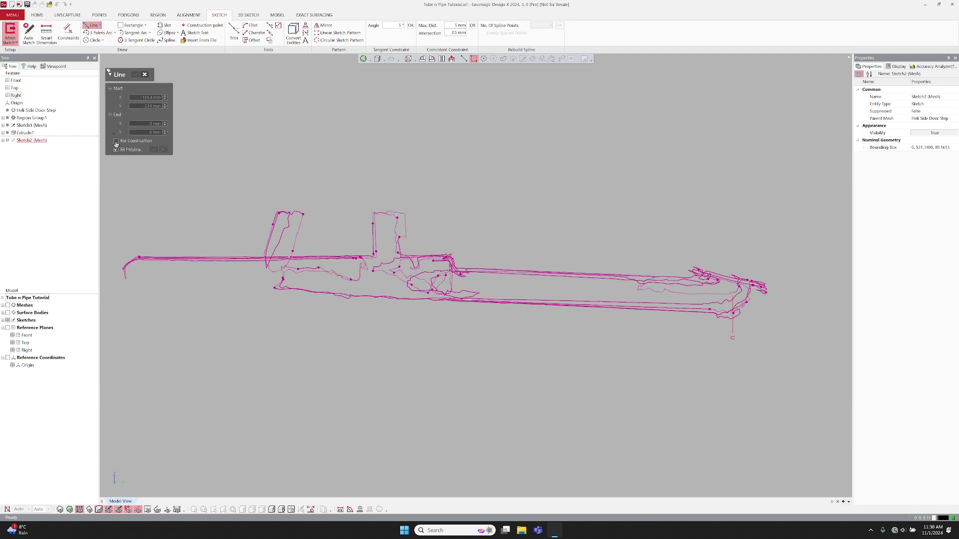
pyautogui.click(734, 296)
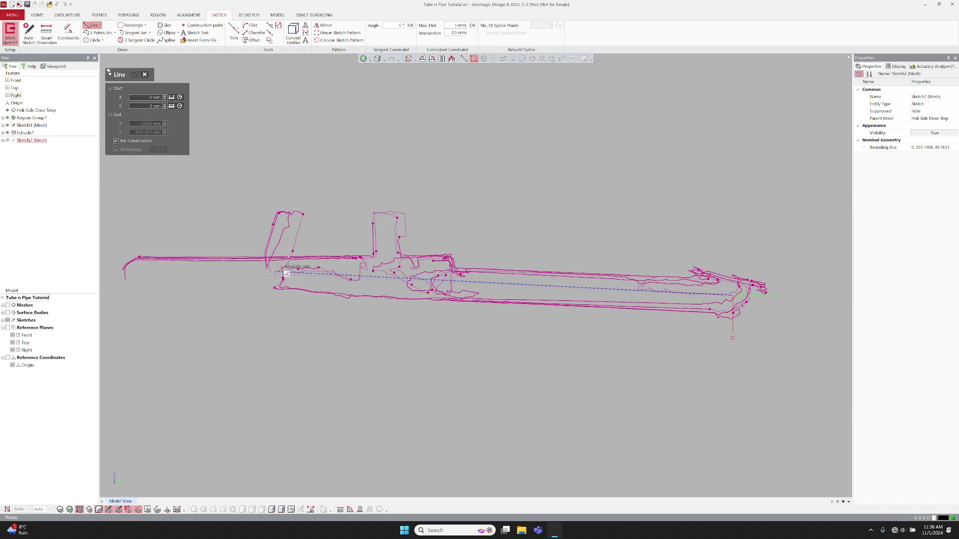
pyautogui.click(158, 276)
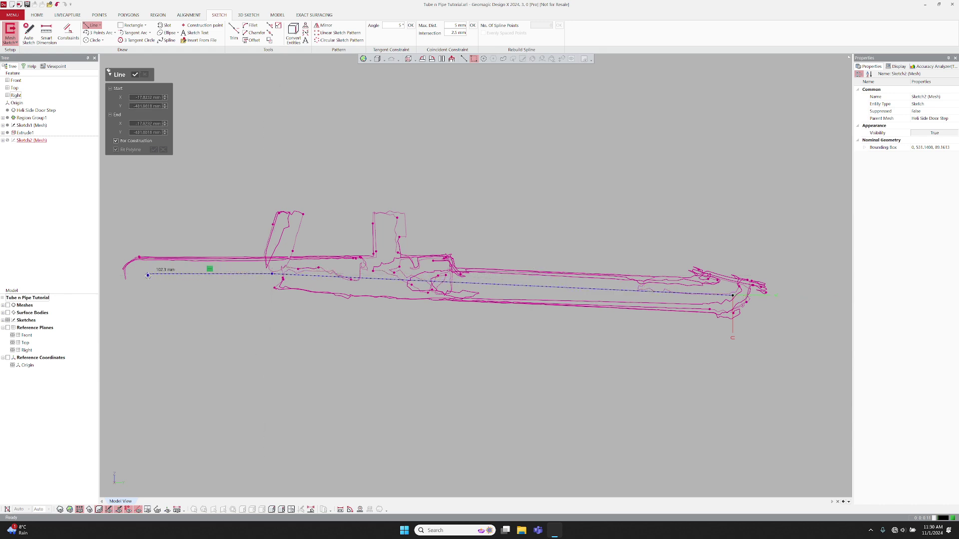
pyautogui.moveTo(179, 315); pyautogui.dragTo(200, 310, button='middle')
pyautogui.press('Escape')
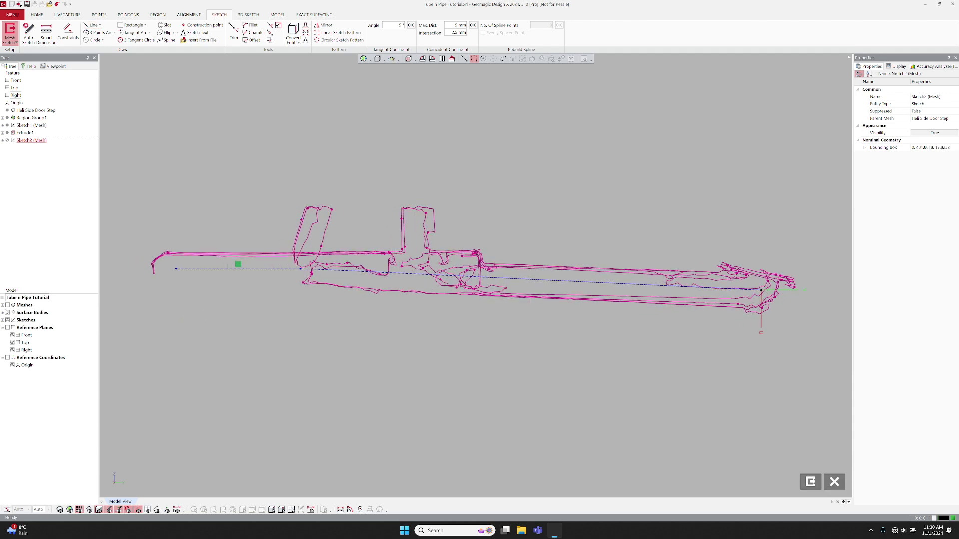
pyautogui.click(9, 305)
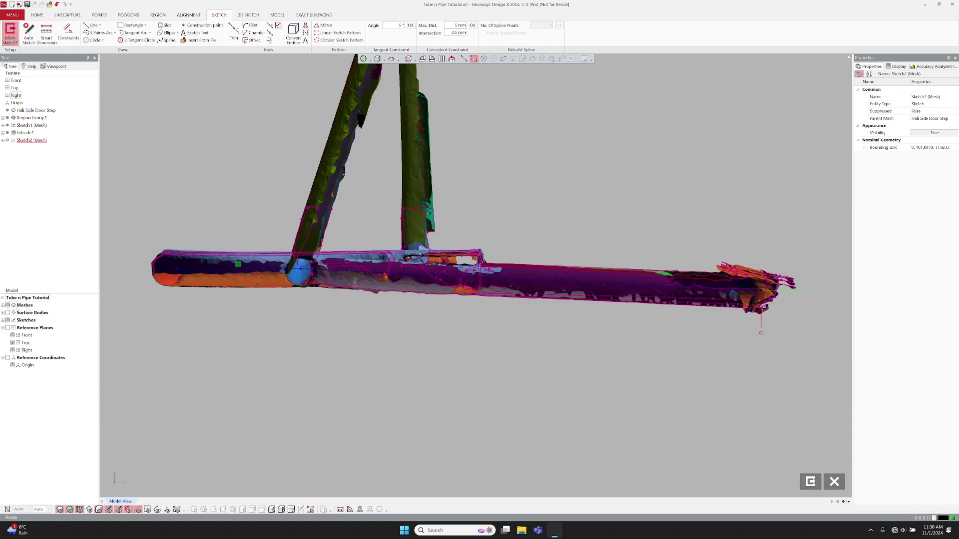
pyautogui.scroll(3, 322, 235)
pyautogui.scroll(3, 322, 285)
pyautogui.scroll(3, 330, 262)
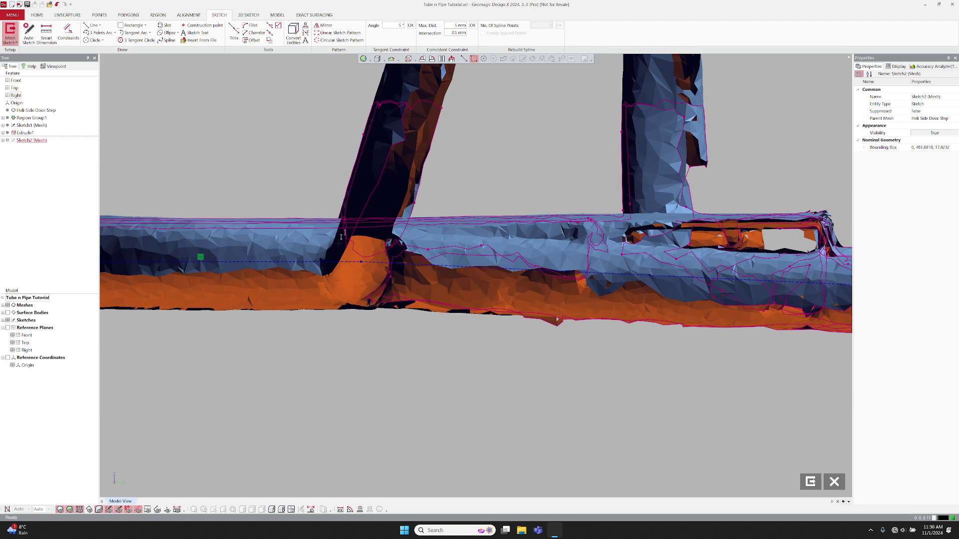
pyautogui.moveTo(346, 248); pyautogui.dragTo(365, 286, button='middle')
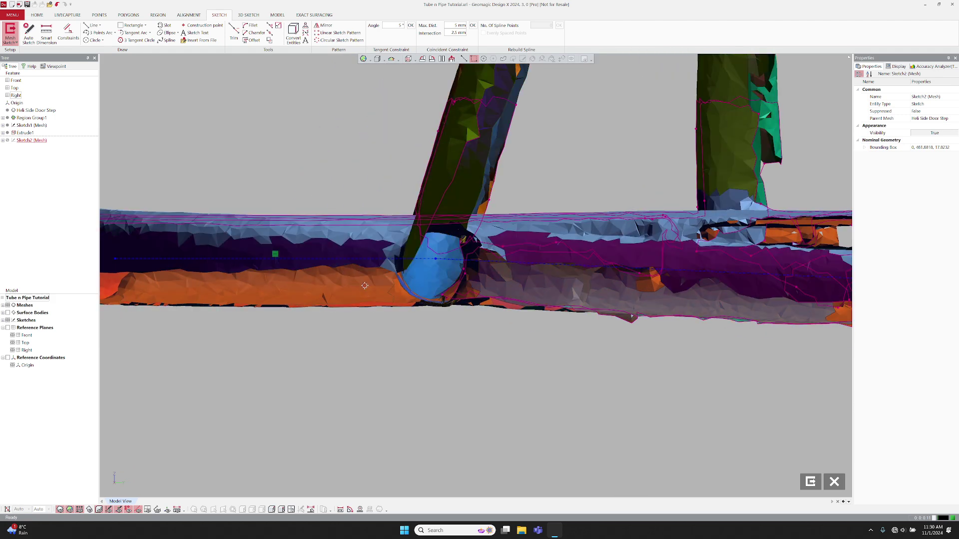
pyautogui.click(4, 305)
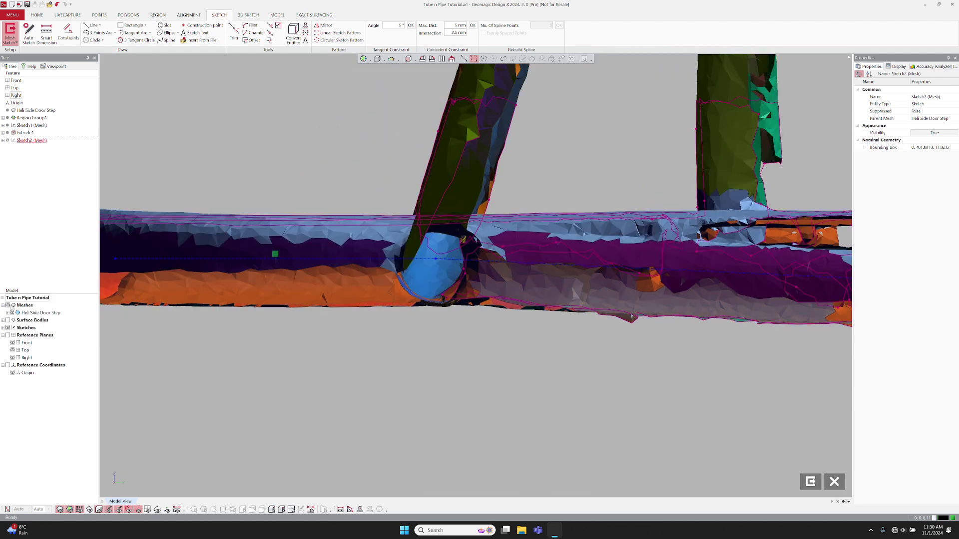
# Draw a tube-sized circle on the centreline and give it a radius dimension
pyautogui.click(91, 40)
pyautogui.click(433, 256)
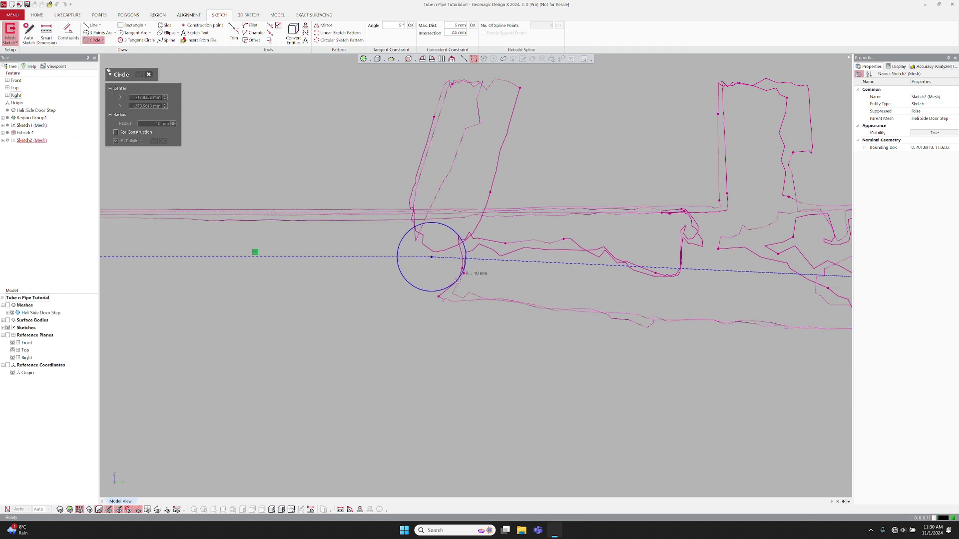
pyautogui.click(464, 271)
pyautogui.press('Escape')
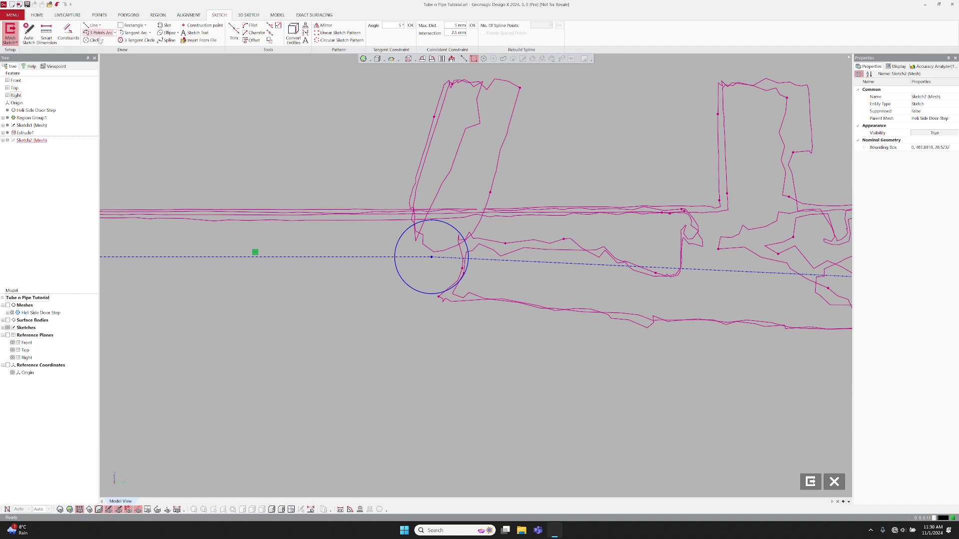
pyautogui.click(46, 33)
pyautogui.click(435, 294)
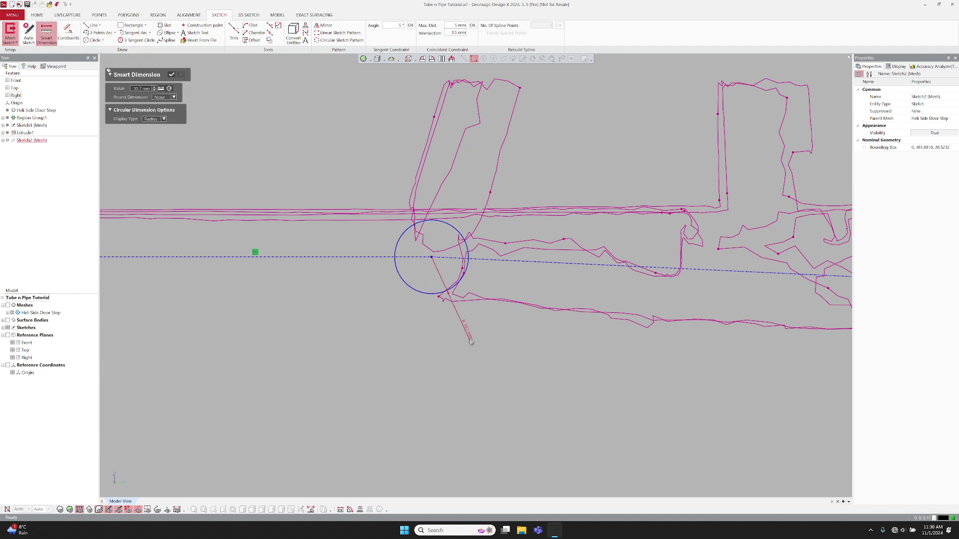
pyautogui.click(471, 343)
pyautogui.press('Escape')
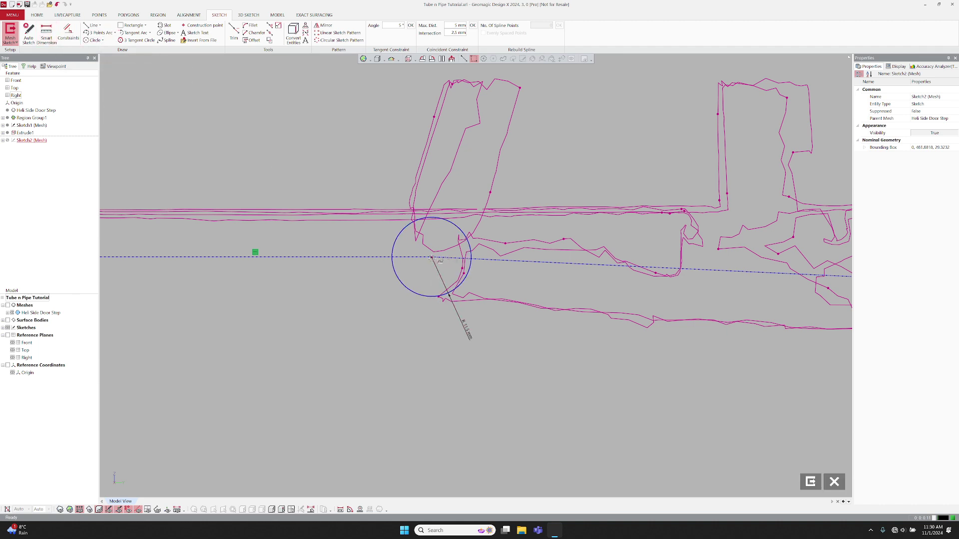
# Nudge the circle centre along the centreline and finish the section sketch
pyautogui.click(428, 261)
pyautogui.moveTo(429, 261); pyautogui.dragTo(426, 262)
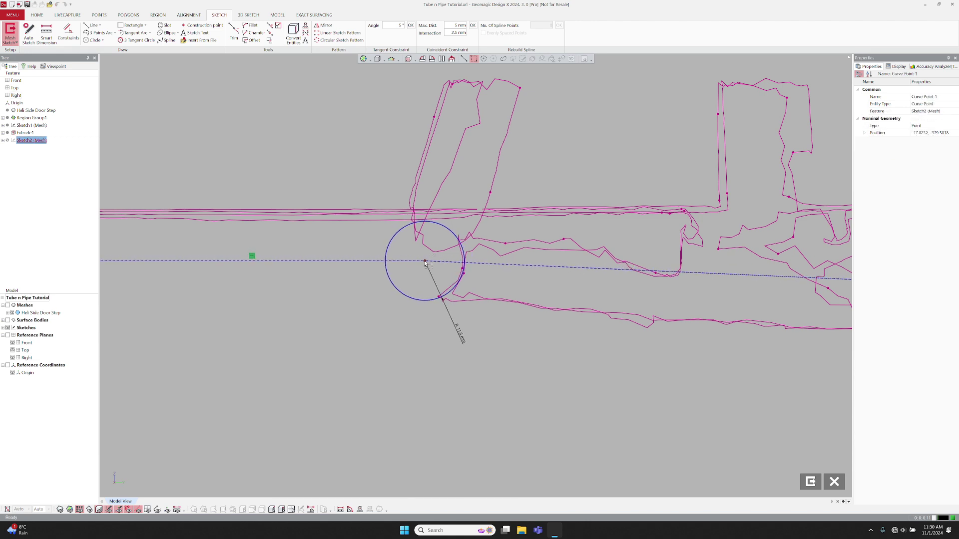
pyautogui.click(442, 279)
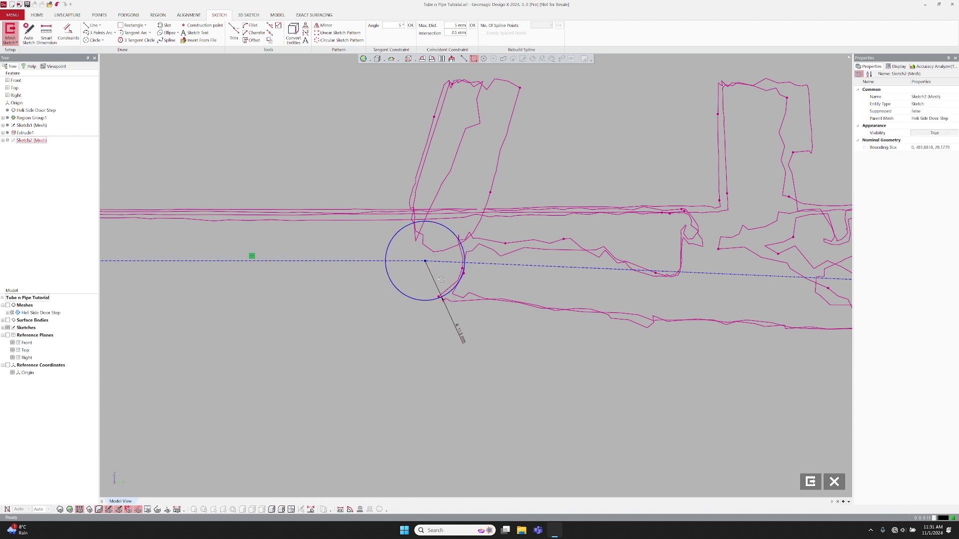
pyautogui.scroll(-3, 443, 278)
pyautogui.click(811, 482)
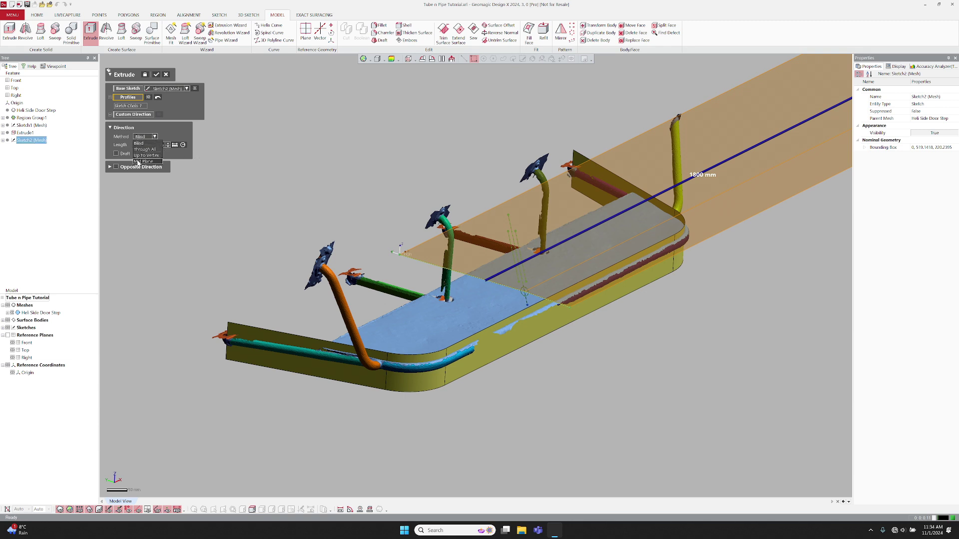
# Accept the tube extrusion and pick both extruded surfaces as trim tools
pyautogui.click(156, 75)
pyautogui.press('Escape')
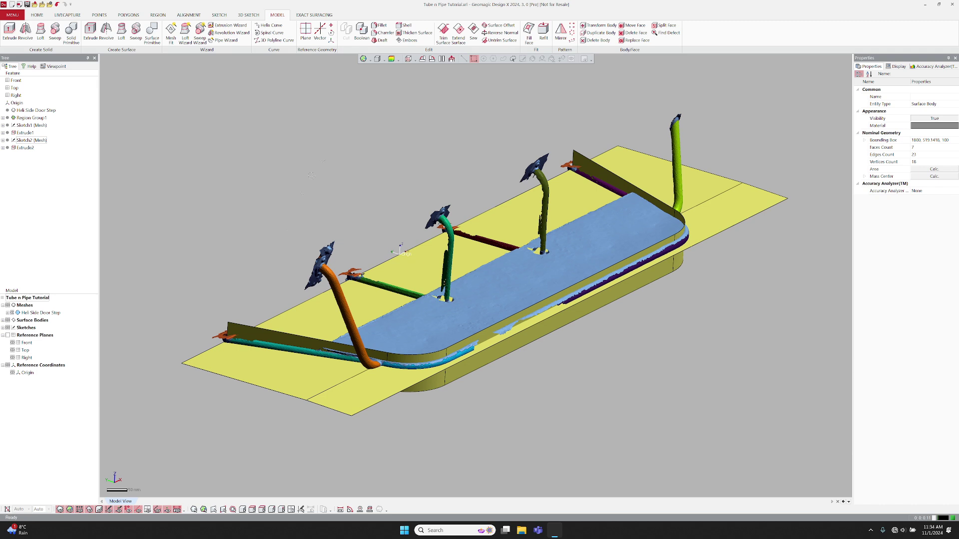
pyautogui.click(443, 30)
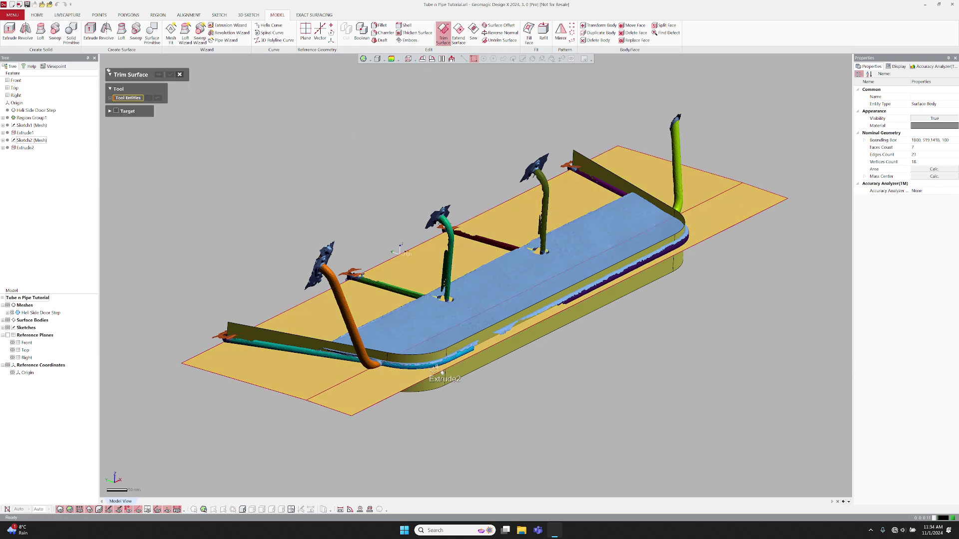
pyautogui.click(437, 381)
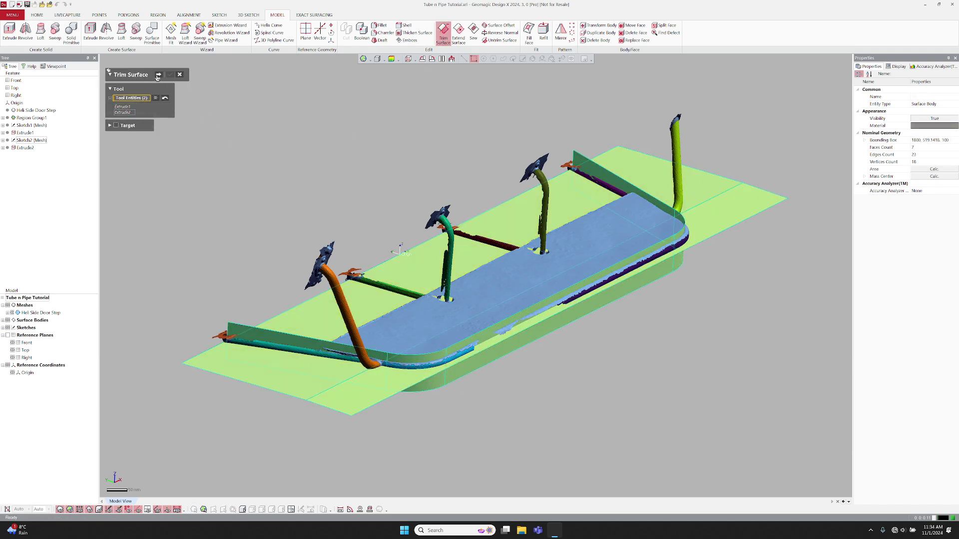
# Keep the rounded step-top surface piece, accept the trim, and select its bottom edge
pyautogui.click(158, 75)
pyautogui.click(403, 323)
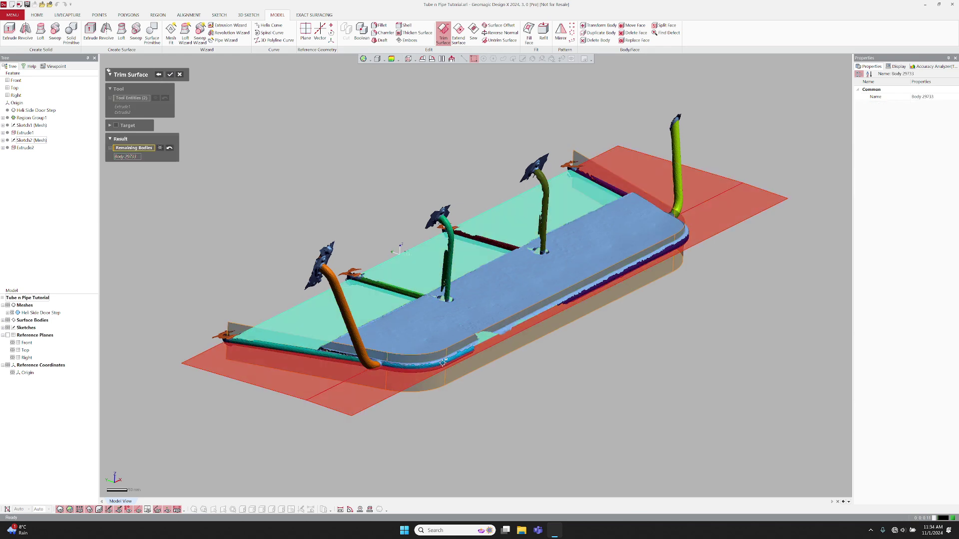
pyautogui.moveTo(419, 330); pyautogui.dragTo(495, 365, button='middle')
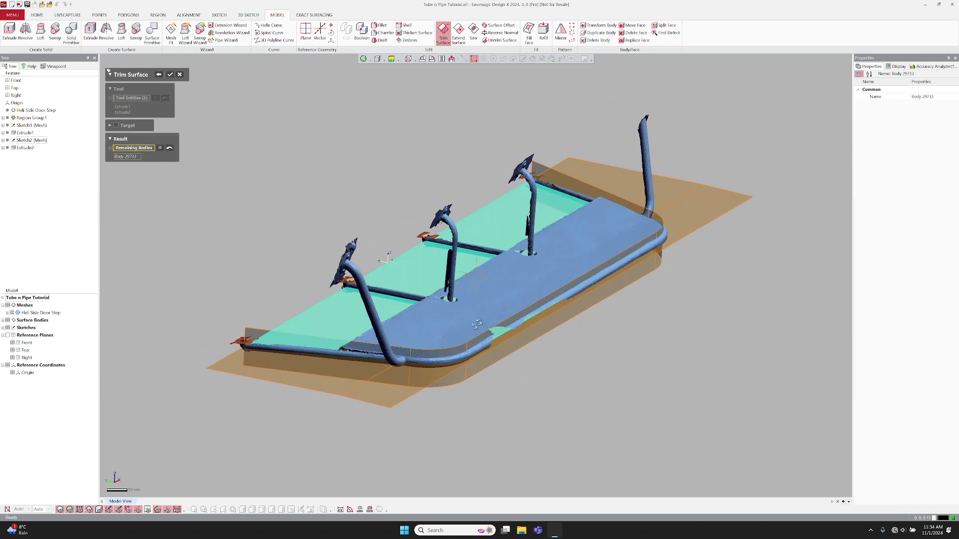
pyautogui.press('Return')
pyautogui.click(16, 309)
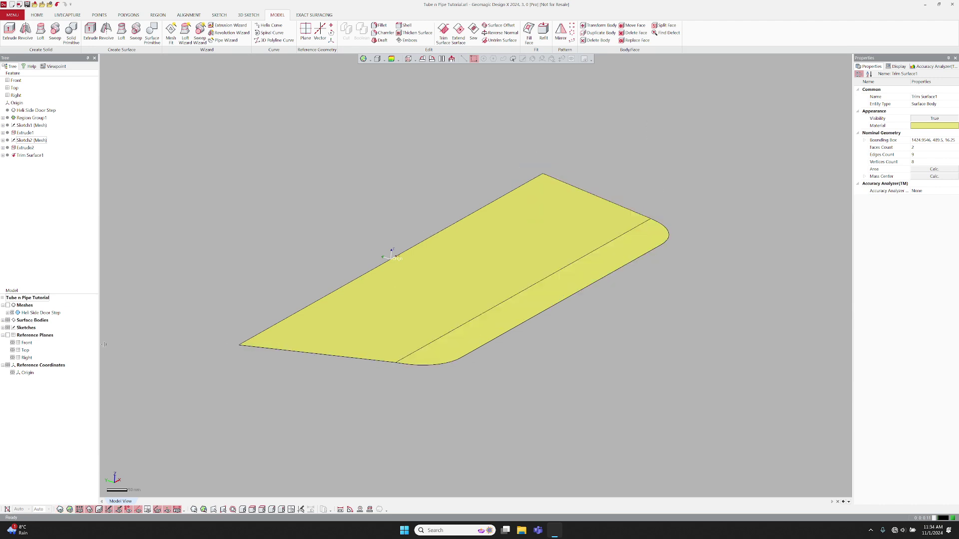
pyautogui.click(419, 365)
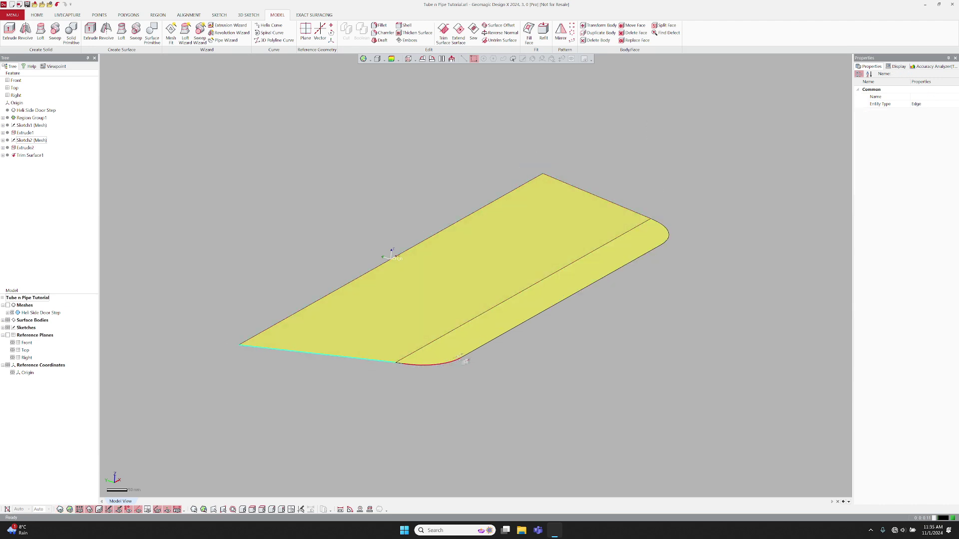
# Convert the trimmed surface's outer edges into 3D sketch curves and merge them into one
pyautogui.click(462, 397)
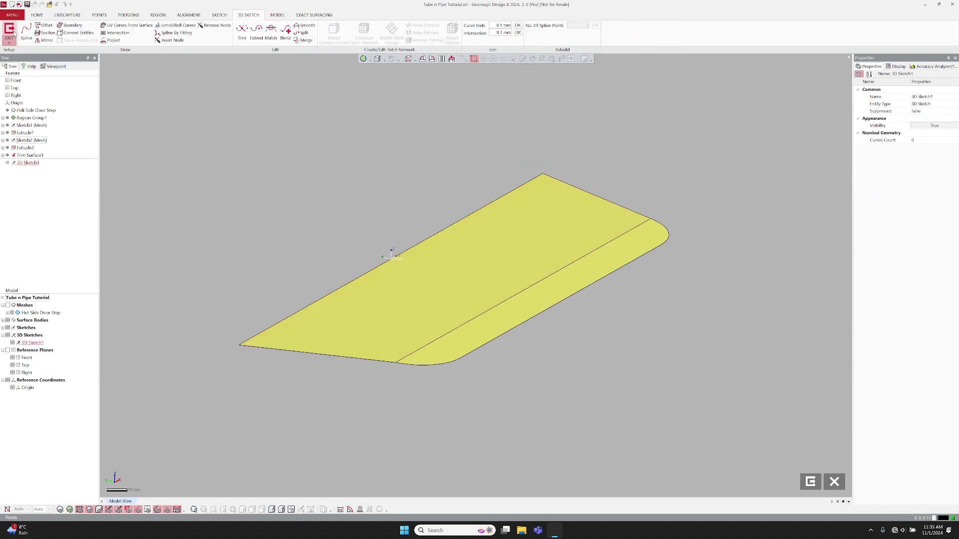
pyautogui.click(262, 348)
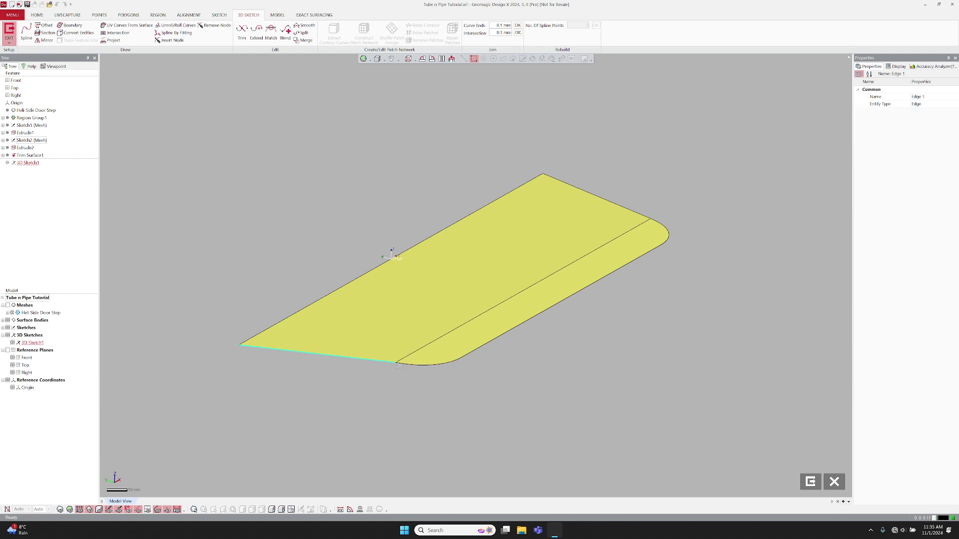
pyautogui.keyDown('shift'); pyautogui.click(466, 355); pyautogui.keyUp('shift')
pyautogui.rightClick(274, 186)
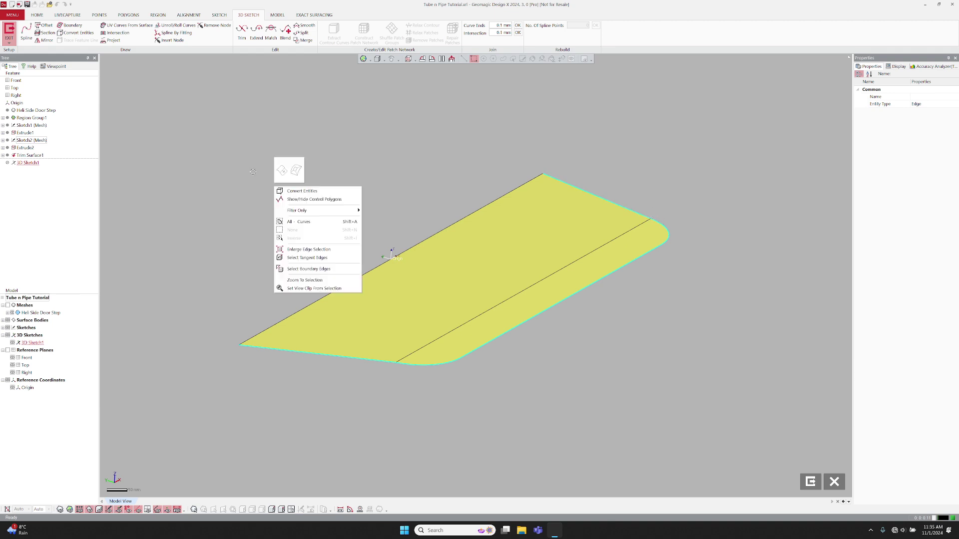
pyautogui.click(298, 192)
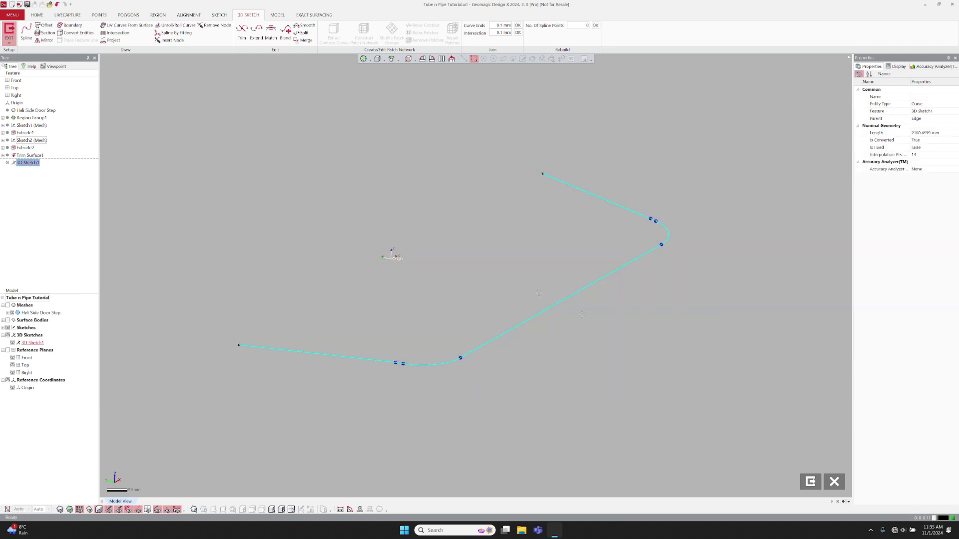
pyautogui.click(305, 40)
pyautogui.hotkey('ctrl', '3')
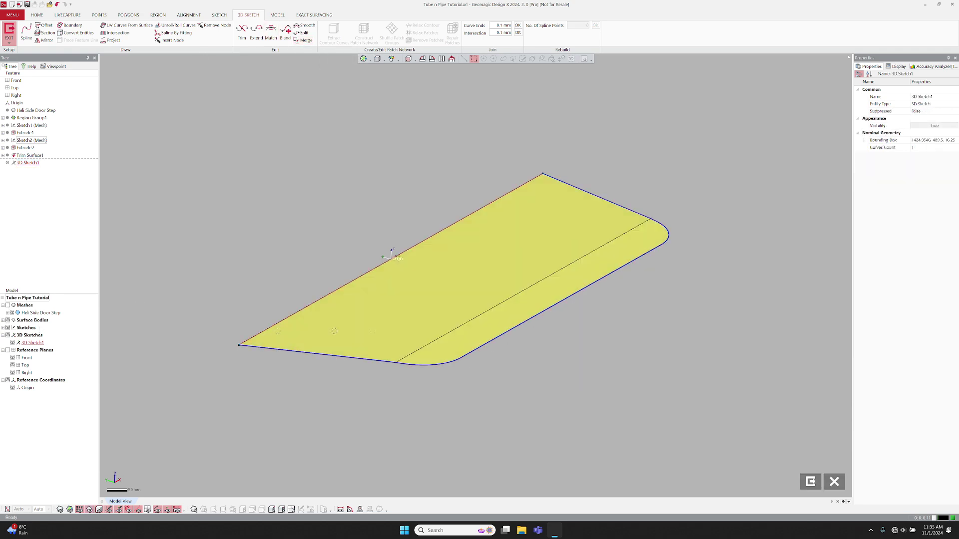
pyautogui.moveTo(477, 276)
pyautogui.mouseDown(button='right')
pyautogui.moveTo(522, 341)
pyautogui.moveTo(338, 347)
pyautogui.moveTo(338, 390)
pyautogui.mouseUp(button='right')
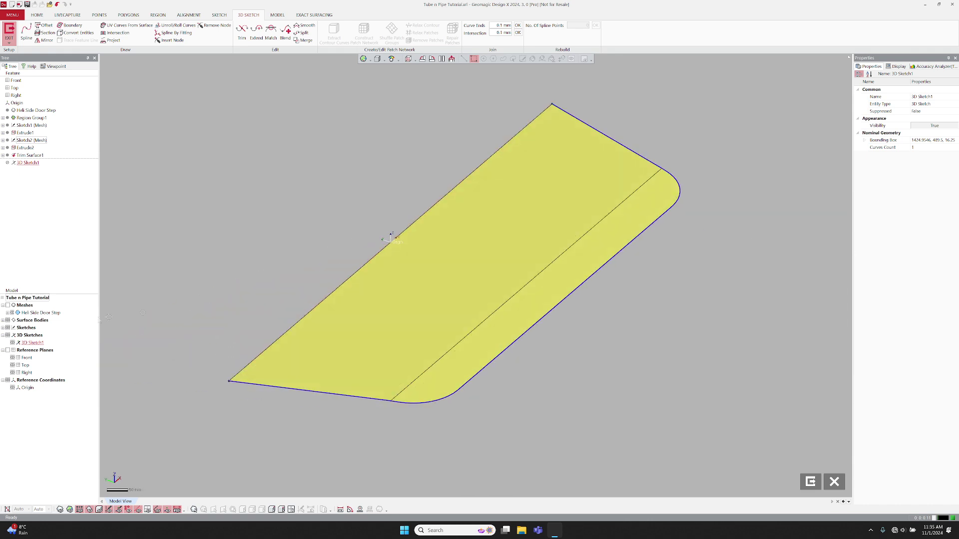
pyautogui.hotkey('ctrl', '3')
# Sweep the circle sketch profile along the 3D curve path to create the bottom tube
pyautogui.click(834, 482)
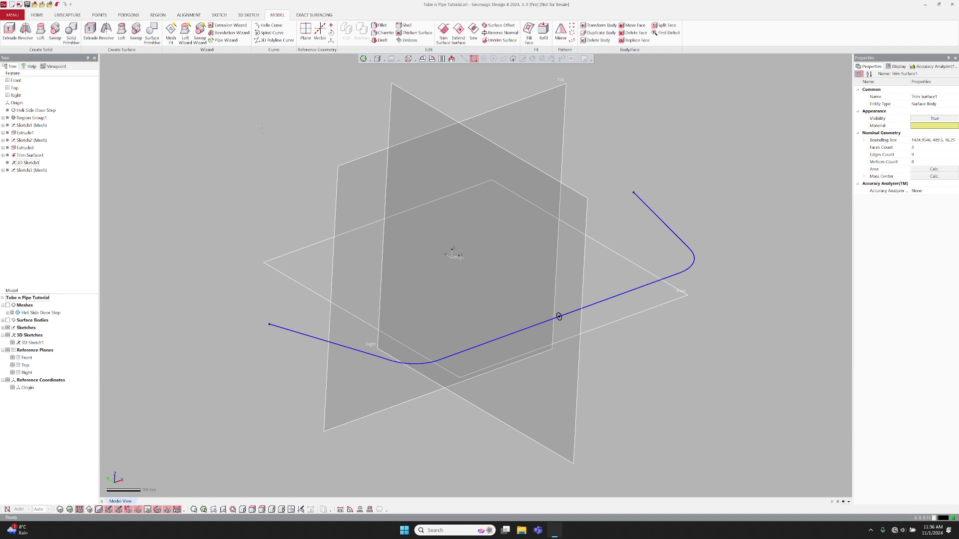
pyautogui.click(54, 32)
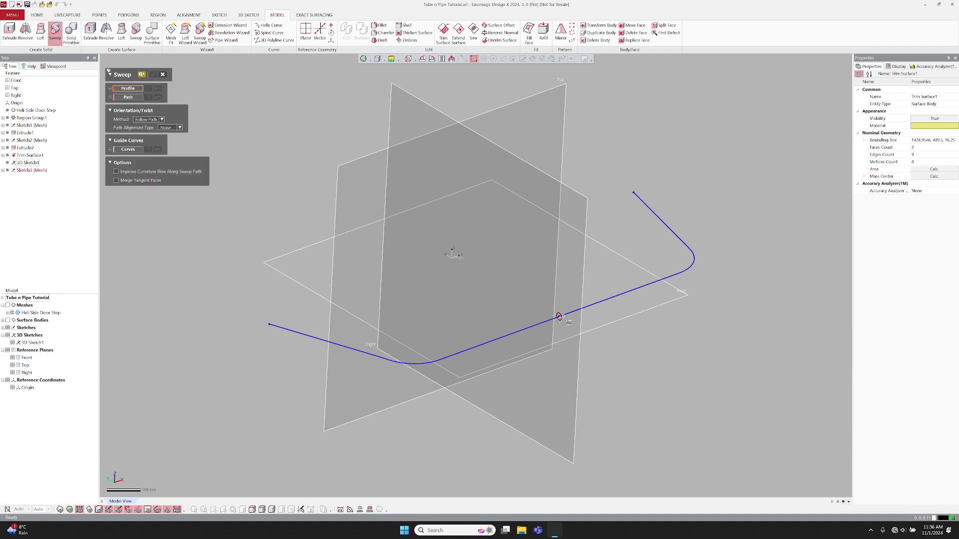
pyautogui.click(560, 317)
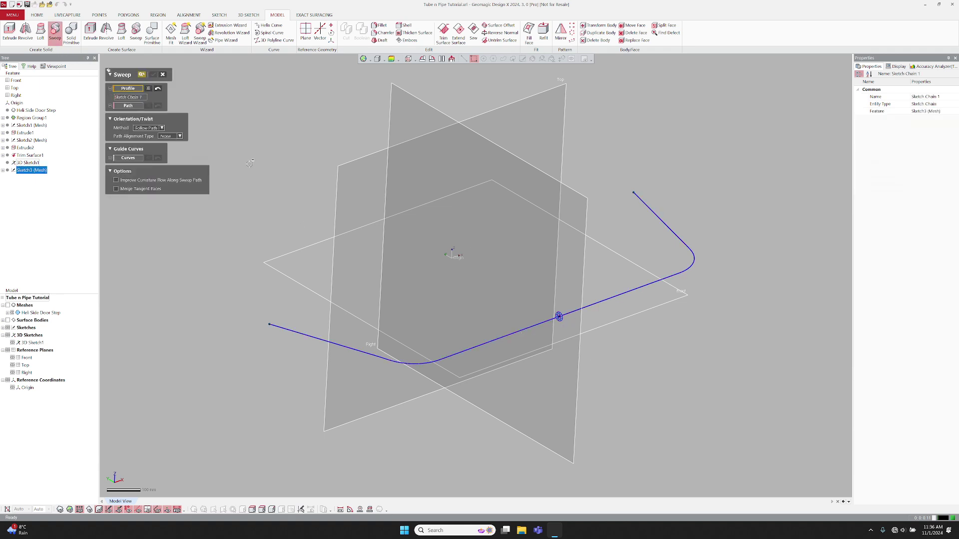
pyautogui.click(129, 106)
pyautogui.click(517, 334)
pyautogui.click(143, 74)
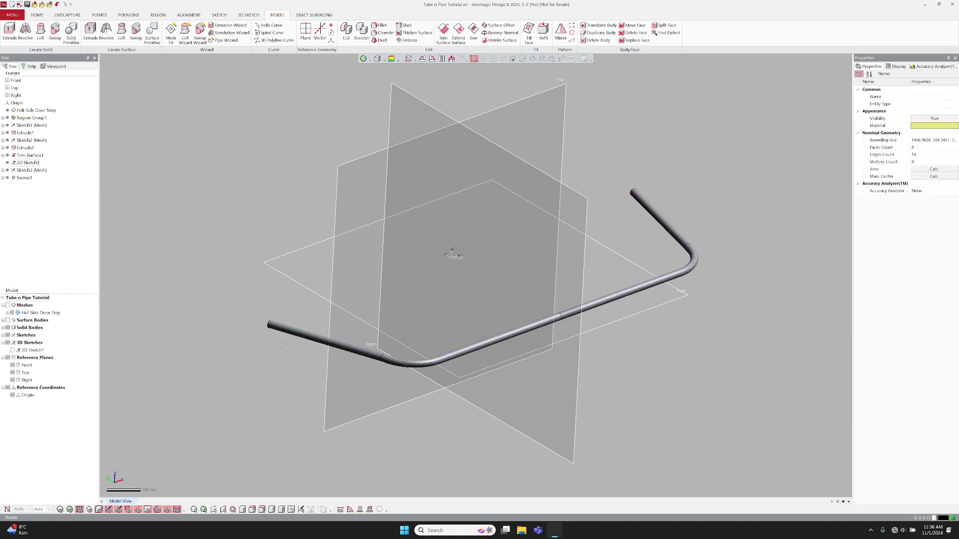
# Compare the tube with the scan mesh and select a support bar sketch line
pyautogui.click(10, 305)
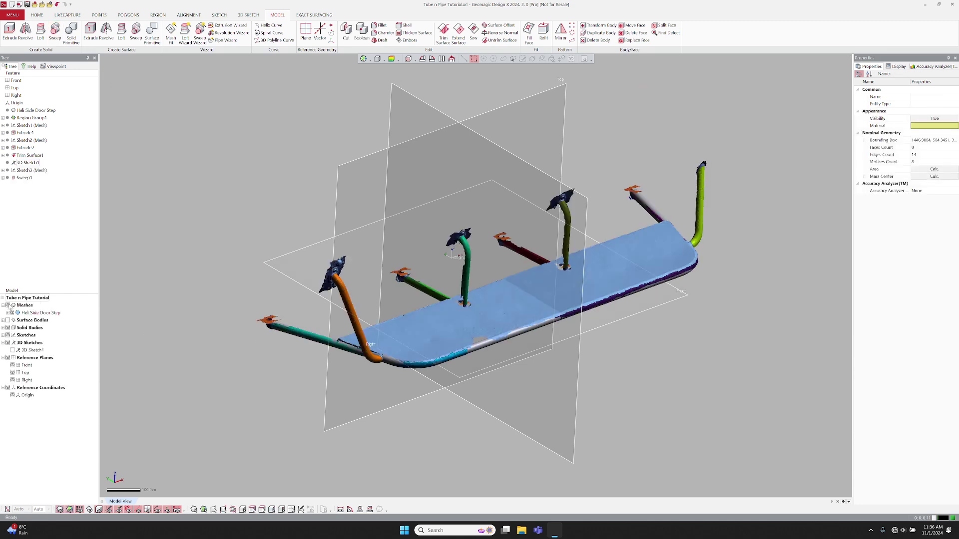
pyautogui.scroll(4, 480, 262)
pyautogui.moveTo(479, 262)
pyautogui.mouseDown(button='right')
pyautogui.moveTo(380, 318)
pyautogui.moveTo(480, 224)
pyautogui.moveTo(449, 262)
pyautogui.mouseUp(button='right')
pyautogui.scroll(4, 491, 187)
pyautogui.moveTo(491, 188)
pyautogui.mouseDown(button='right')
pyautogui.moveTo(464, 299)
pyautogui.moveTo(588, 244)
pyautogui.moveTo(465, 277)
pyautogui.moveTo(442, 273)
pyautogui.moveTo(491, 238)
pyautogui.mouseUp(button='right')
pyautogui.click(486, 239)
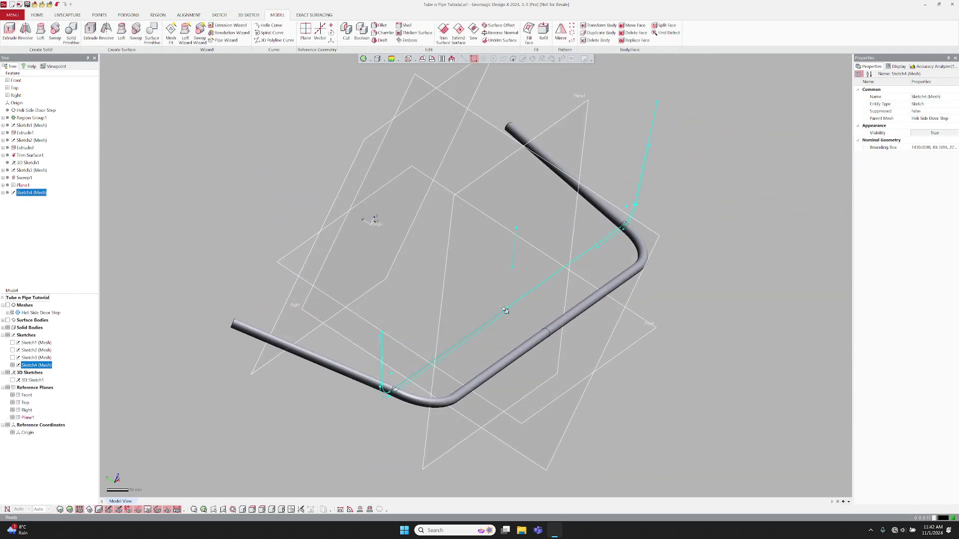
# Start a mesh sketch on the plane and place a sized circular bar profile
pyautogui.rightClick(457, 96)
pyautogui.click(464, 91)
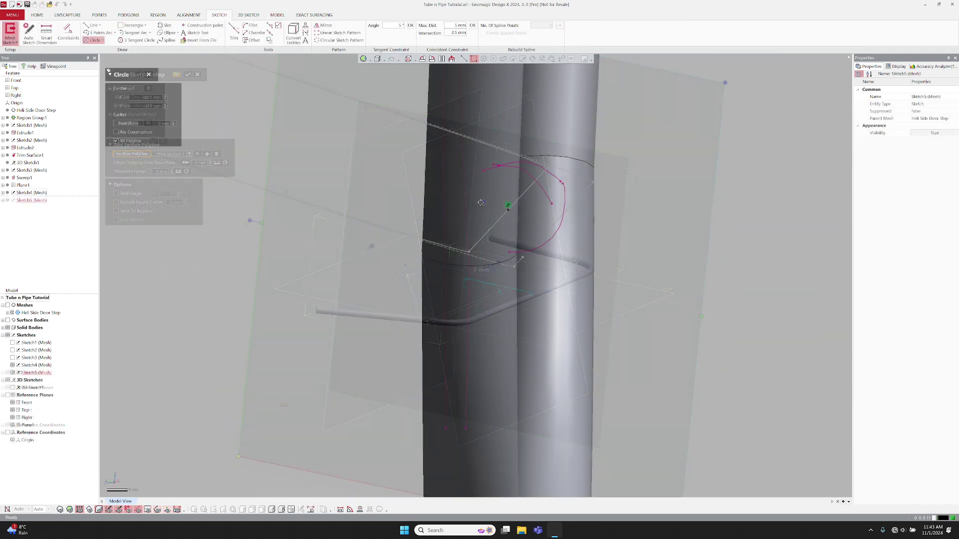
pyautogui.click(508, 212)
pyautogui.press('d')
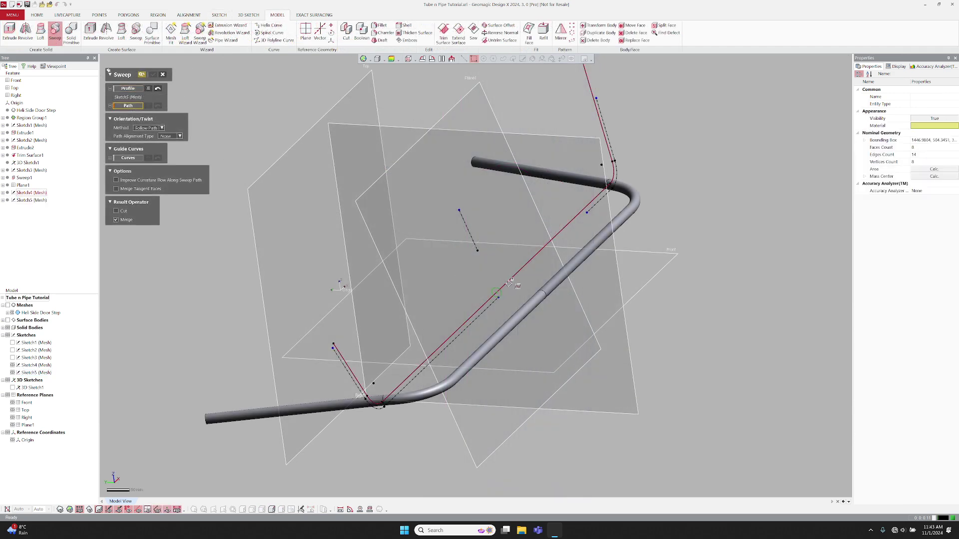
# Sweep the profile along the Sketch4 support bar path, merged, and compare with the scan
pyautogui.click(511, 282)
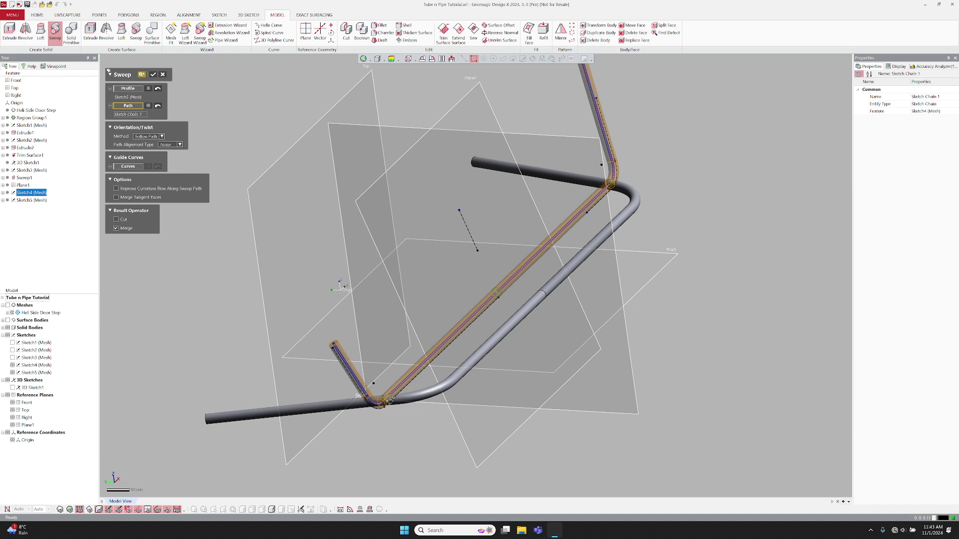
pyautogui.press('Return')
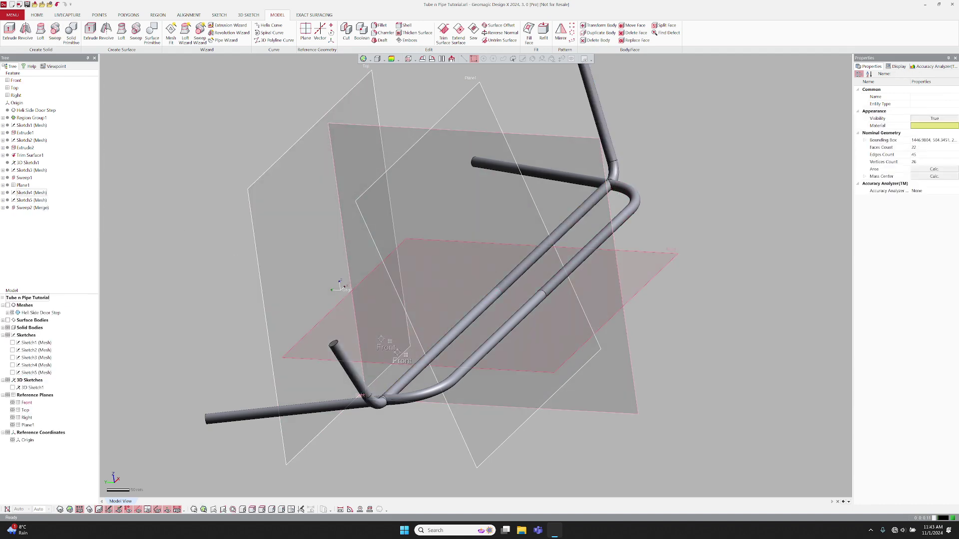
pyautogui.scroll(4, 456, 253)
pyautogui.moveTo(455, 253); pyautogui.dragTo(621, 203, button='right')
pyautogui.hotkey('ctrl', '1')
pyautogui.hotkey('ctrl', '1')
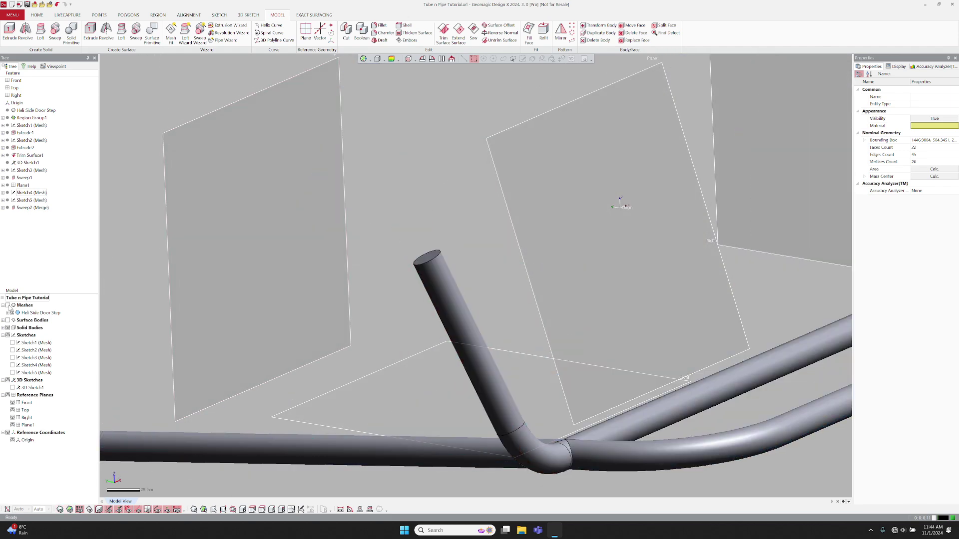
pyautogui.hotkey('ctrl', '1')
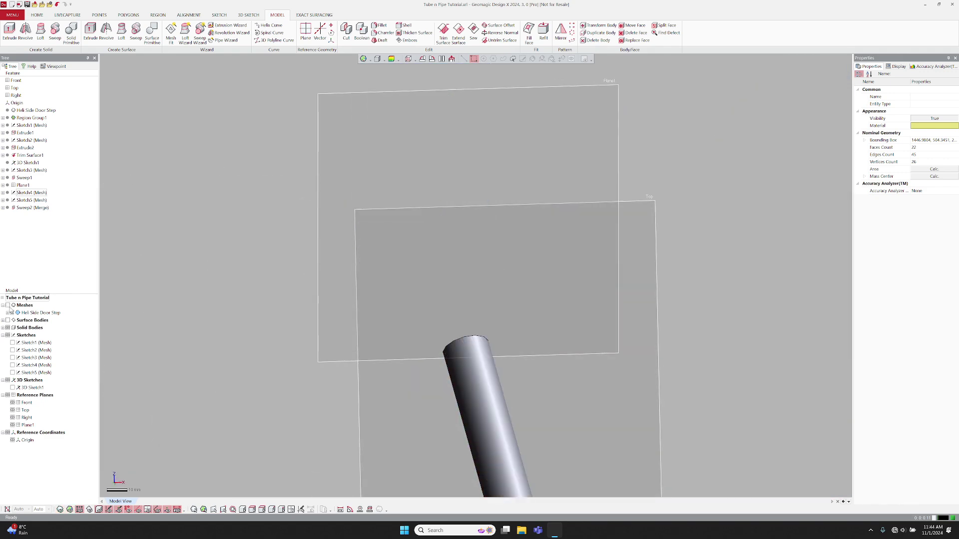
# Orbit to the support bar's flat end face and start a mesh sketch on it
pyautogui.moveTo(554, 338); pyautogui.dragTo(480, 308, button='right')
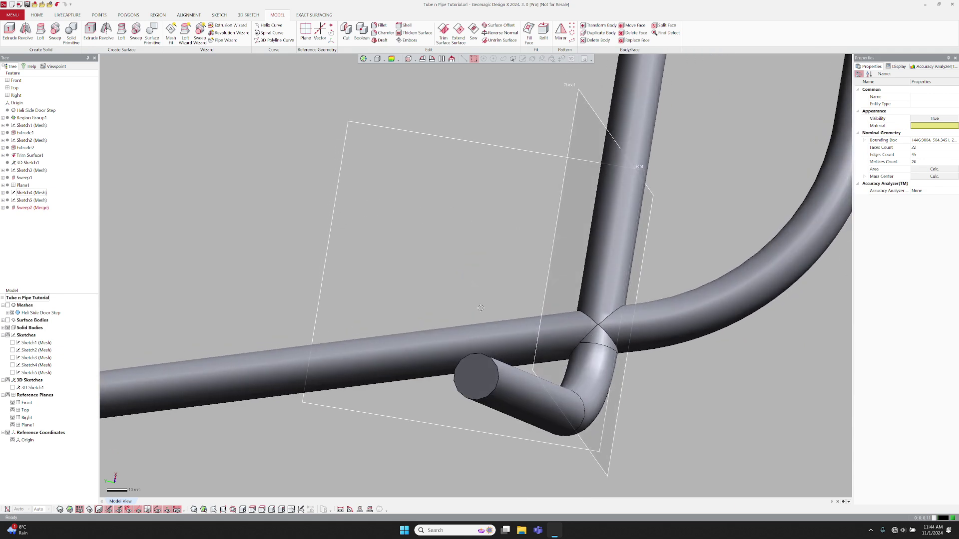
pyautogui.rightClick(476, 378)
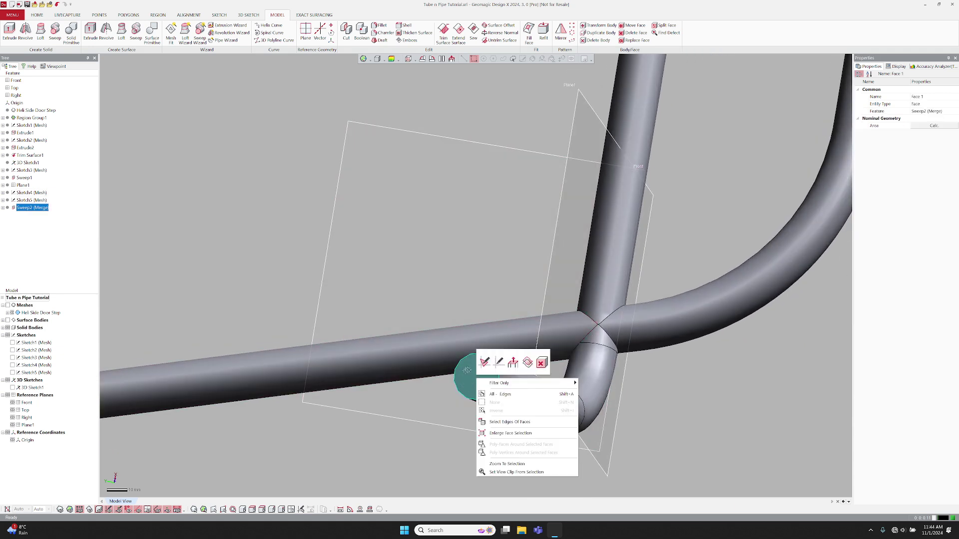
pyautogui.click(468, 374)
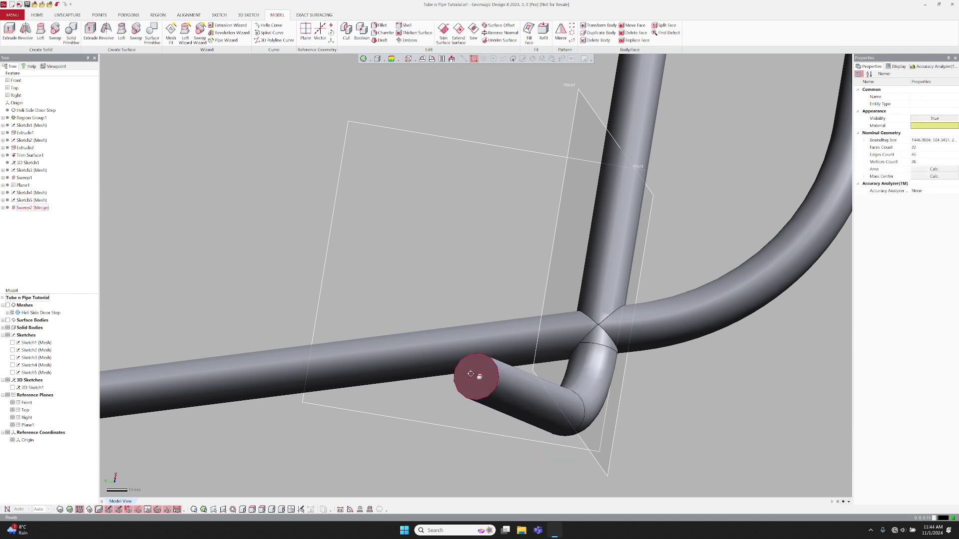
pyautogui.rightClick(488, 369)
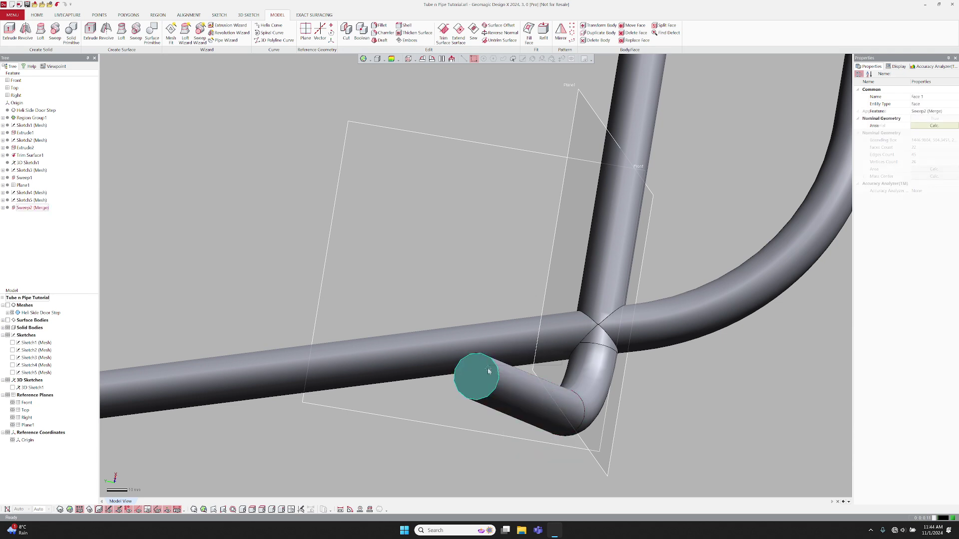
pyautogui.click(497, 353)
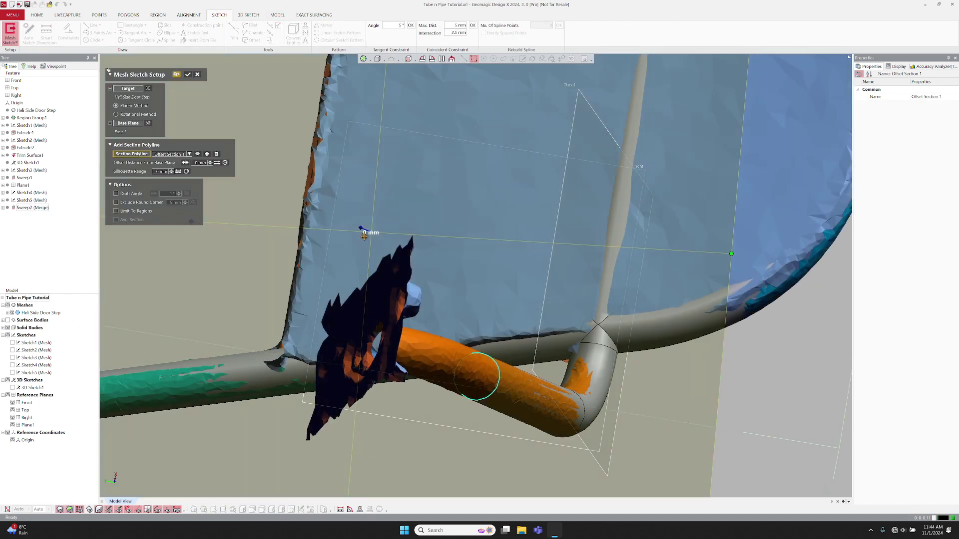
# Offset the end-face section about 95 mm, shrink it to the pipe region, and accept
pyautogui.moveTo(362, 226); pyautogui.dragTo(323, 168)
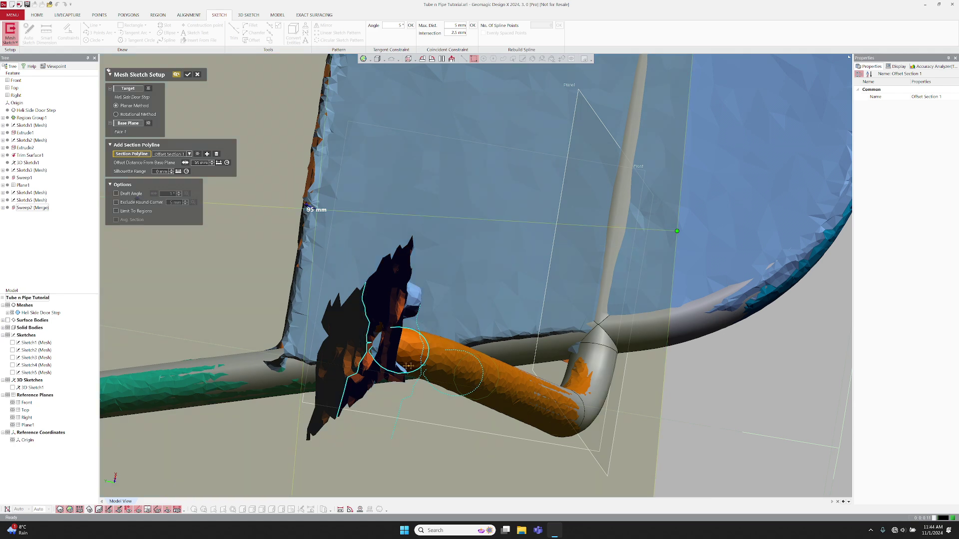
pyautogui.scroll(-5, 431, 365)
pyautogui.scroll(-2, 431, 365)
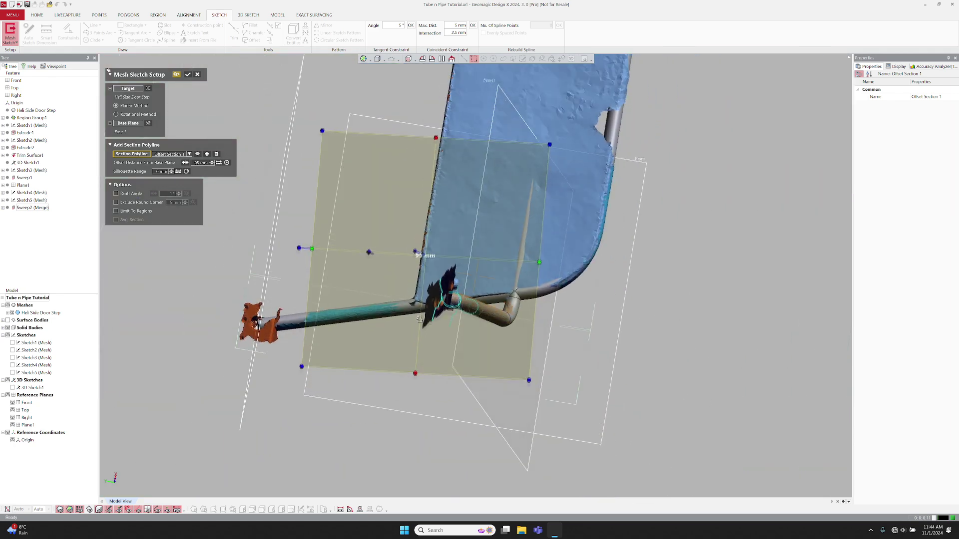
pyautogui.moveTo(318, 140)
pyautogui.mouseDown()
pyautogui.moveTo(483, 365)
pyautogui.moveTo(461, 311)
pyautogui.mouseUp()
pyautogui.scroll(8, 449, 307)
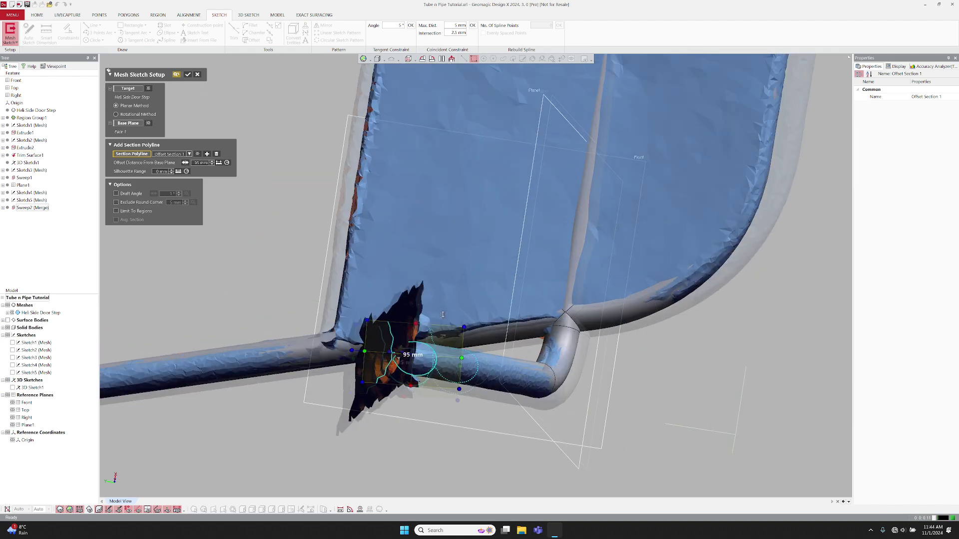
pyautogui.click(380, 262)
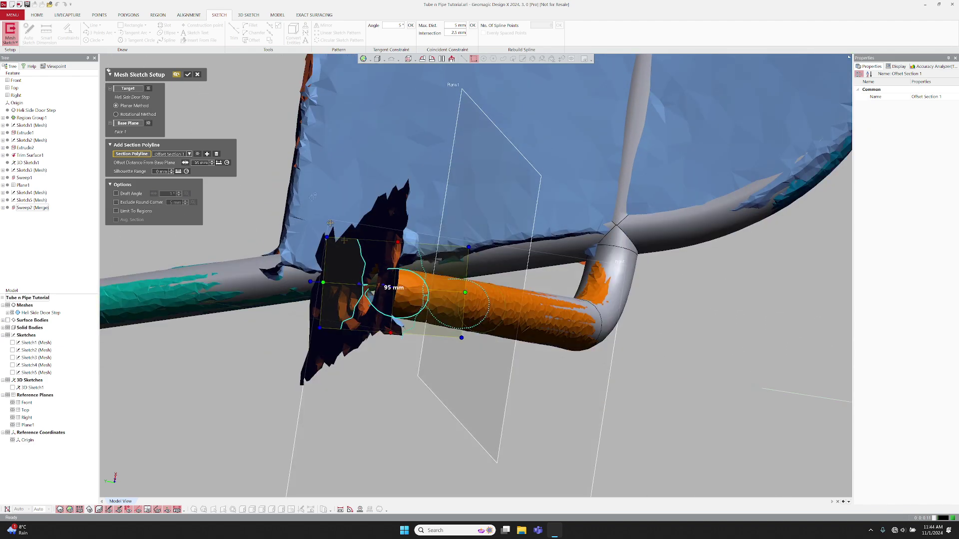
pyautogui.click(188, 75)
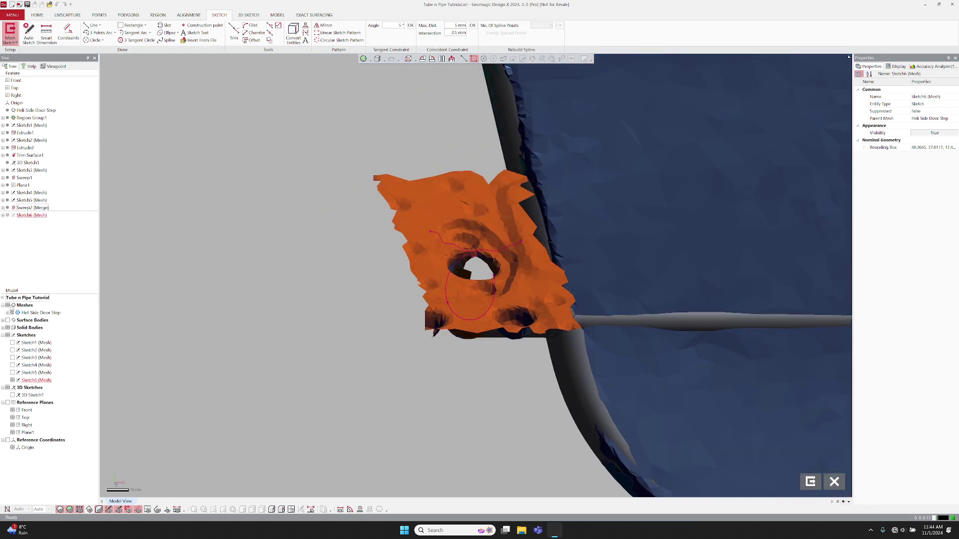
# Select the pipe-end circle and fit an ellipse to the section outline
pyautogui.rightClick(449, 313)
pyautogui.click(480, 324)
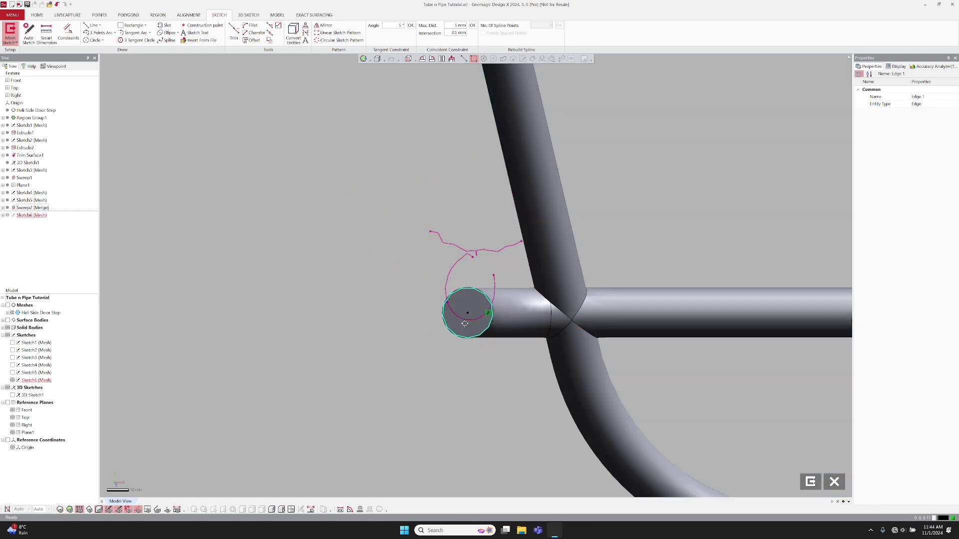
pyautogui.scroll(3, 464, 318)
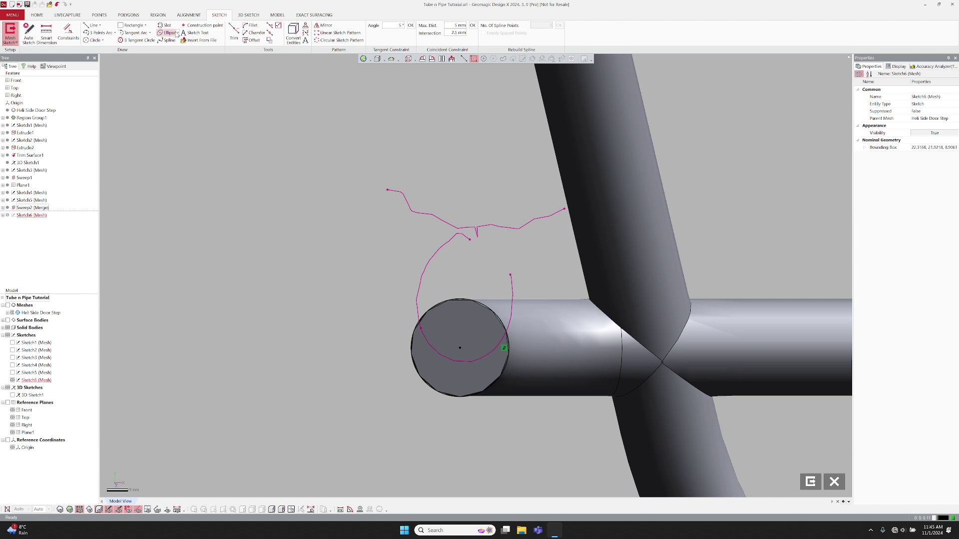
pyautogui.click(171, 34)
pyautogui.click(438, 317)
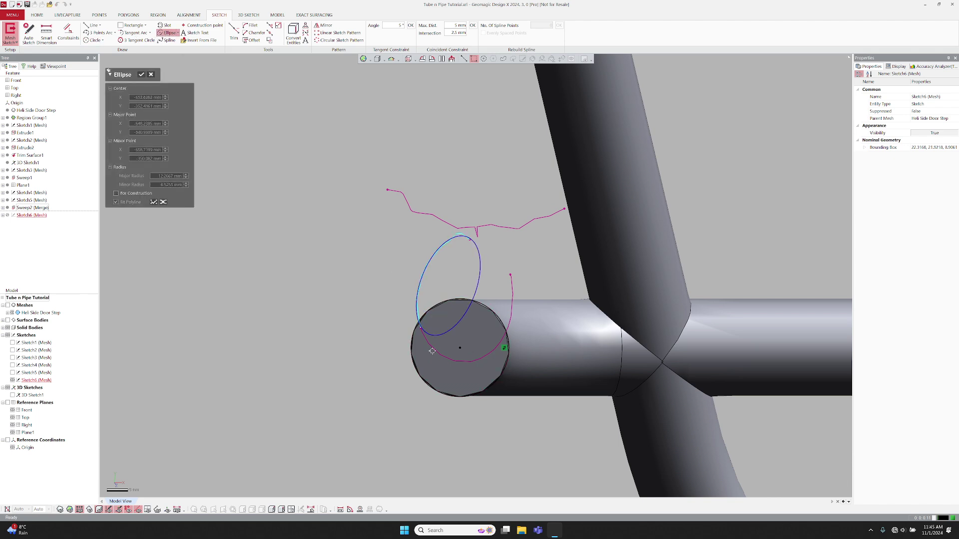
pyautogui.click(435, 349)
pyautogui.press('Escape')
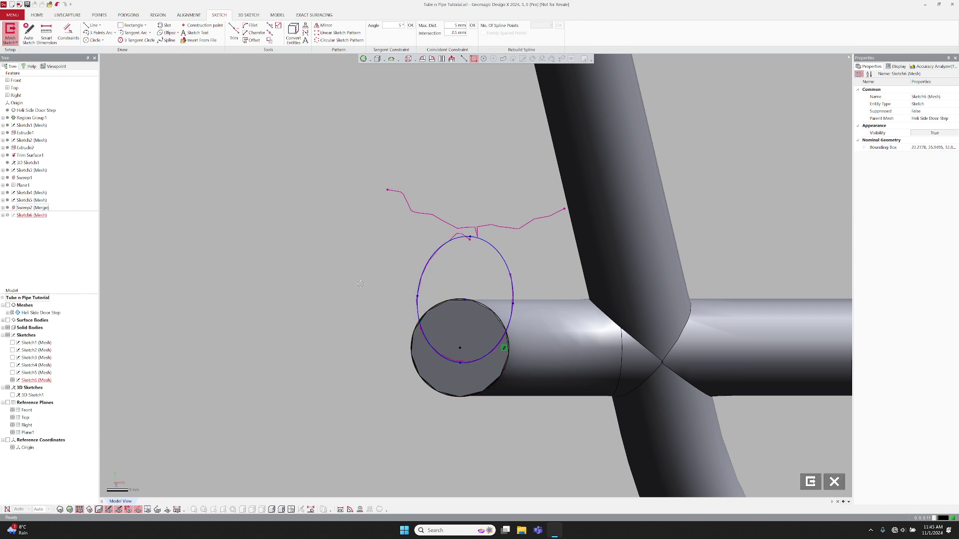
# Draw a construction line from the circle centre to its top edge, then exit the sketch
pyautogui.click(92, 26)
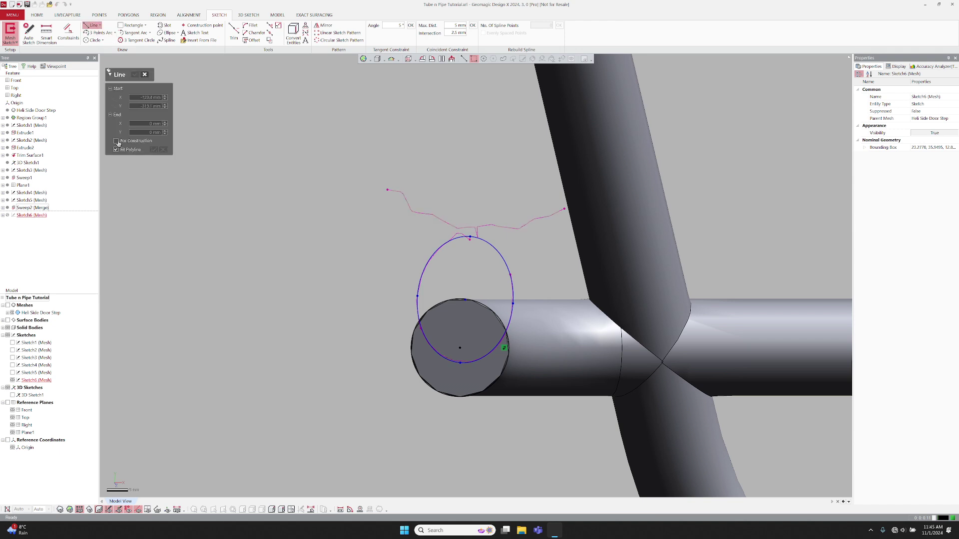
pyautogui.click(459, 349)
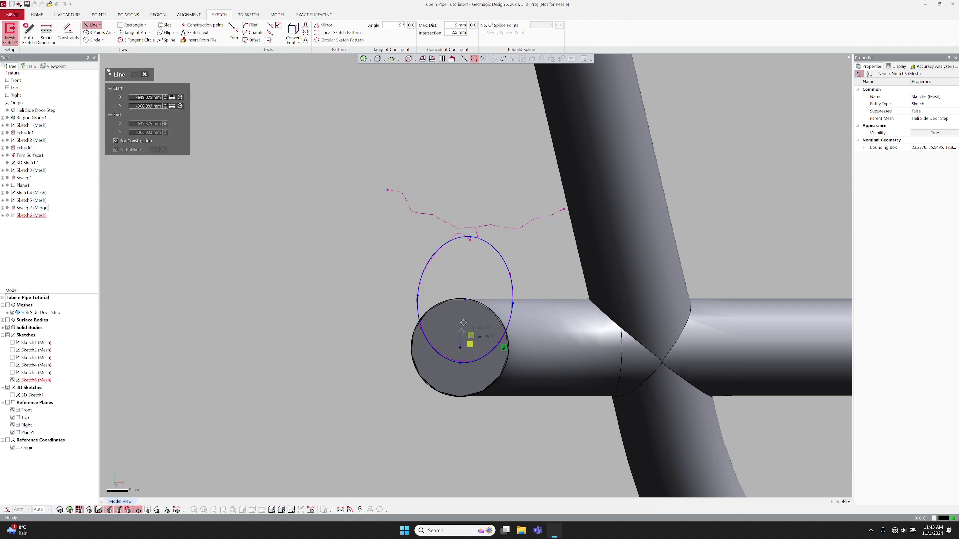
pyautogui.click(465, 301)
pyautogui.press('Escape')
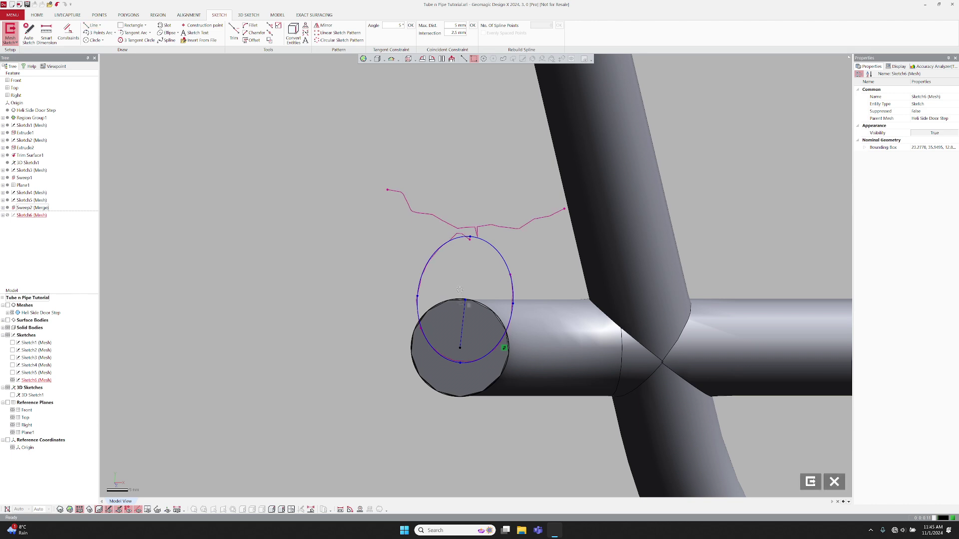
pyautogui.click(461, 324)
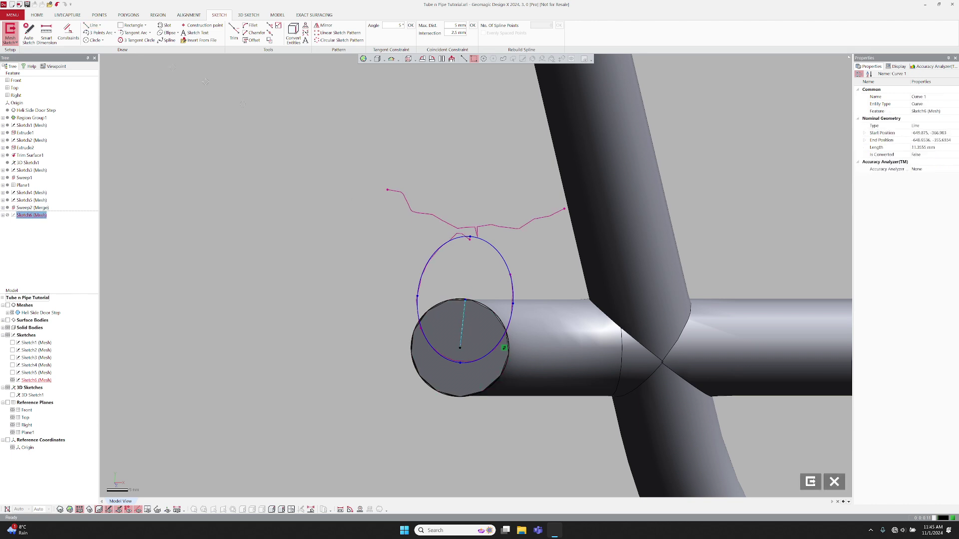
pyautogui.click(810, 482)
# Create Plane2 rotated 90° about the centre line from the pipe-end face
pyautogui.click(306, 34)
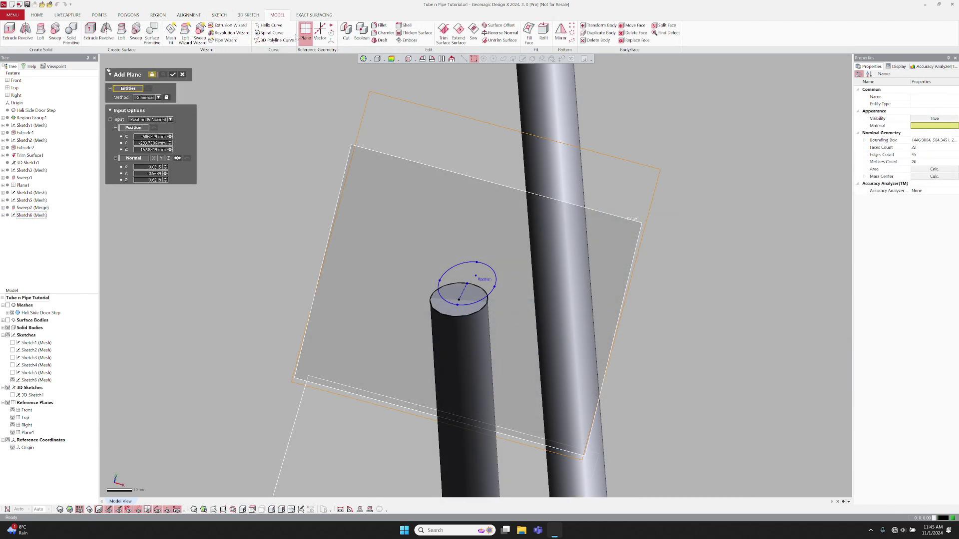
pyautogui.click(142, 98)
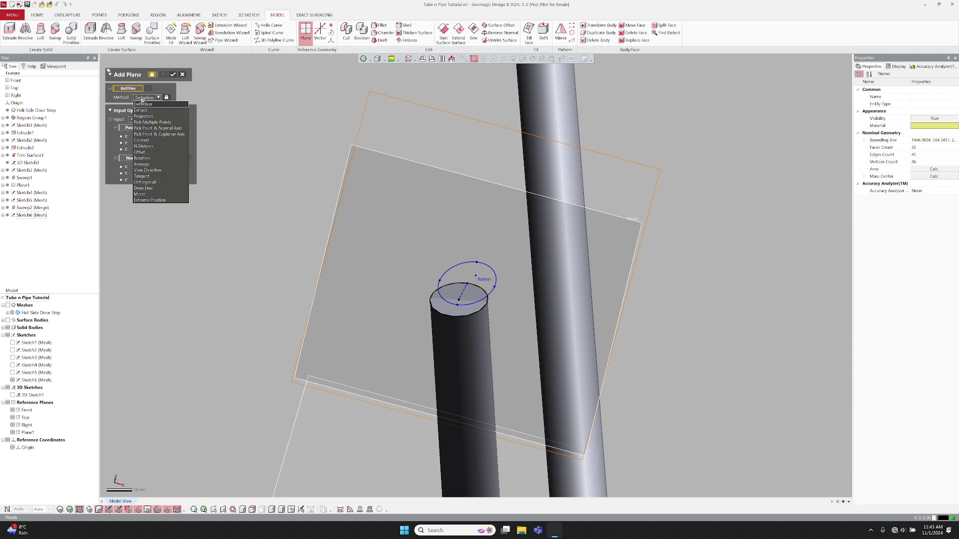
pyautogui.click(147, 160)
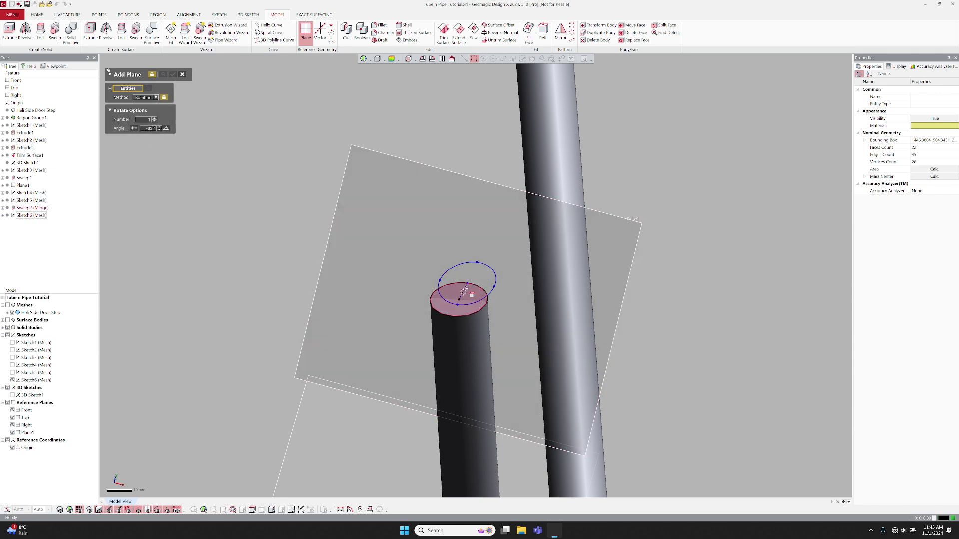
pyautogui.click(465, 290)
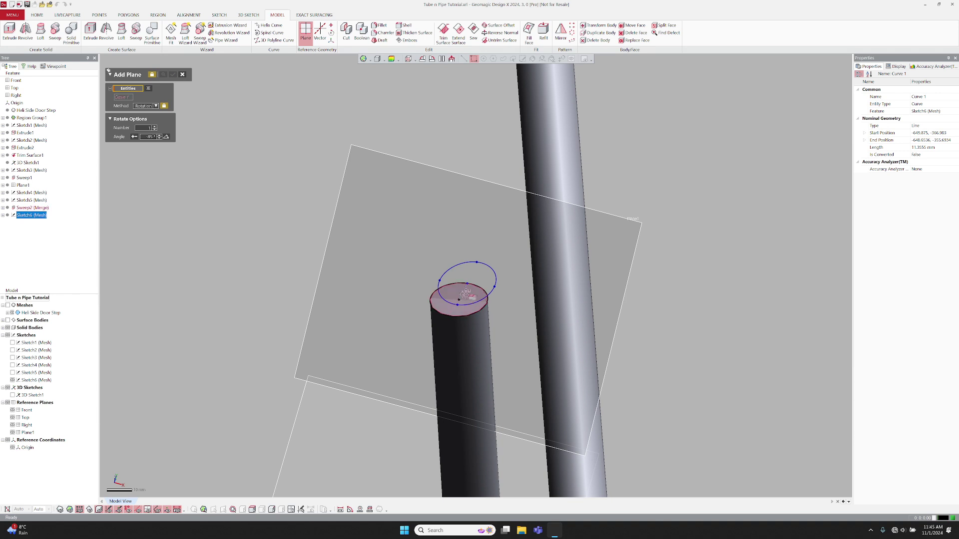
pyautogui.click(464, 293)
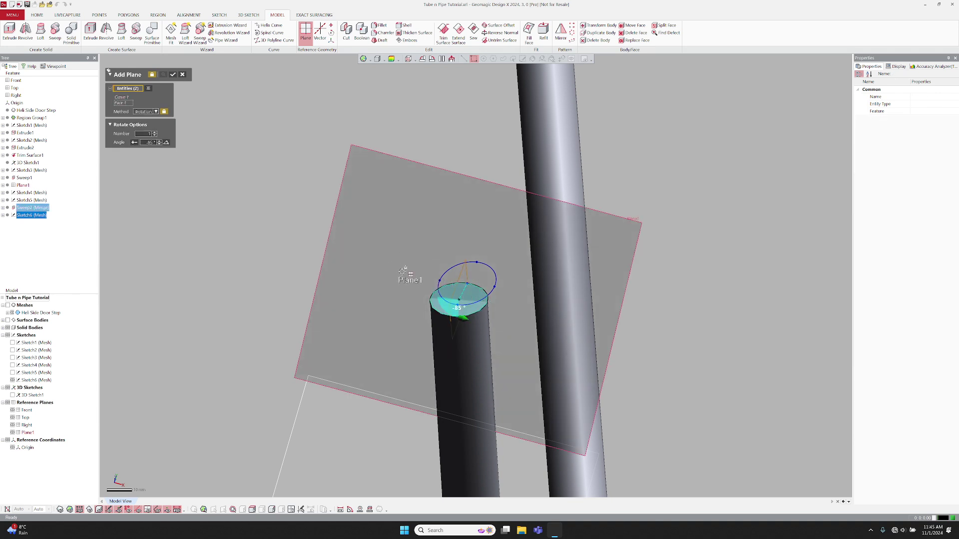
pyautogui.moveTo(402, 268); pyautogui.dragTo(170, 159, button='right')
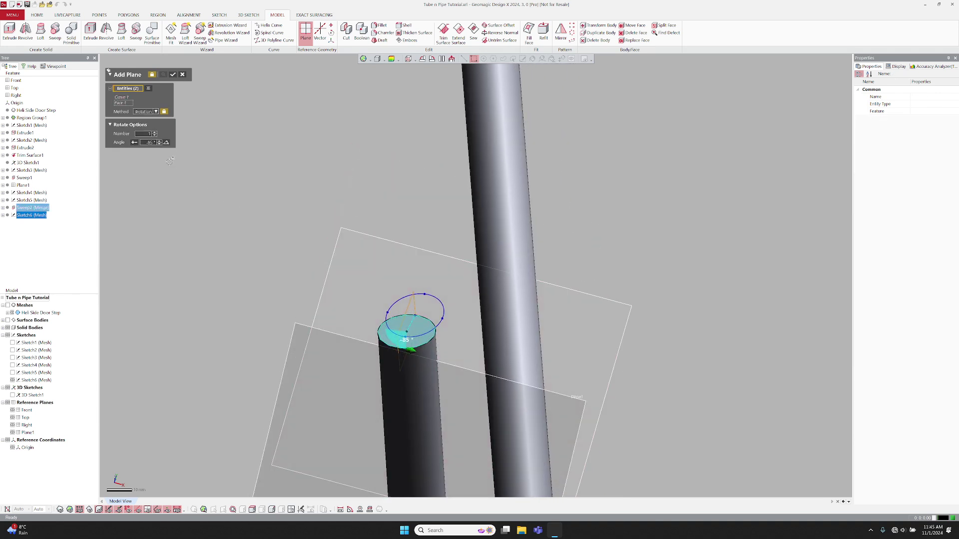
pyautogui.doubleClick(152, 143)
pyautogui.write('90')
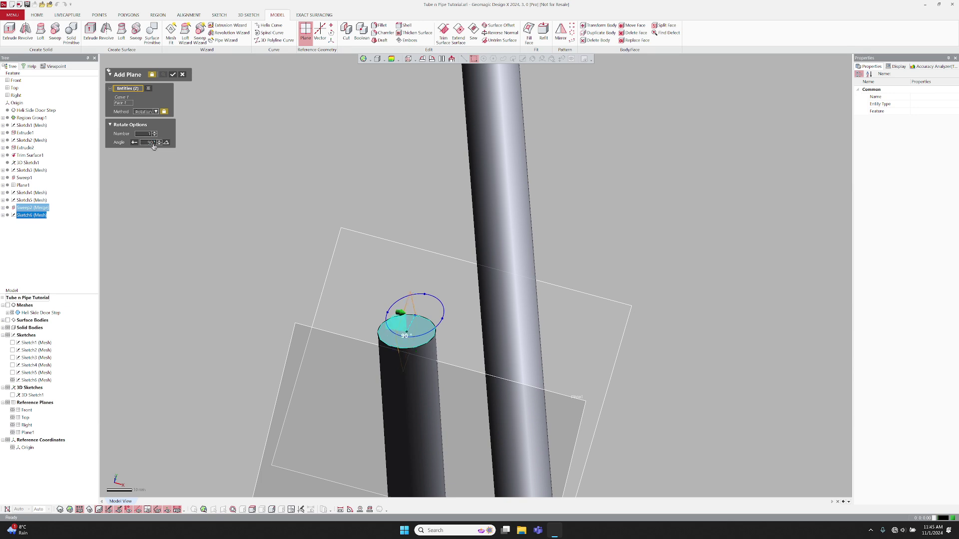
pyautogui.press('Return')
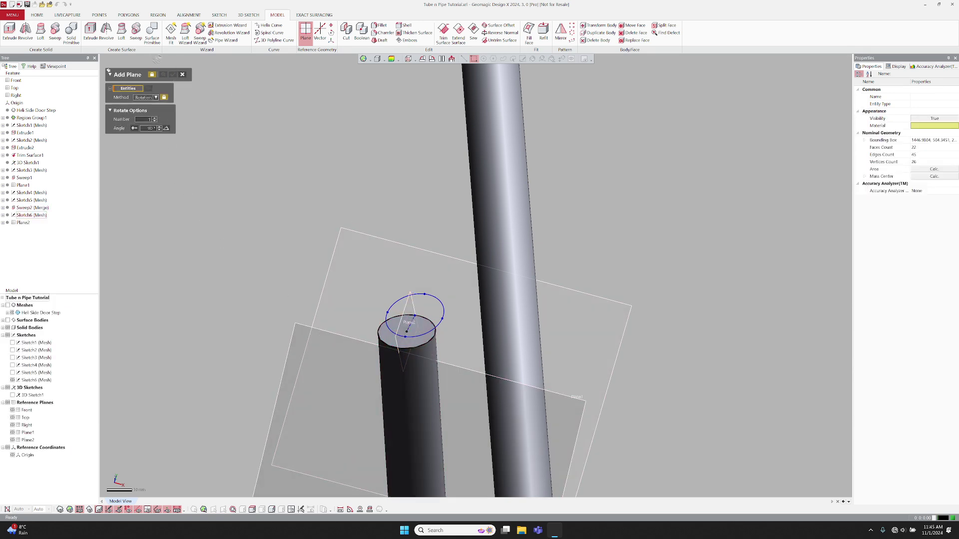
pyautogui.click(180, 75)
# Select Plane2 and the pipe-end face and start a mesh sketch on Plane2
pyautogui.click(416, 336)
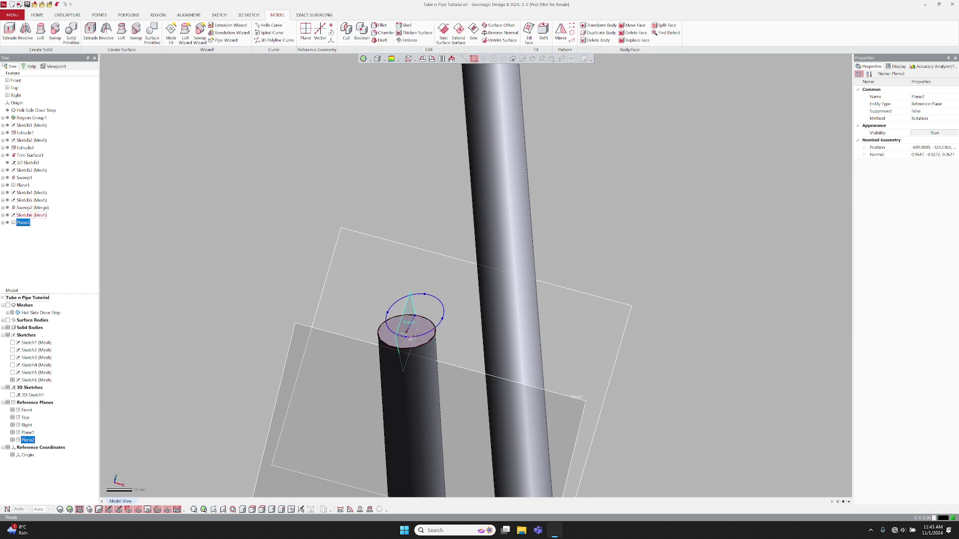
pyautogui.click(387, 344)
pyautogui.rightClick(409, 303)
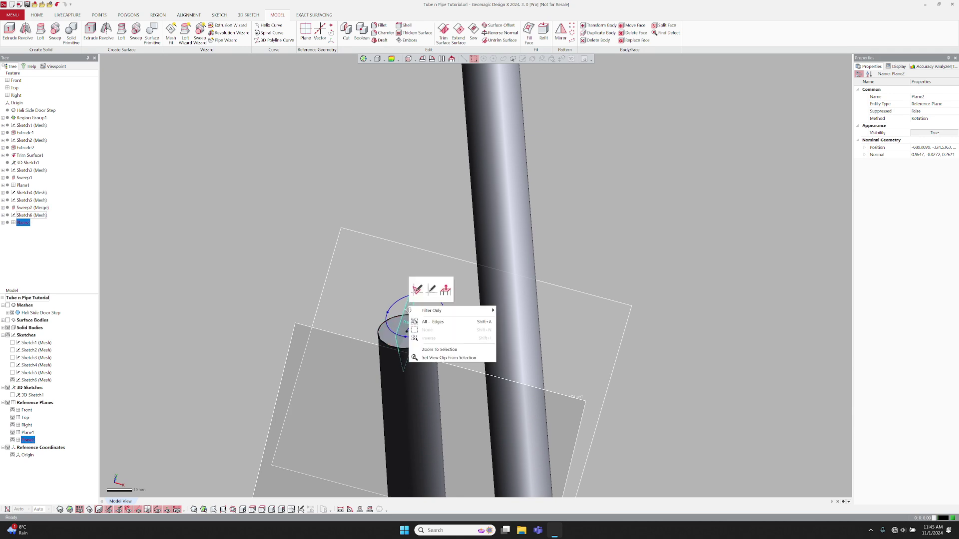
pyautogui.click(417, 290)
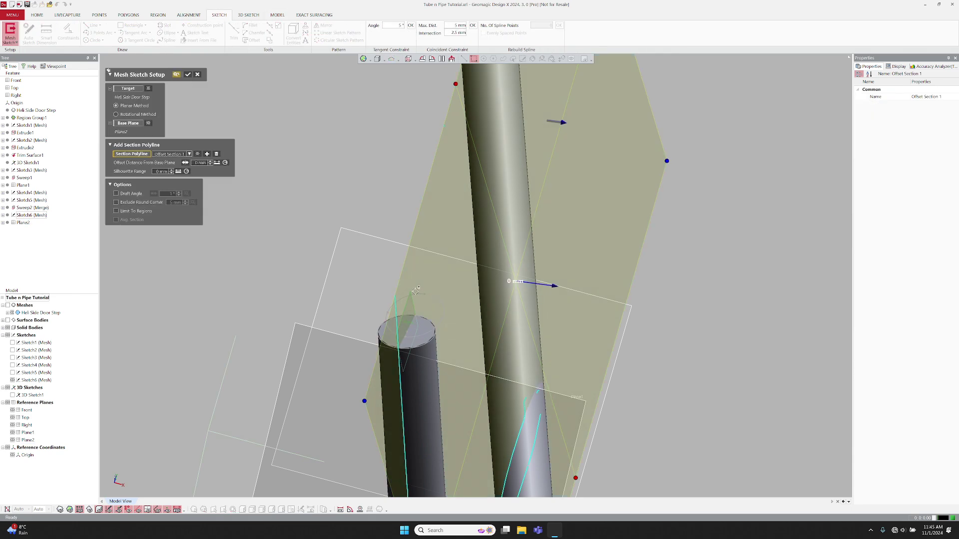
# Accept the Plane2 section as Sketch7 (Mesh), hide the scan, and inspect the pipe end
pyautogui.moveTo(449, 299)
pyautogui.mouseDown(button='middle')
pyautogui.moveTo(306, 354)
pyautogui.moveTo(465, 284)
pyautogui.moveTo(415, 295)
pyautogui.moveTo(406, 206)
pyautogui.mouseUp(button='middle')
pyautogui.scroll(3, 416, 294)
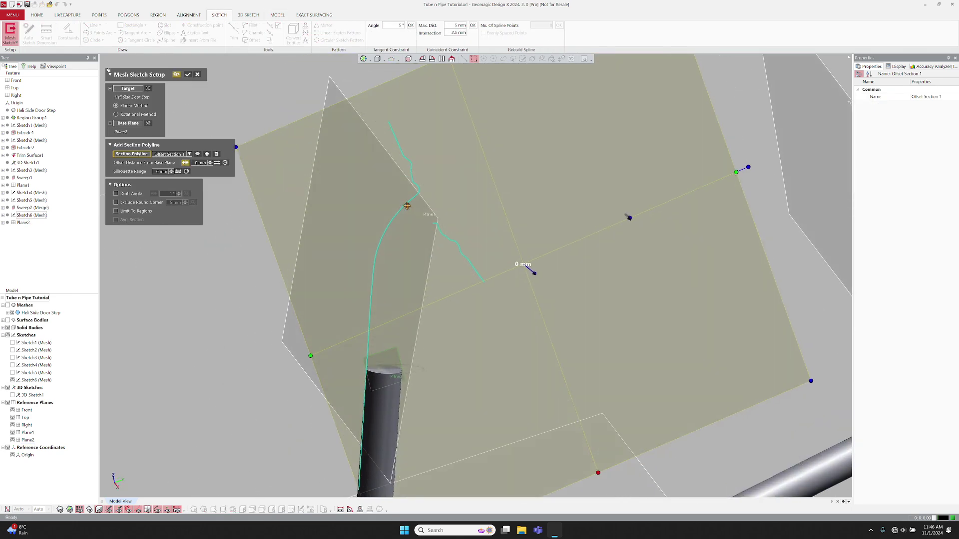
pyautogui.scroll(-3, 372, 285)
pyautogui.moveTo(420, 278); pyautogui.dragTo(650, 350, button='middle')
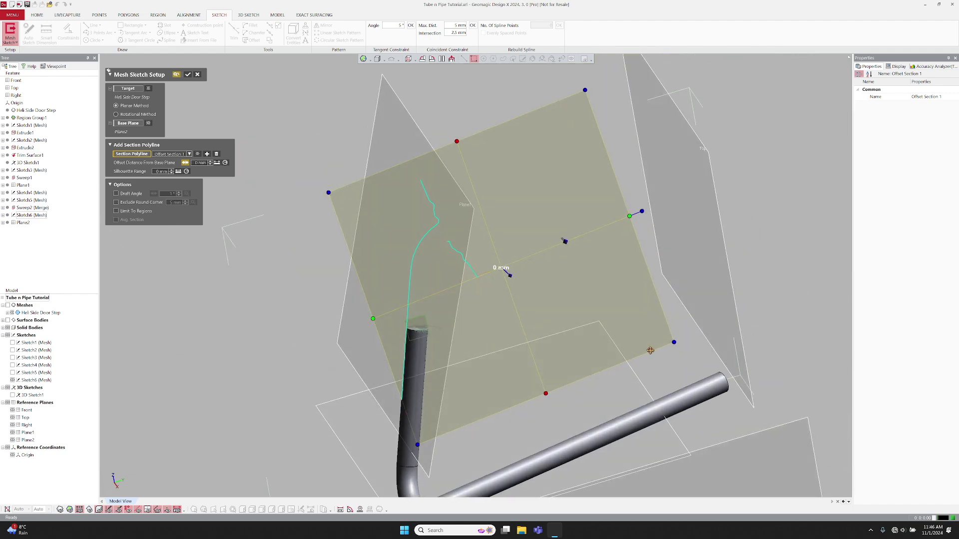
pyautogui.moveTo(650, 225); pyautogui.dragTo(499, 269, button='middle')
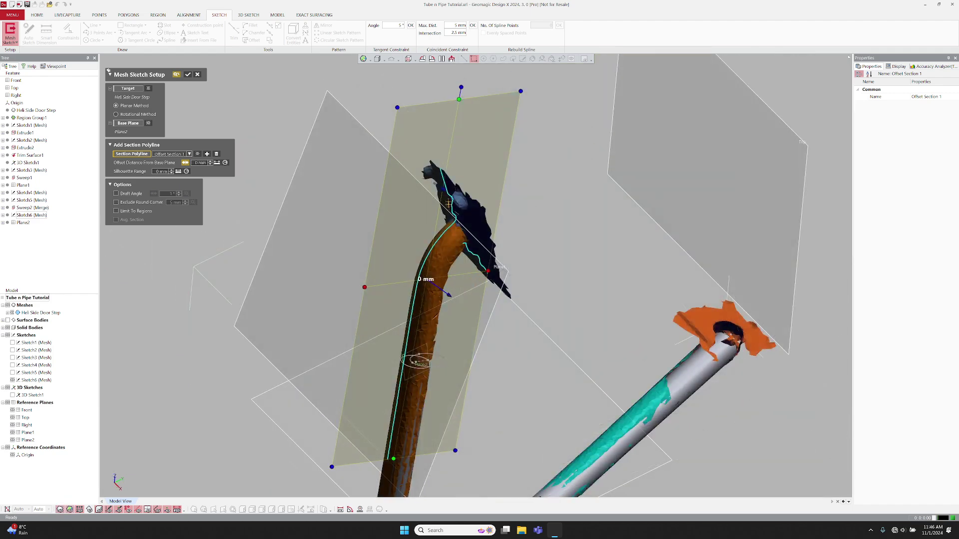
pyautogui.write('40')
pyautogui.press('Return')
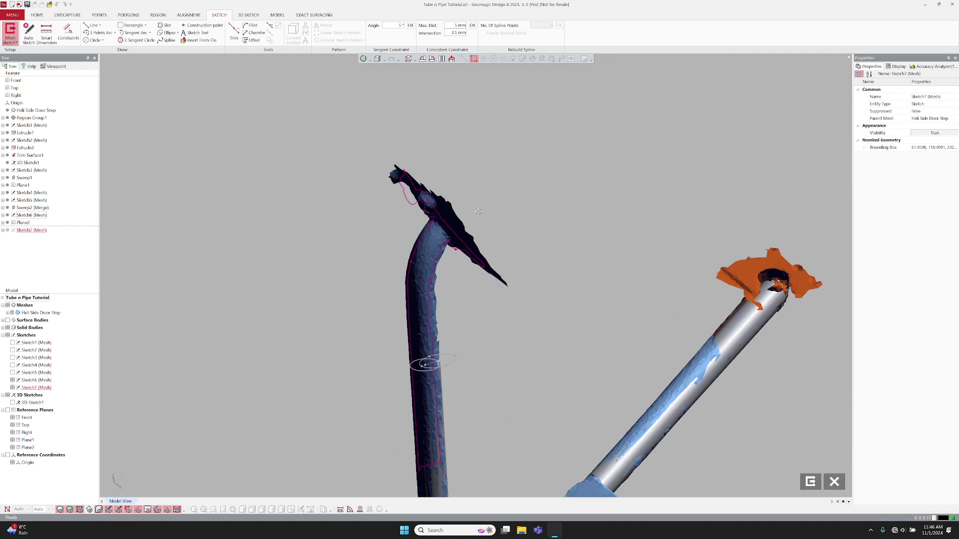
pyautogui.moveTo(477, 211); pyautogui.dragTo(375, 262, button='middle')
pyautogui.scroll(3, 337, 225)
pyautogui.scroll(3, 299, 225)
pyautogui.scroll(2, 225, 225)
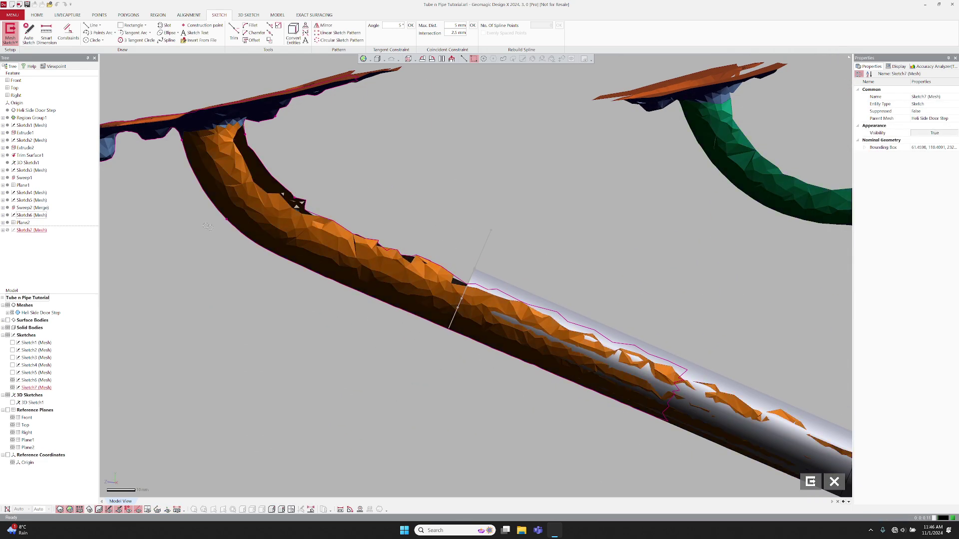
pyautogui.hotkey('ctrl', '1')
pyautogui.moveTo(449, 263); pyautogui.dragTo(421, 289, button='middle')
pyautogui.rightClick(424, 291)
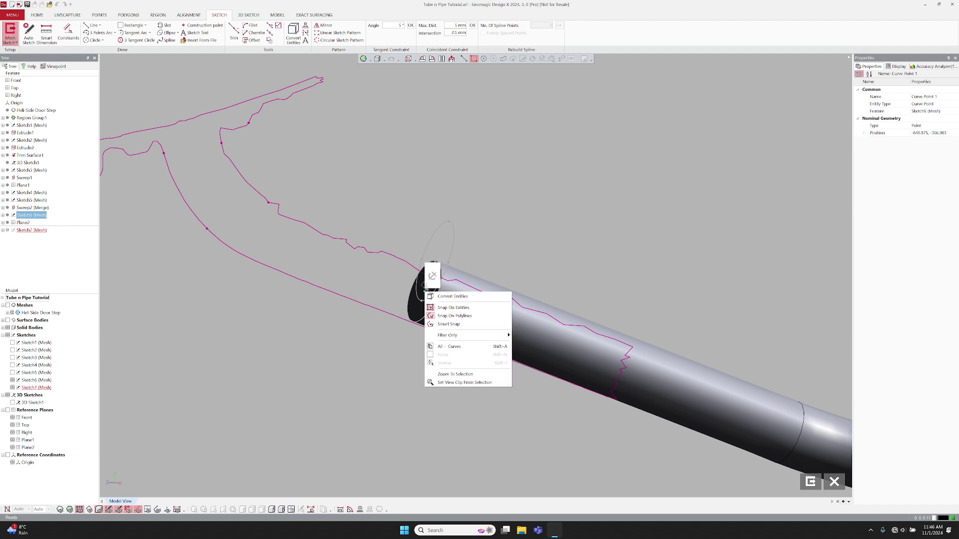
# Draw a straight line starting at the tube's end point
pyautogui.press('Escape')
pyautogui.click(120, 90)
pyautogui.moveTo(300, 187); pyautogui.dragTo(246, 216, button='middle')
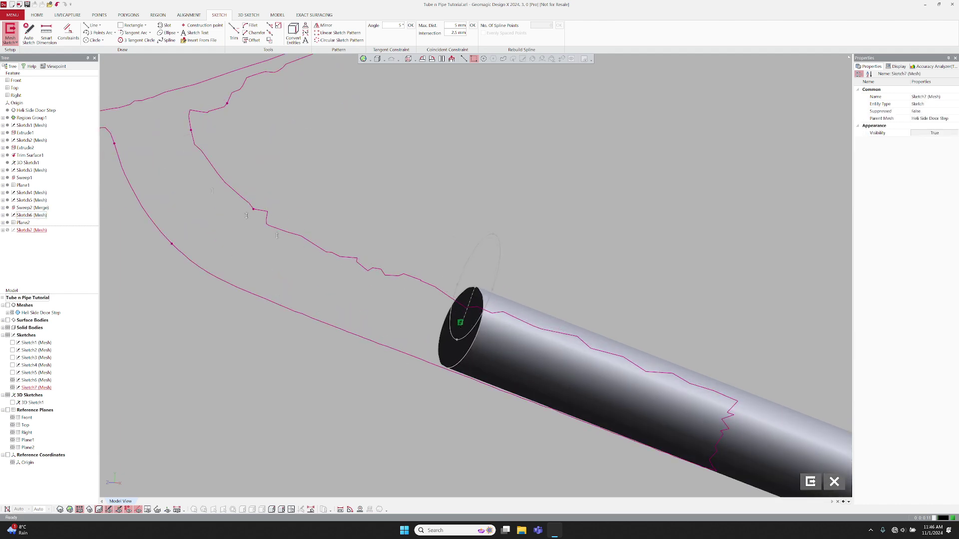
pyautogui.click(88, 26)
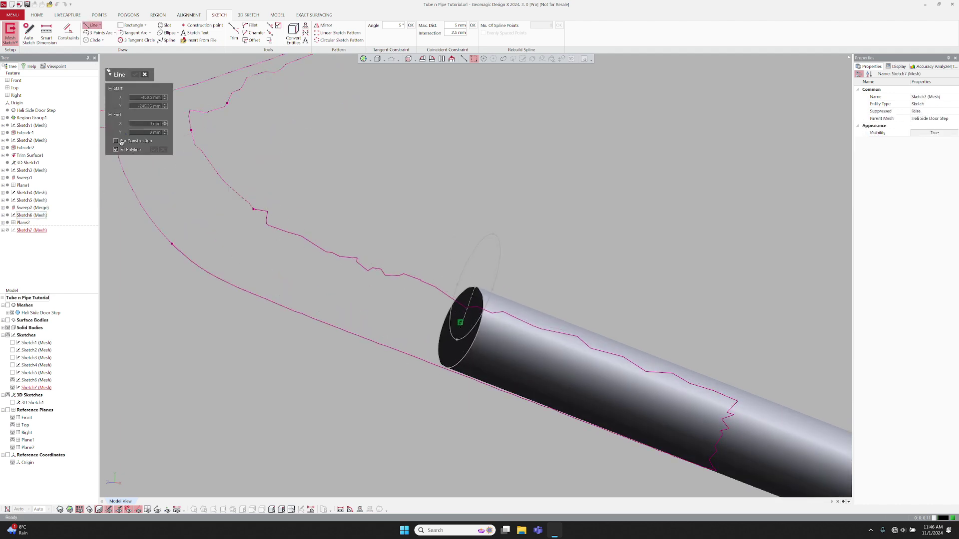
pyautogui.click(461, 327)
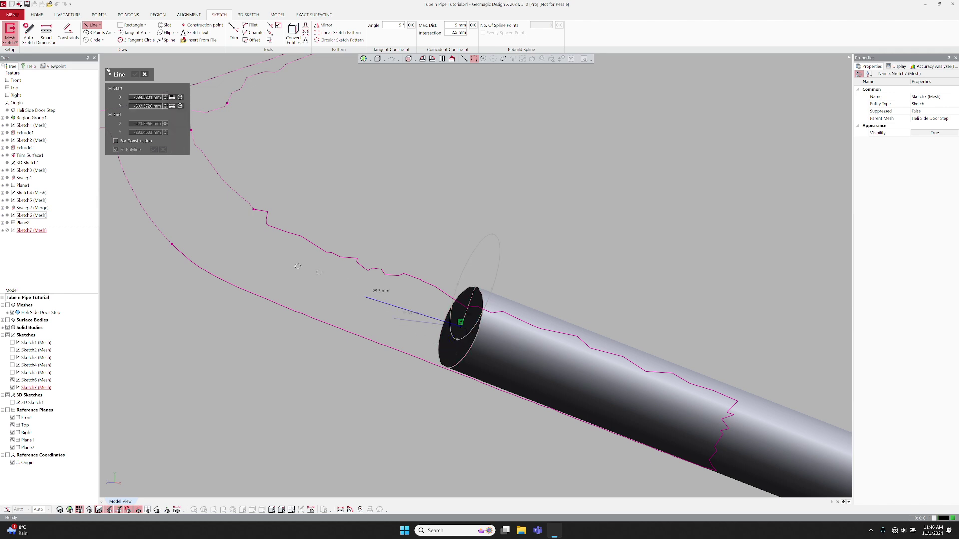
pyautogui.doubleClick(254, 263)
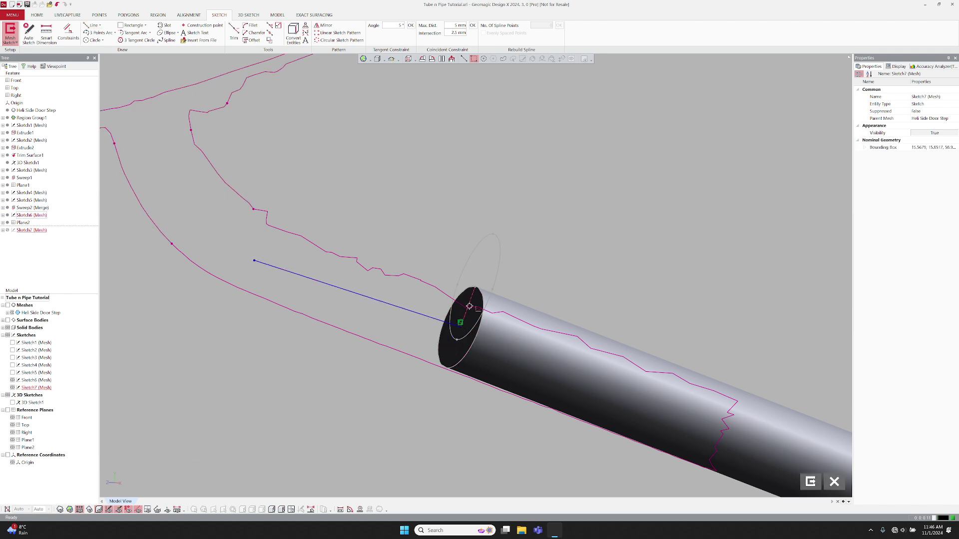
# Attach the line end to the tube end and constrain the line perpendicular
pyautogui.rightClick(469, 306)
pyautogui.click(495, 310)
pyautogui.click(409, 307)
pyautogui.rightClick(408, 311)
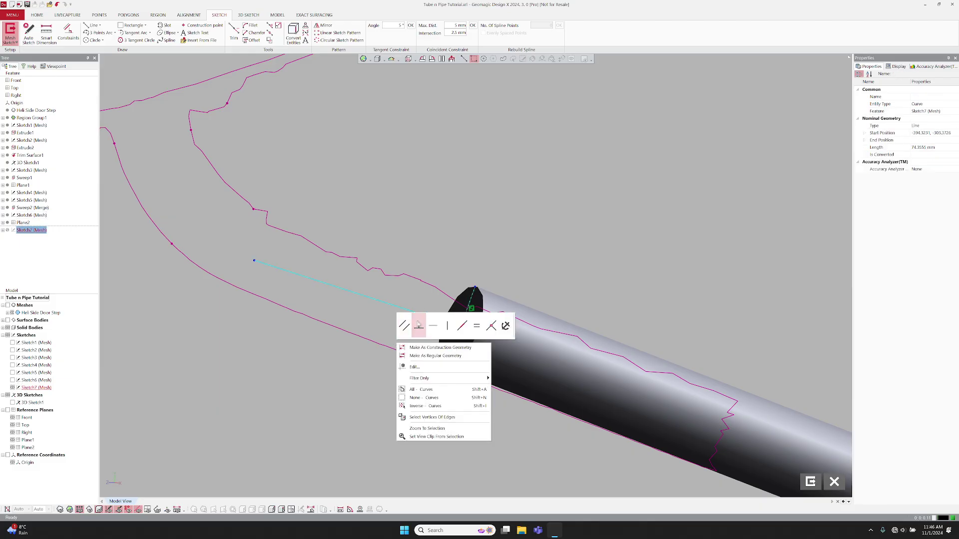
pyautogui.click(419, 326)
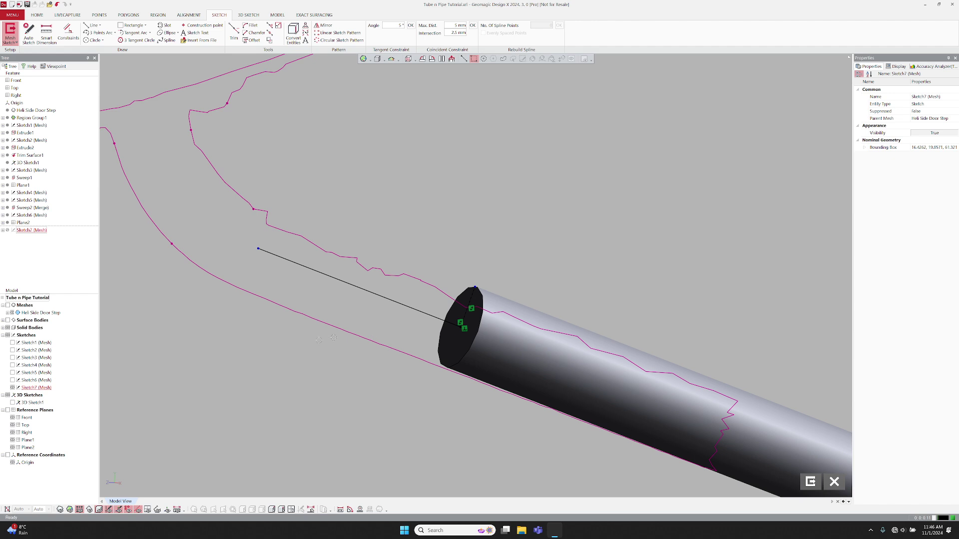
pyautogui.moveTo(431, 239); pyautogui.dragTo(483, 191, button='middle')
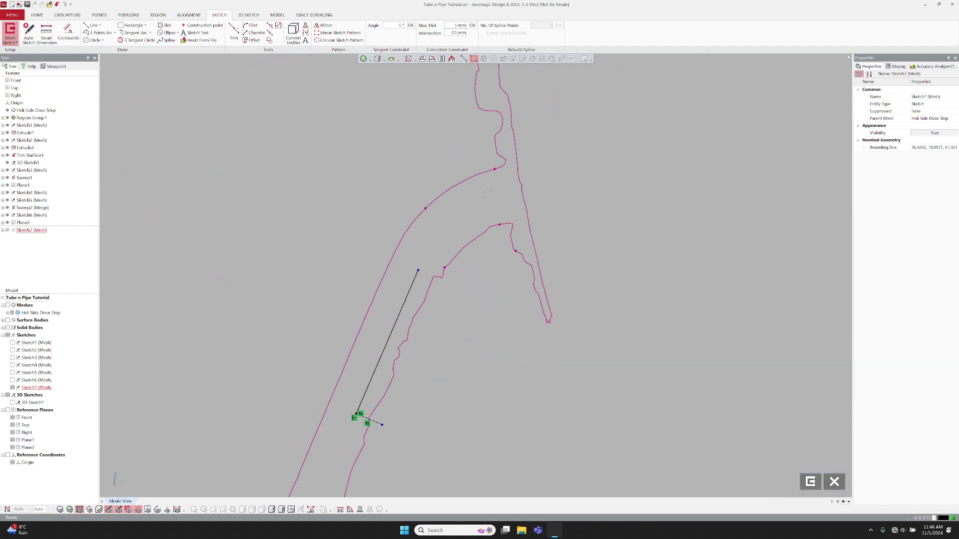
# Continue the line with a tangent arc and offset both curves
pyautogui.click(135, 32)
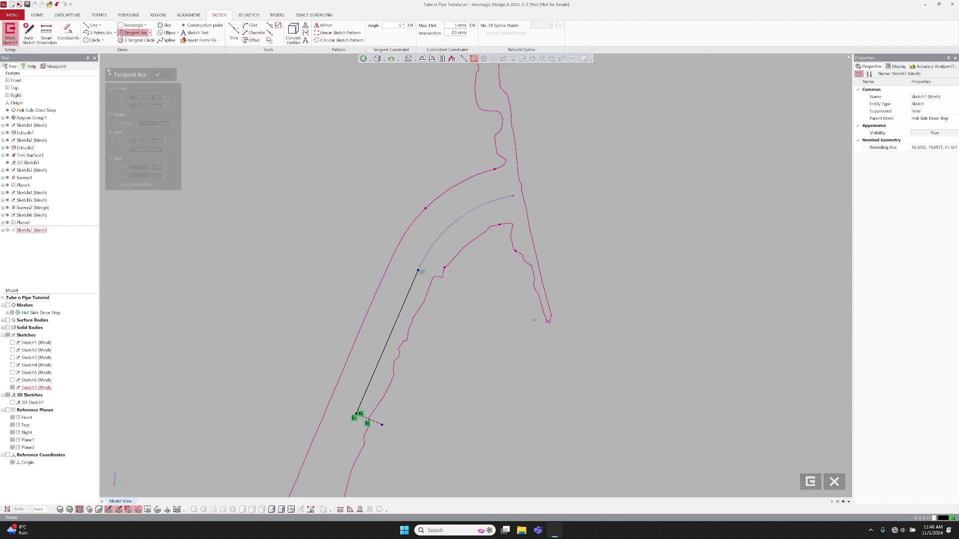
pyautogui.click(251, 39)
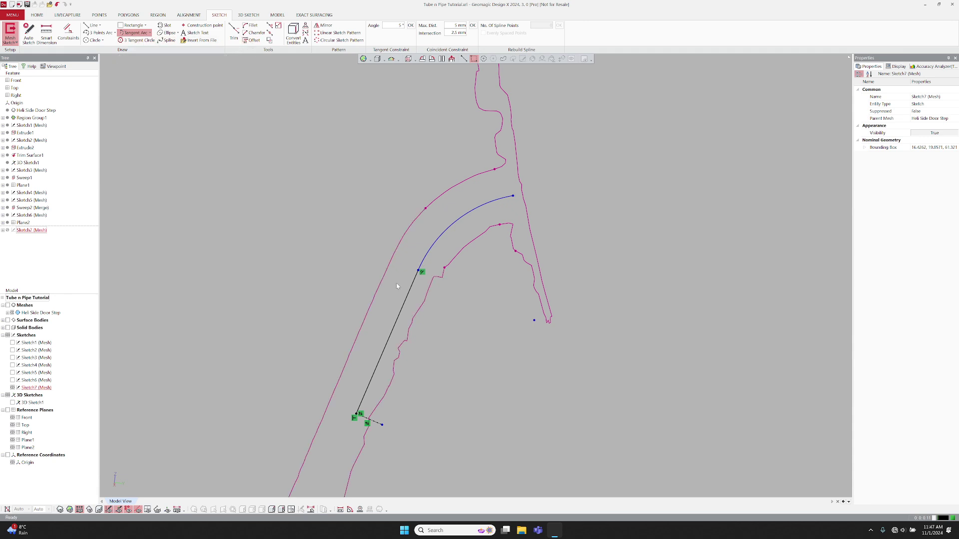
pyautogui.moveTo(438, 279); pyautogui.dragTo(438, 281)
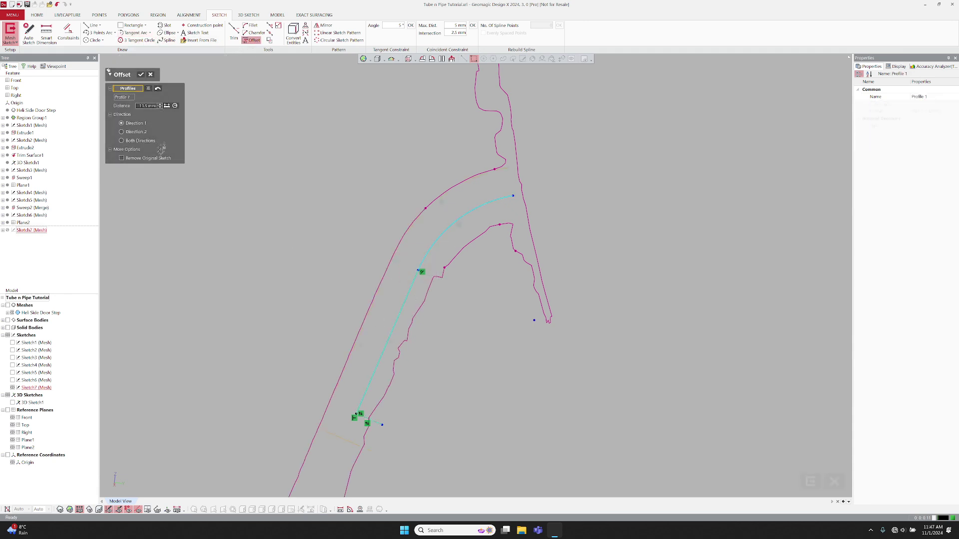
pyautogui.press('Return')
pyautogui.rightClick(403, 257)
pyautogui.click(420, 280)
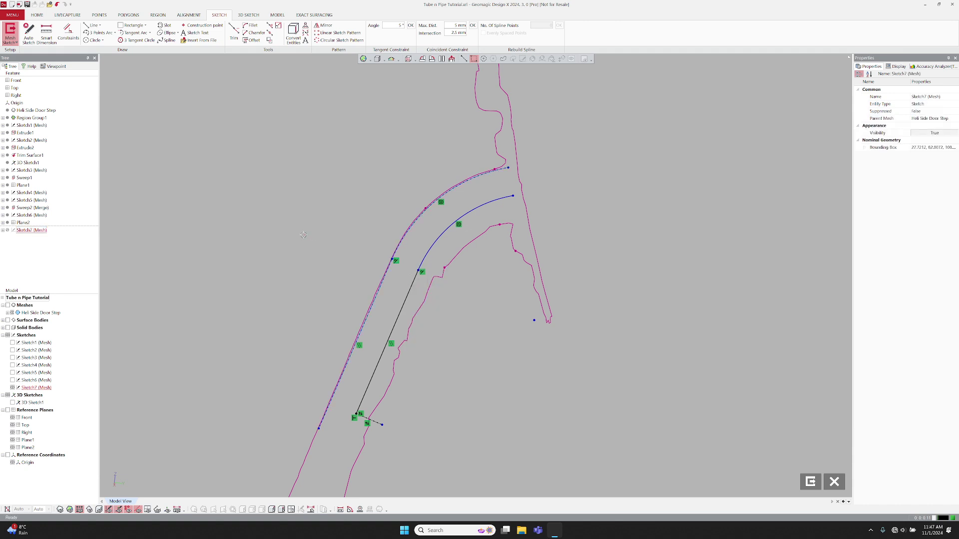
# Dimension the 11.5 mm spacing between the line and its offset
pyautogui.click(46, 34)
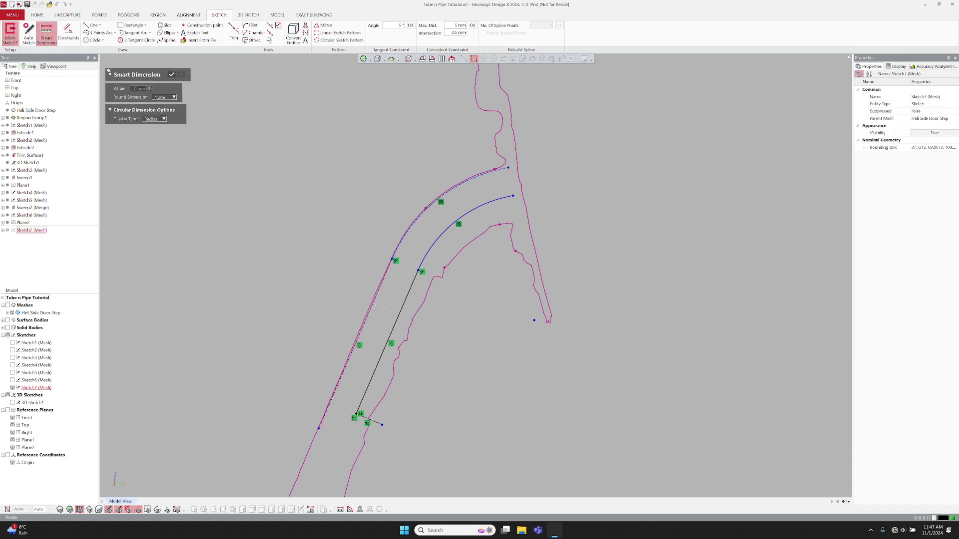
pyautogui.click(394, 314)
pyautogui.click(373, 299)
pyautogui.click(364, 274)
pyautogui.press('Escape')
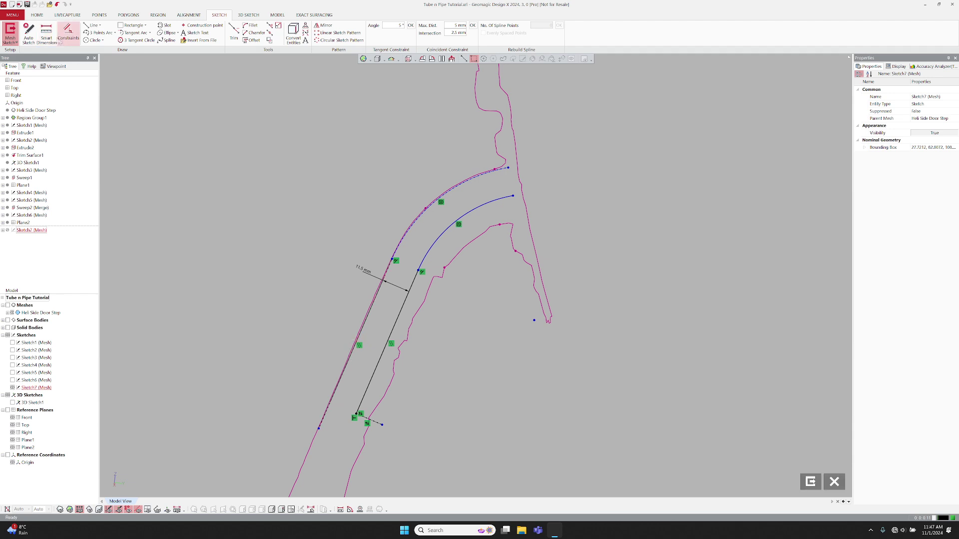
# Dimension the outer arc radius to 50 mm
pyautogui.click(47, 34)
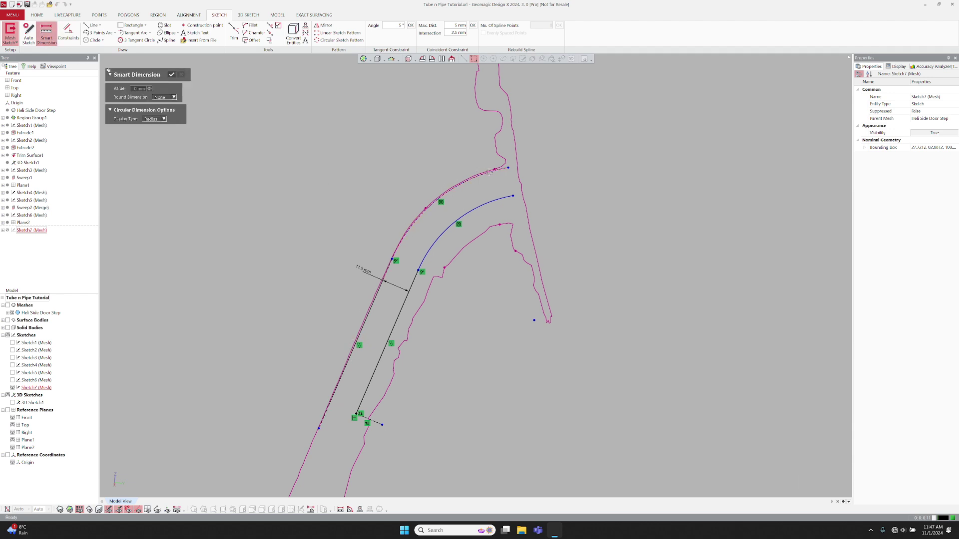
pyautogui.click(480, 178)
pyautogui.press('Escape')
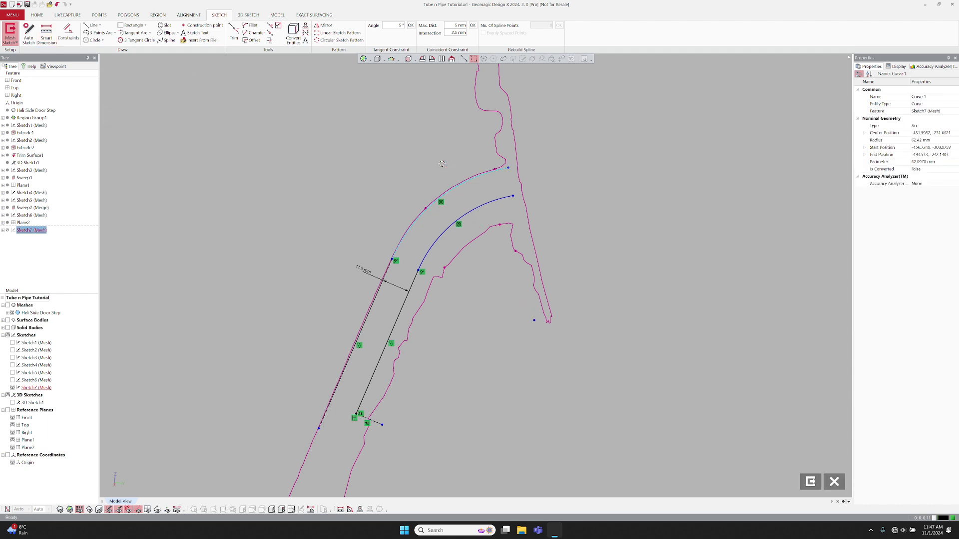
pyautogui.click(135, 33)
pyautogui.click(47, 34)
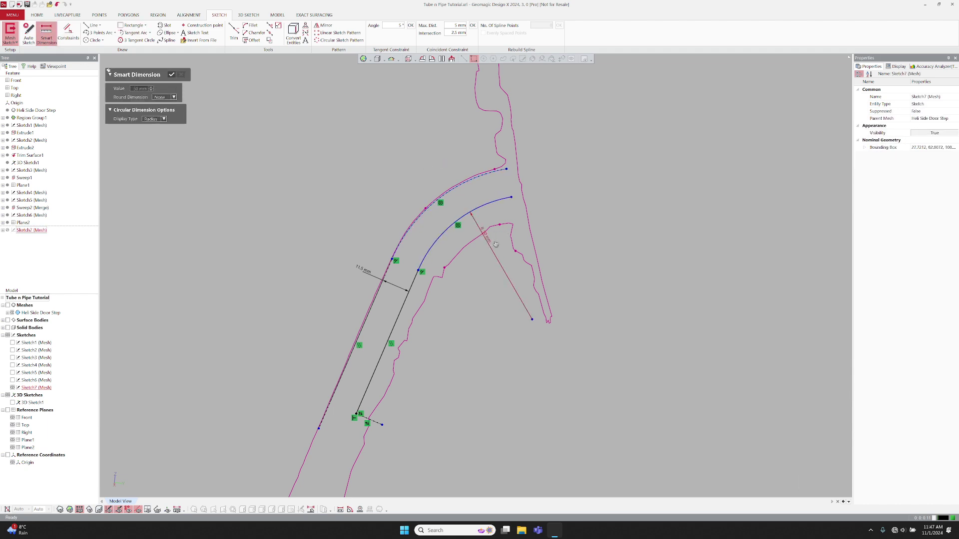
pyautogui.press('Escape')
pyautogui.click(474, 186)
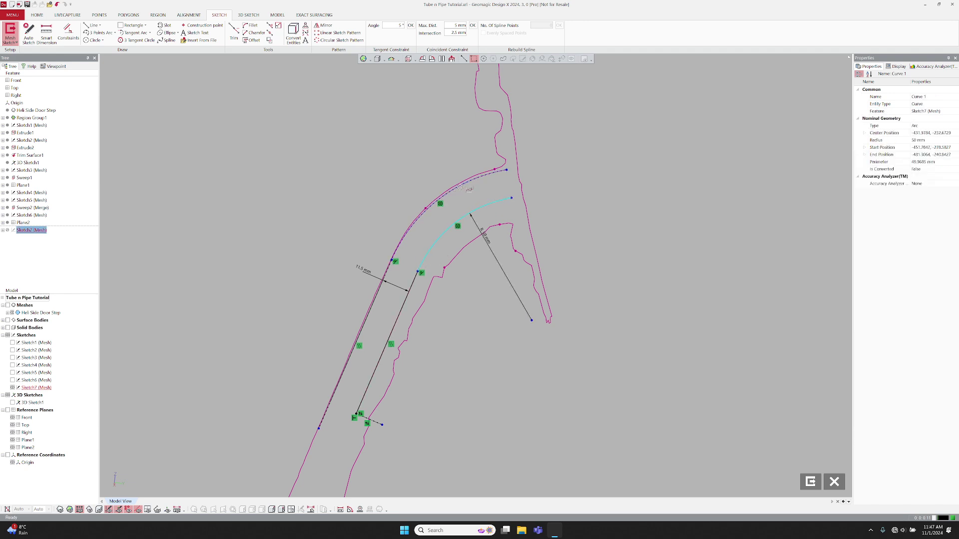
pyautogui.moveTo(475, 188); pyautogui.dragTo(528, 223, button='right')
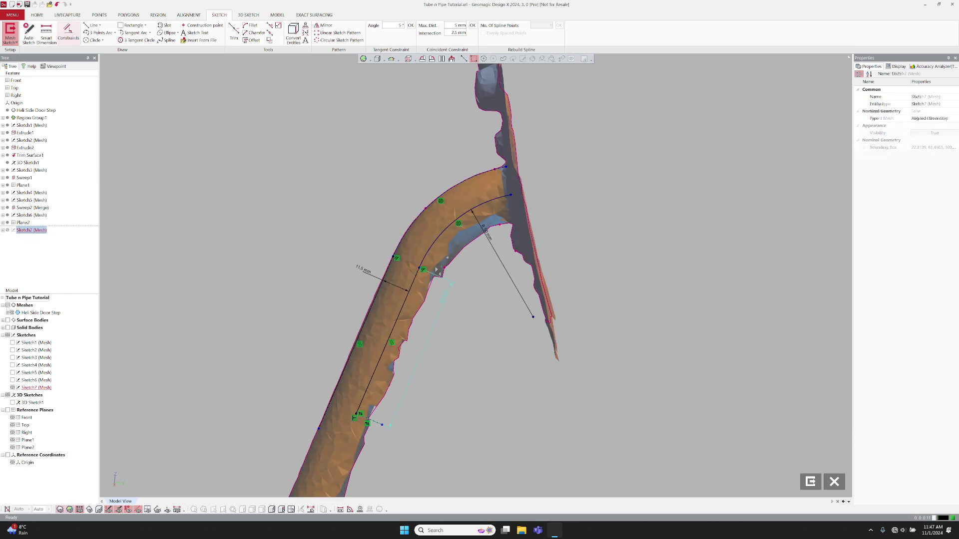
pyautogui.scroll(5, 528, 223)
pyautogui.scroll(3, 526, 210)
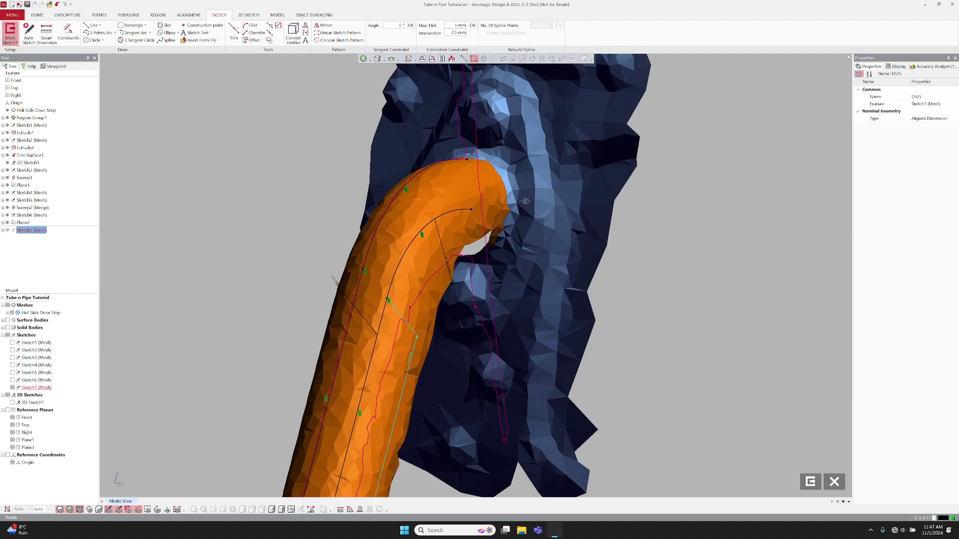
# Draw a straight line along the base plate
pyautogui.moveTo(519, 234); pyautogui.dragTo(525, 269, button='right')
pyautogui.press('l')
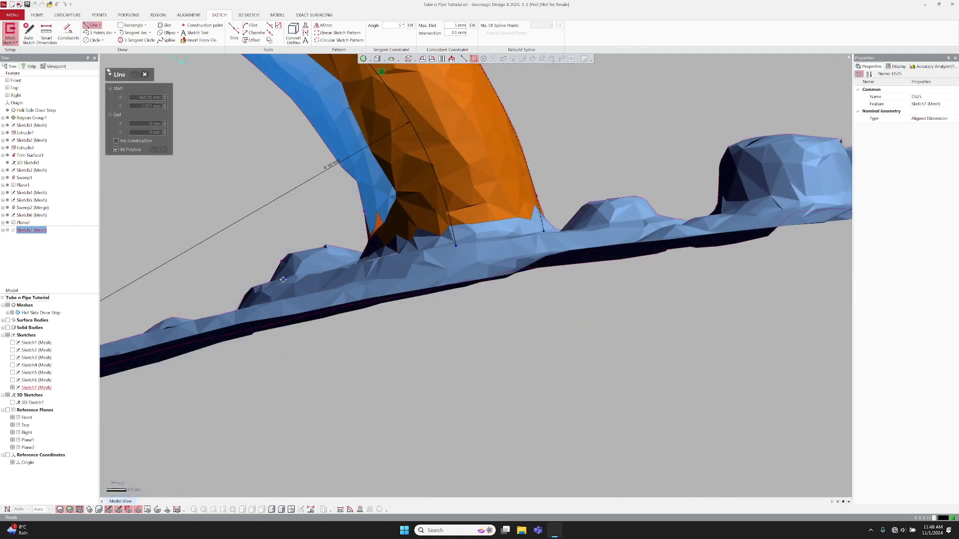
pyautogui.click(285, 279)
pyautogui.doubleClick(628, 222)
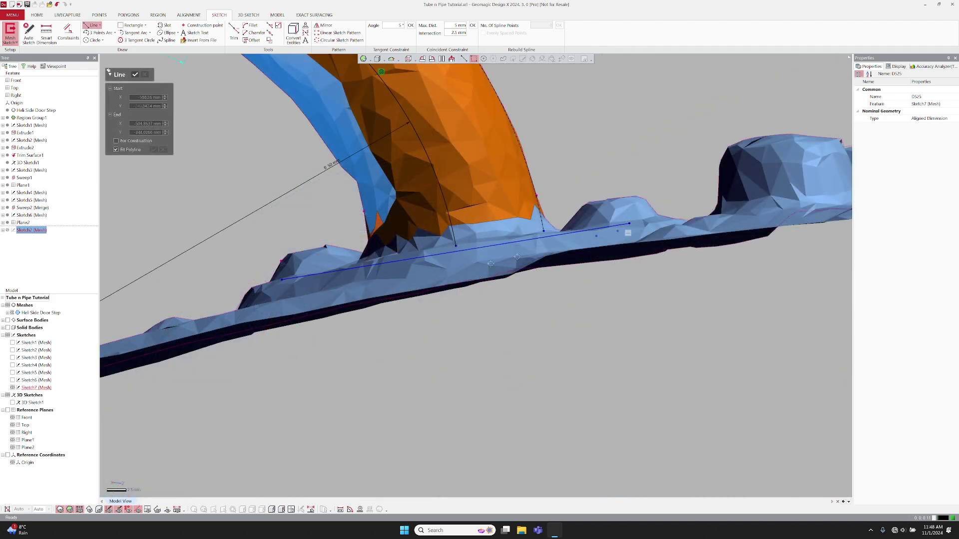
# Constrain the arc's end point onto the base line
pyautogui.click(434, 225)
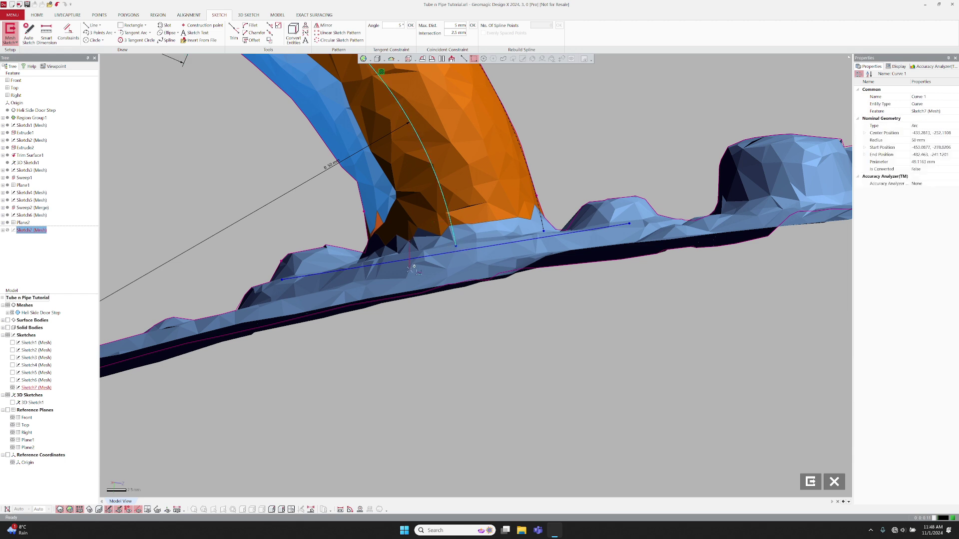
pyautogui.keyDown('shift'); pyautogui.click(420, 240); pyautogui.keyUp('shift')
pyautogui.rightClick(419, 244)
pyautogui.press('Escape')
pyautogui.click(438, 286)
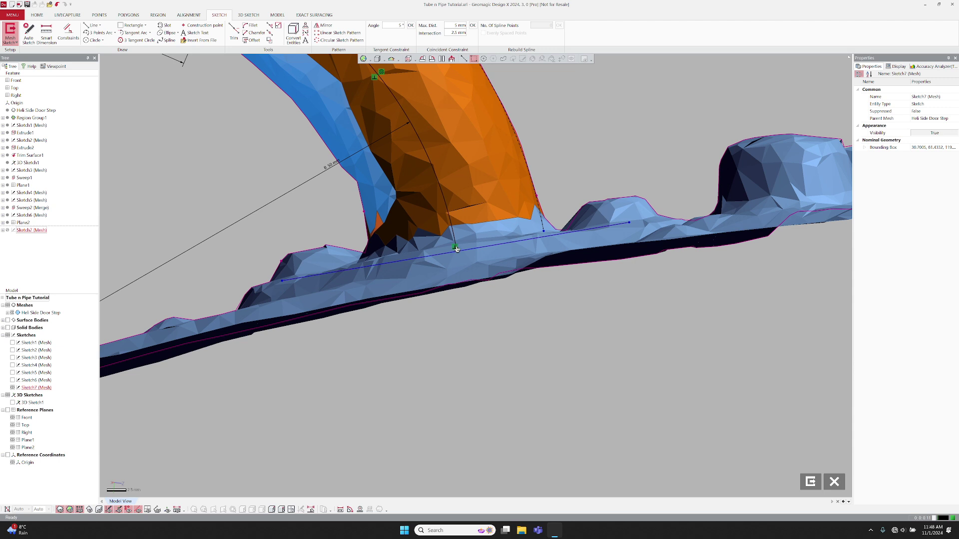
pyautogui.click(455, 250)
pyautogui.click(449, 259)
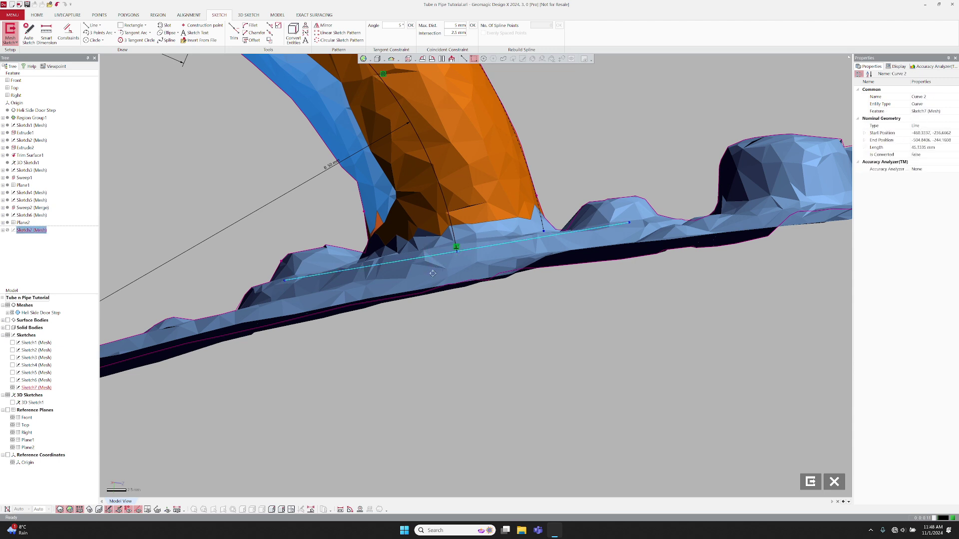
pyautogui.rightClick(449, 259)
pyautogui.click(484, 258)
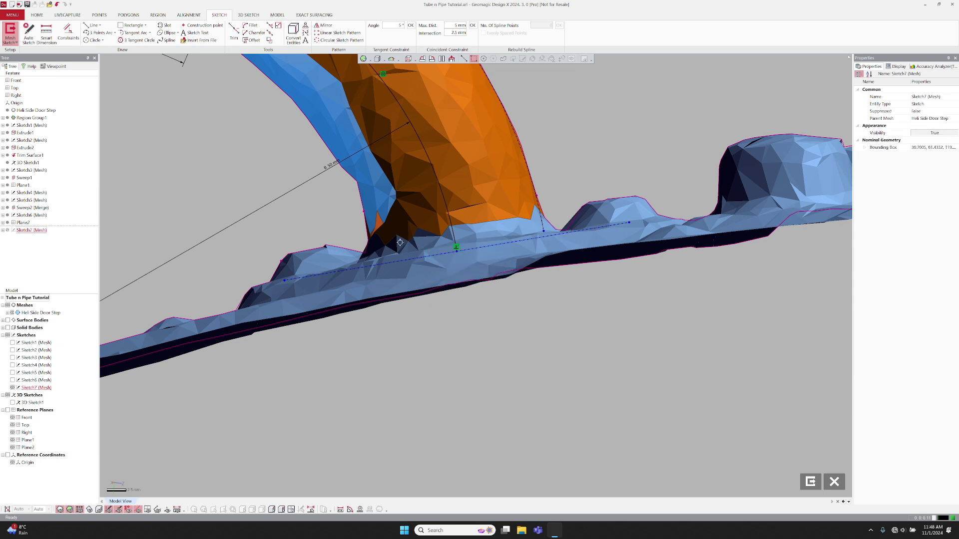
pyautogui.scroll(-3, 394, 262)
pyautogui.scroll(2, 394, 262)
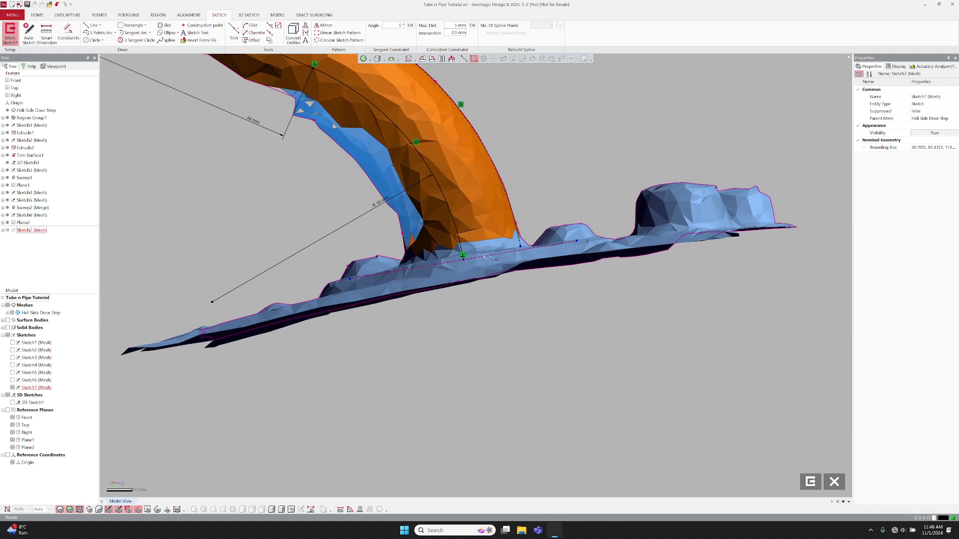
# Add a constraint to the base line and exit Sketch7
pyautogui.click(488, 256)
pyautogui.rightClick(394, 254)
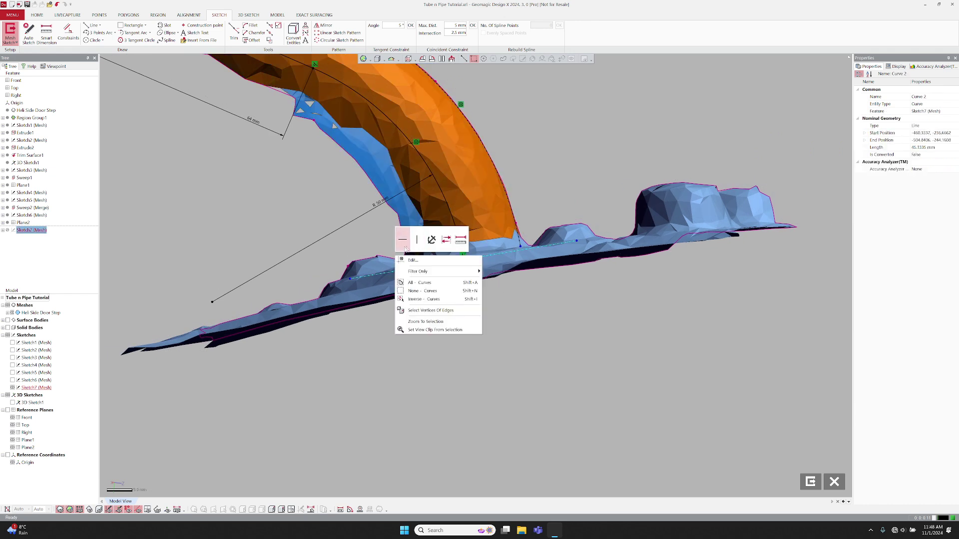
pyautogui.click(433, 257)
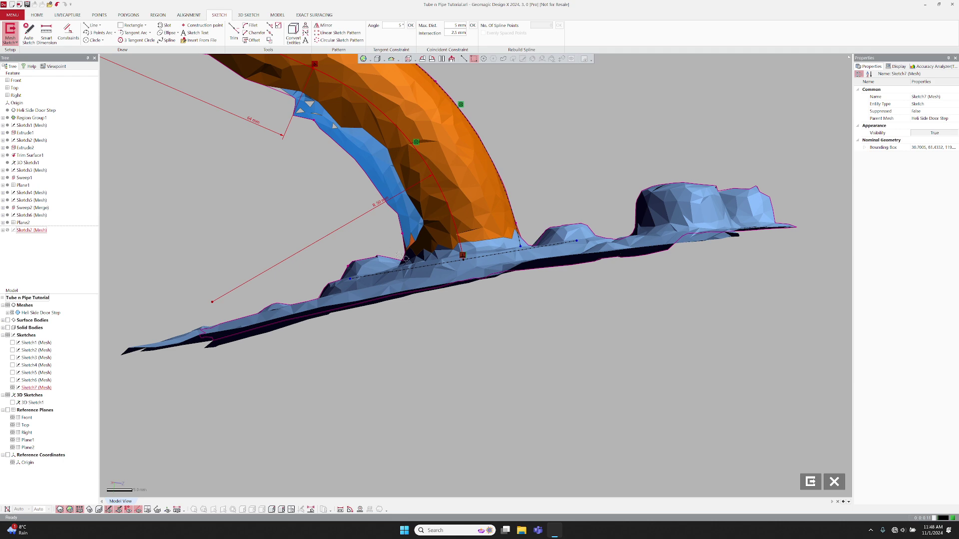
pyautogui.moveTo(407, 259); pyautogui.dragTo(361, 296, button='middle')
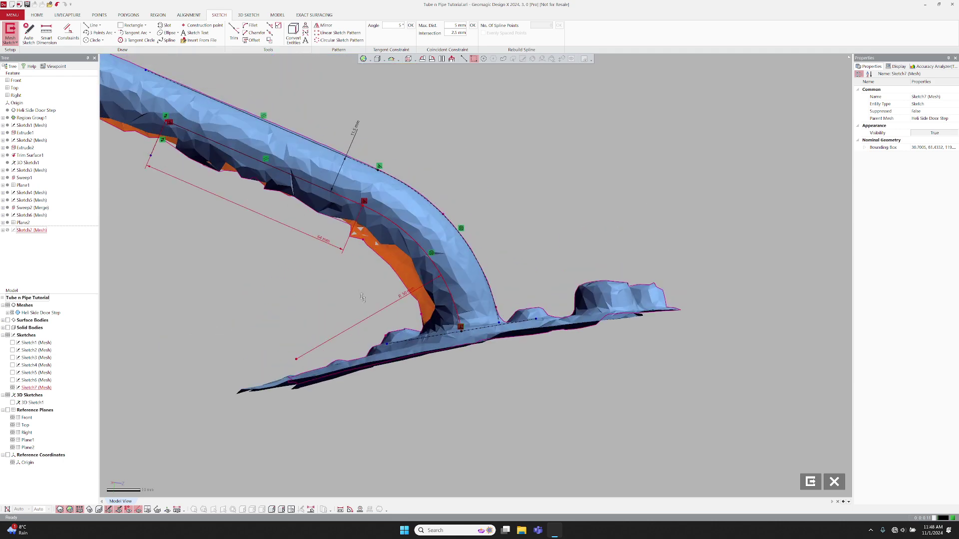
pyautogui.click(811, 482)
pyautogui.moveTo(449, 263); pyautogui.dragTo(562, 309, button='middle')
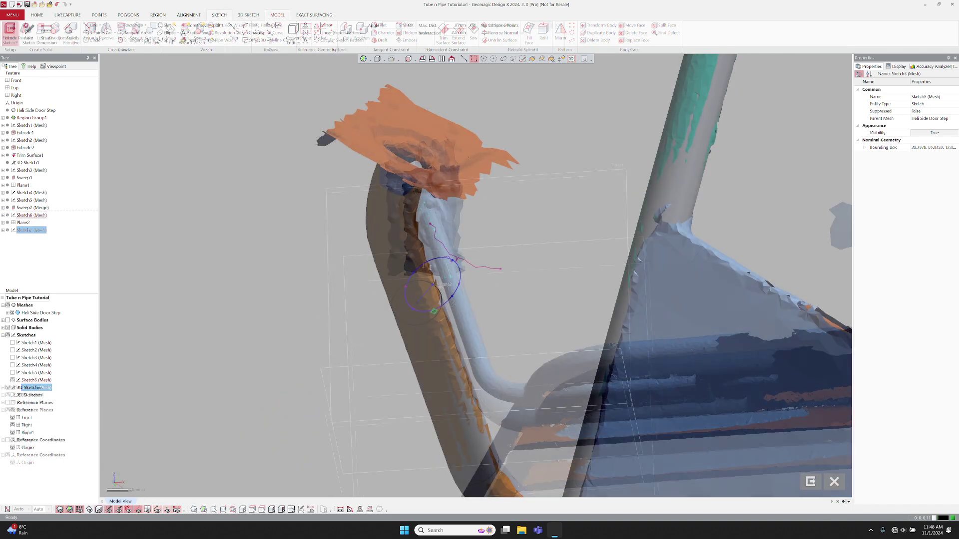
# Make the sketch circle construction geometry and exit the sketch
pyautogui.rightClick(469, 252)
pyautogui.click(494, 270)
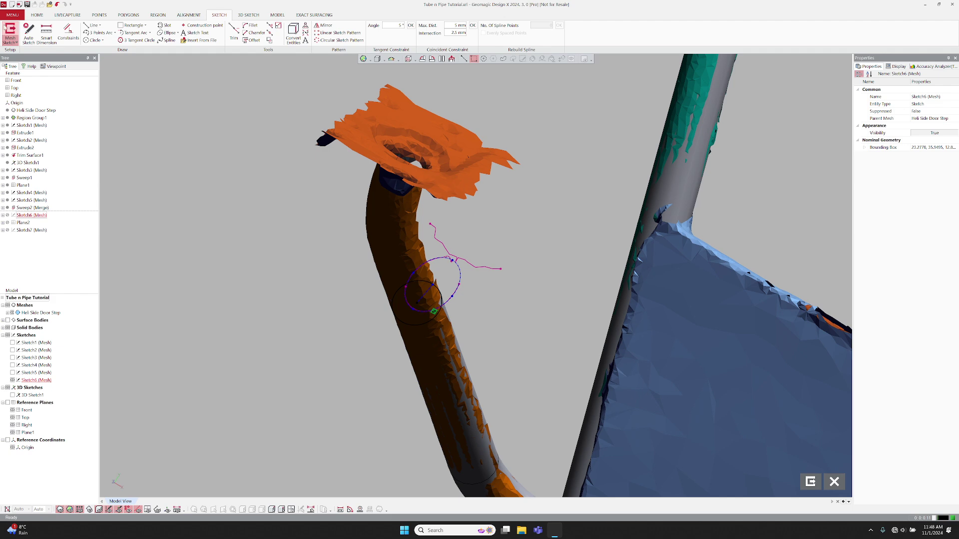
pyautogui.click(811, 481)
pyautogui.scroll(5, 420, 300)
pyautogui.scroll(4, 420, 300)
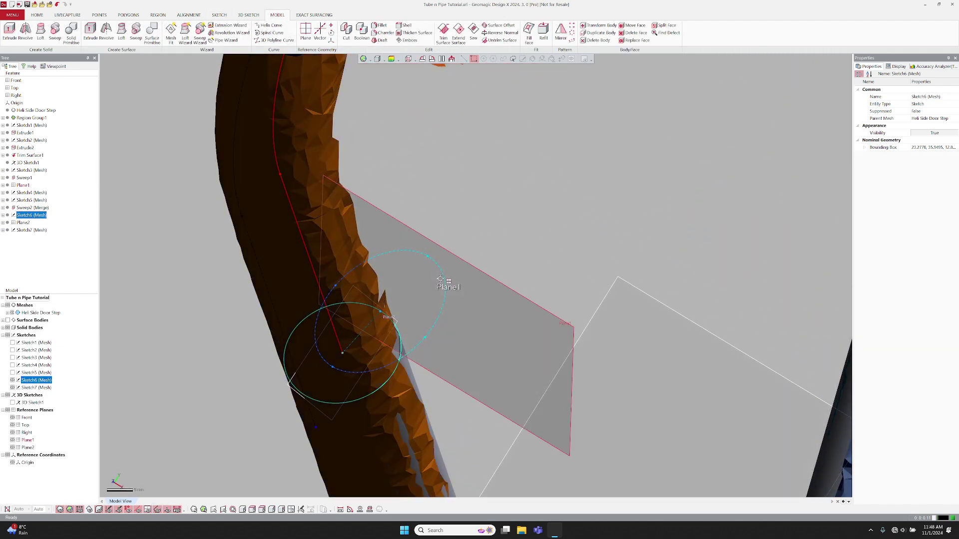
pyautogui.click(443, 281)
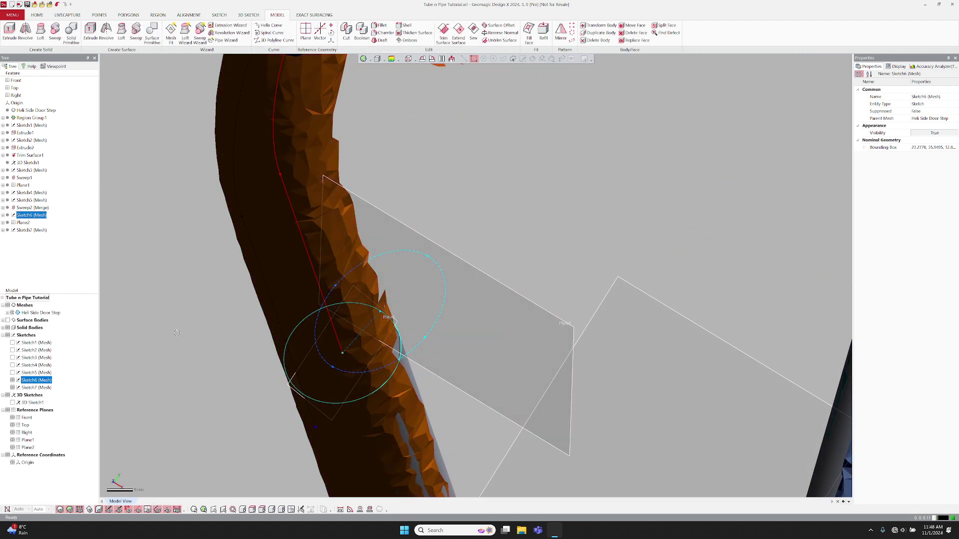
pyautogui.click(176, 332)
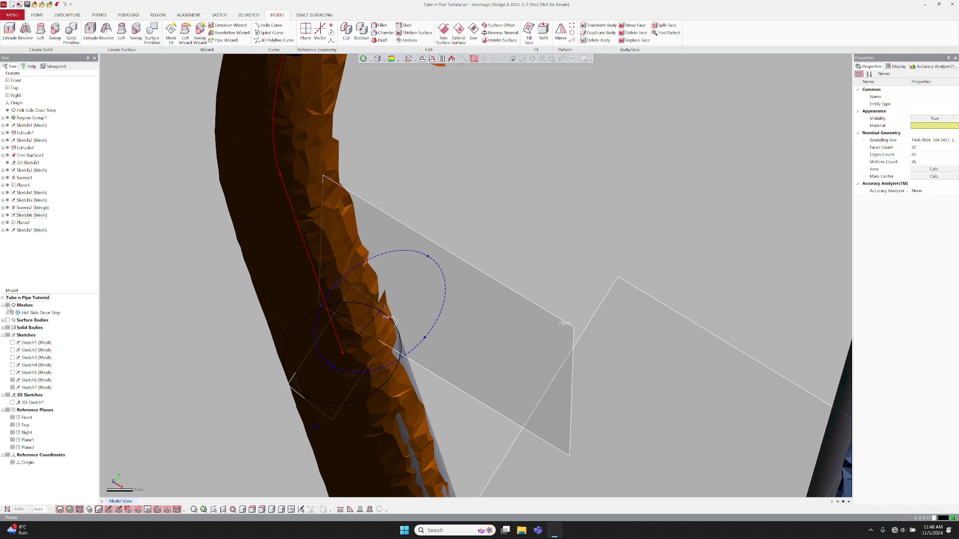
# Hide the scanned mesh and orbit to view the profile and path
pyautogui.hotkey('ctrl', '2')
pyautogui.click(296, 392)
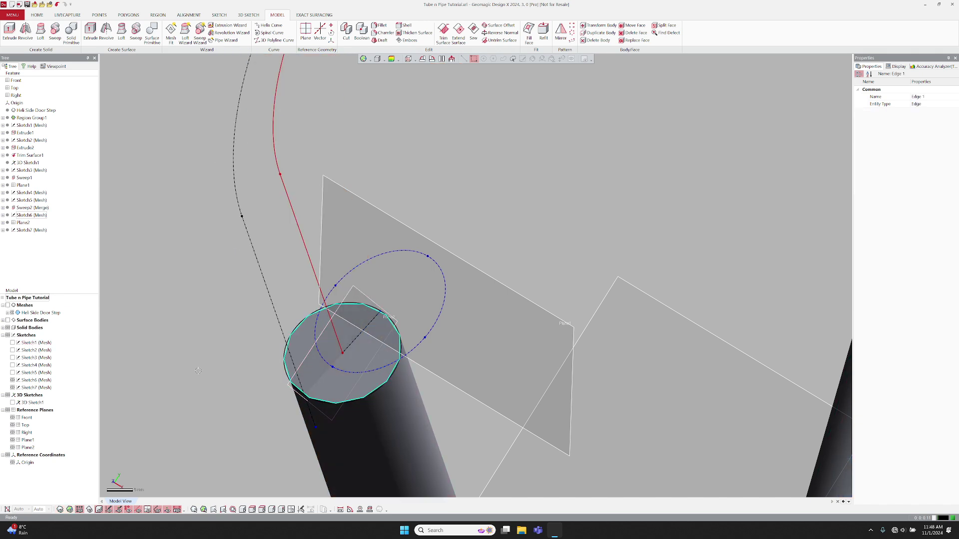
pyautogui.click(566, 324)
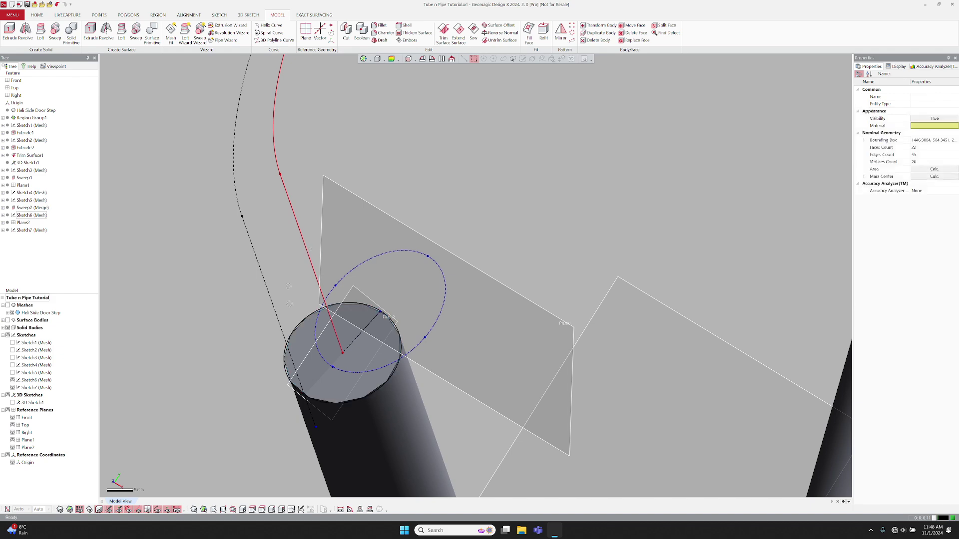
pyautogui.moveTo(565, 324)
pyautogui.mouseDown(button='middle')
pyautogui.moveTo(440, 241)
pyautogui.moveTo(333, 240)
pyautogui.mouseUp(button='middle')
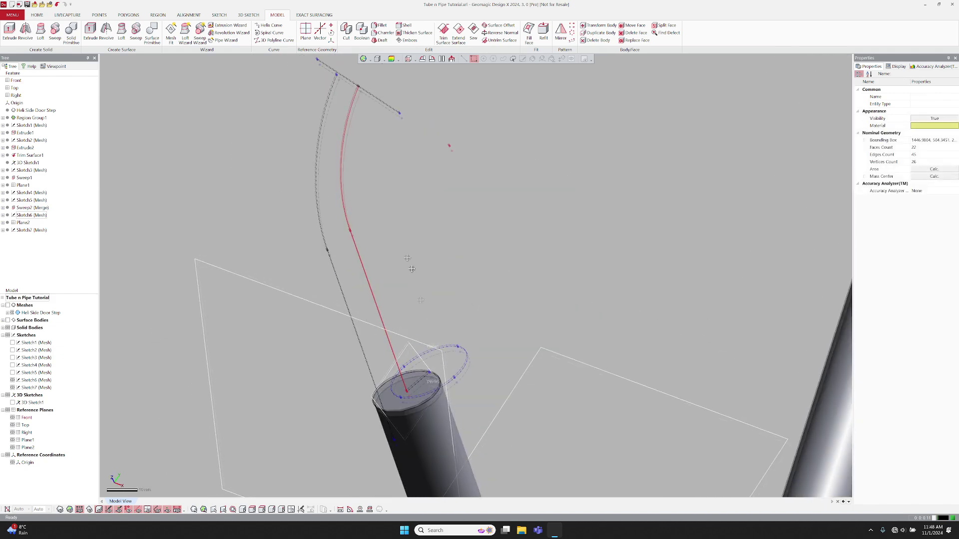
pyautogui.moveTo(416, 246); pyautogui.dragTo(450, 255, button='middle')
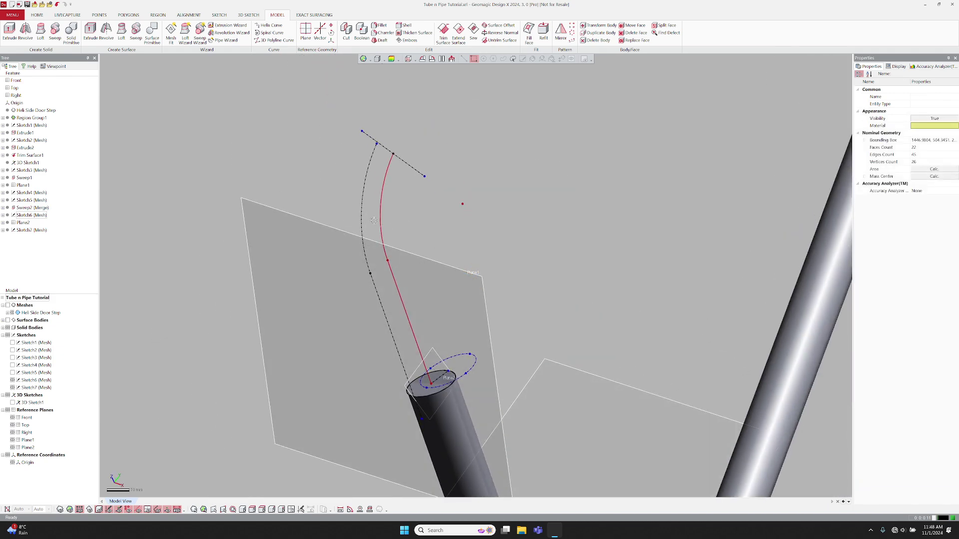
pyautogui.click(54, 32)
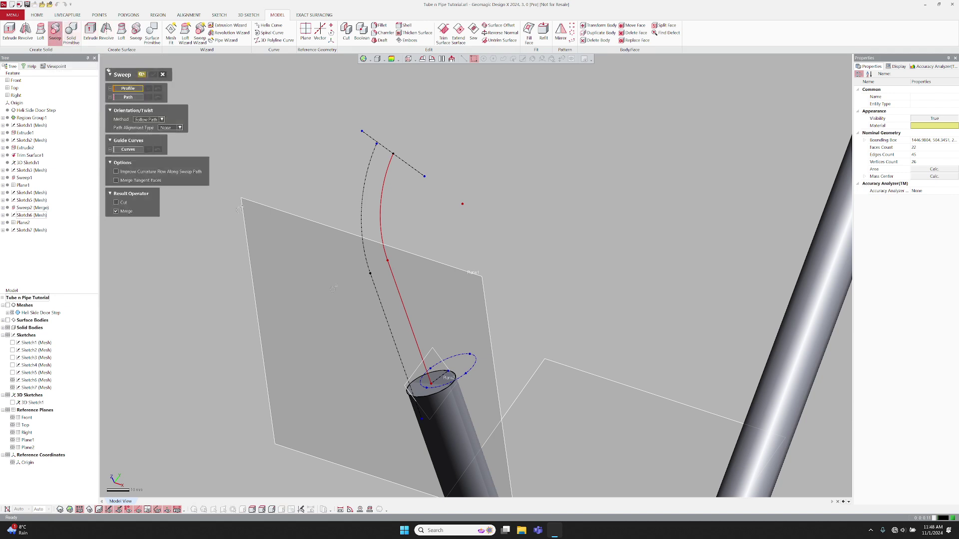
# Sweep the ellipse profile along the curved path, merged into the frame
pyautogui.click(428, 387)
pyautogui.click(123, 105)
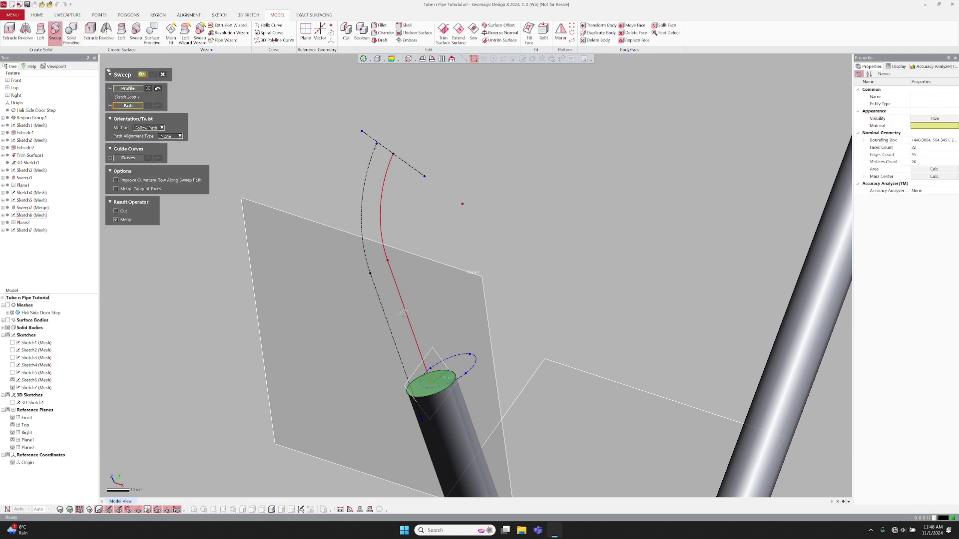
pyautogui.click(410, 315)
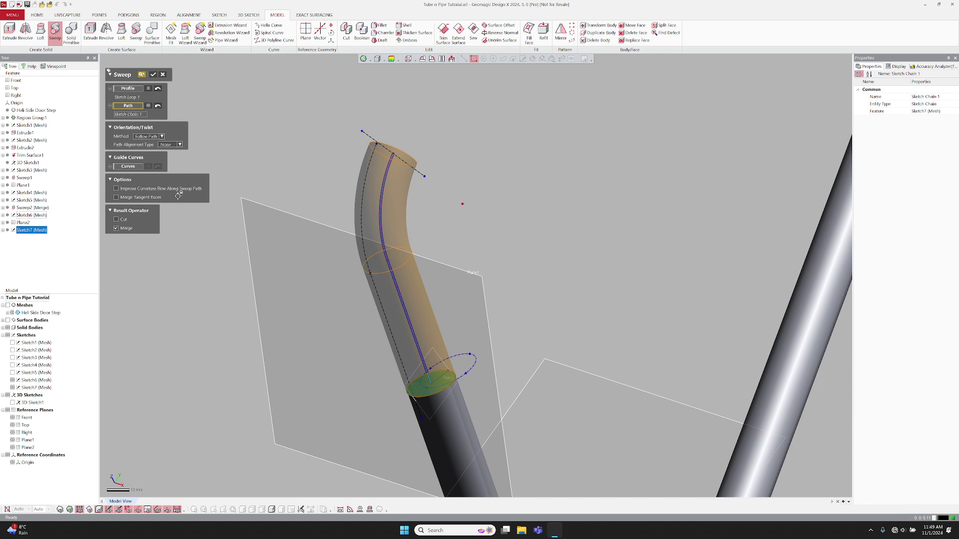
pyautogui.click(127, 222)
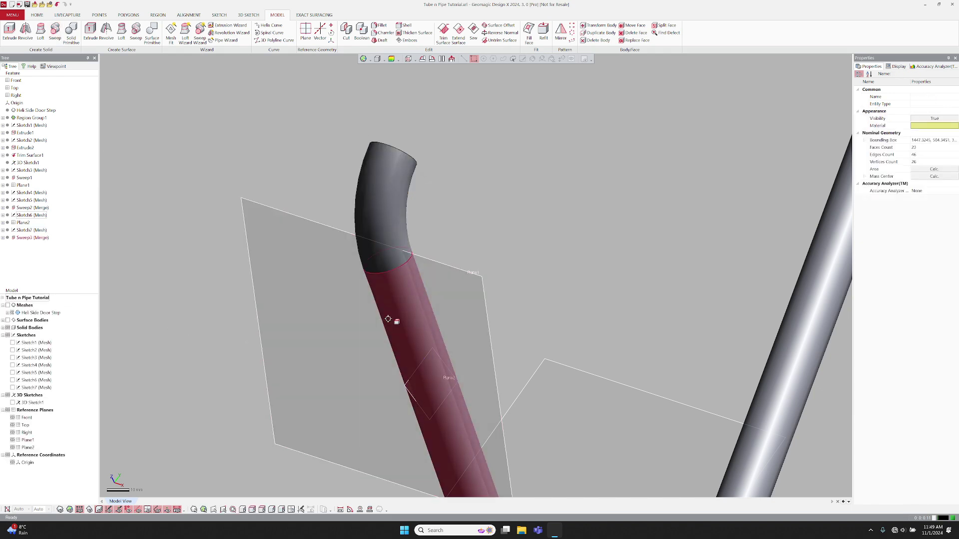
# Orbit and select the straight and angled tube segments to inspect the sweep
pyautogui.moveTo(450, 300)
pyautogui.mouseDown(button='middle')
pyautogui.moveTo(392, 288)
pyautogui.moveTo(395, 266)
pyautogui.mouseUp(button='middle')
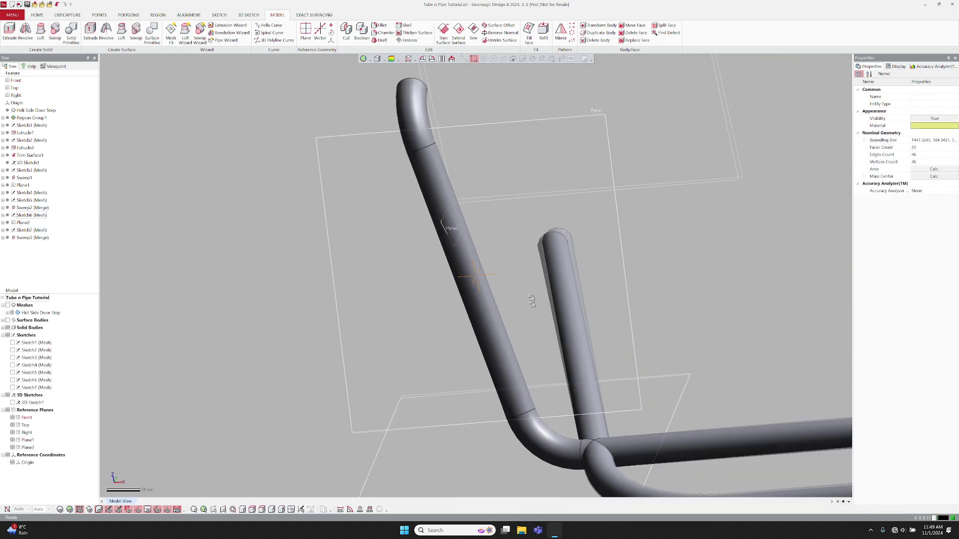
pyautogui.click(448, 221)
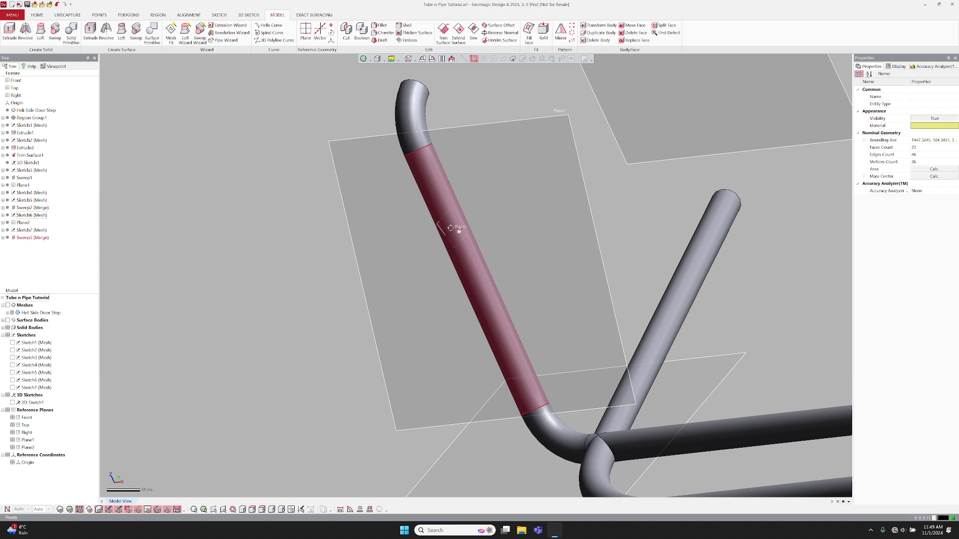
pyautogui.click(446, 203)
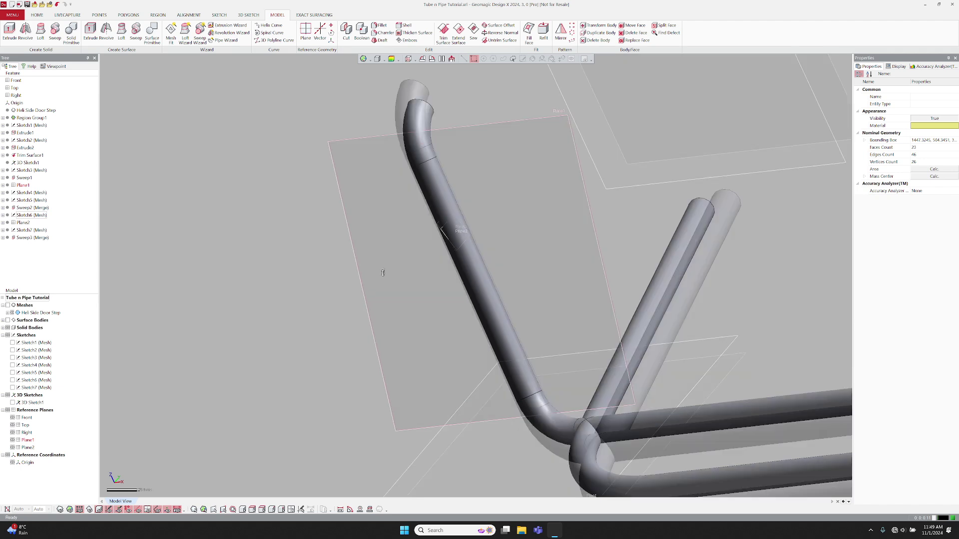
pyautogui.scroll(-3, 397, 274)
pyautogui.moveTo(446, 273); pyautogui.dragTo(375, 230, button='middle')
pyautogui.click(289, 205)
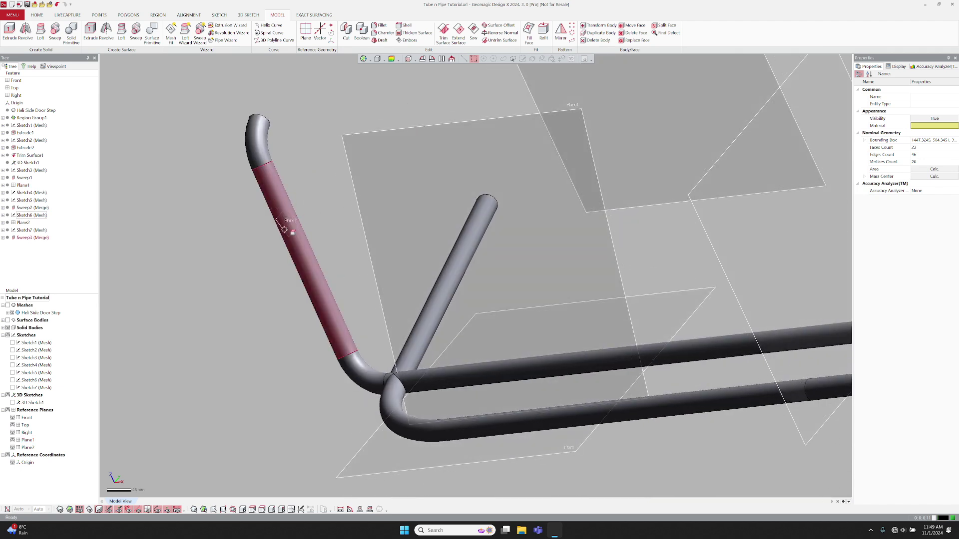
# Toggle the scan with Ctrl+1 and inspect the bend faces and tube segments
pyautogui.hotkey('ctrl', '1')
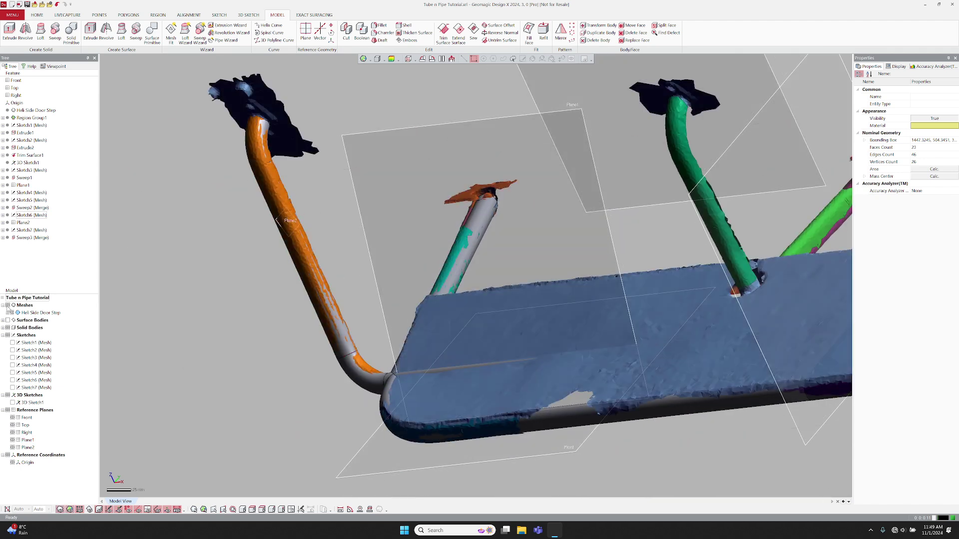
pyautogui.hotkey('ctrl', '1')
pyautogui.scroll(3, 435, 344)
pyautogui.moveTo(435, 345)
pyautogui.mouseDown(button='middle')
pyautogui.moveTo(477, 366)
pyautogui.moveTo(450, 337)
pyautogui.mouseUp(button='middle')
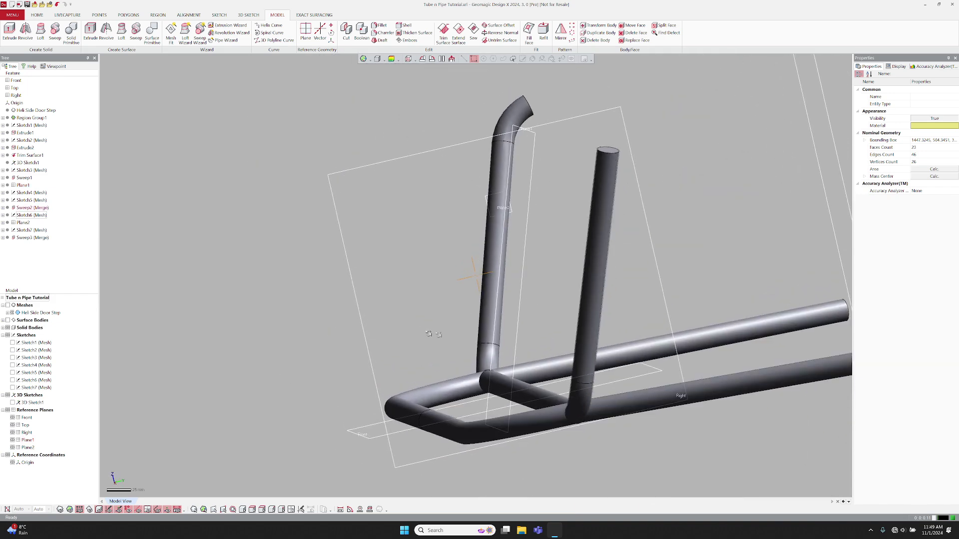
pyautogui.click(441, 330)
pyautogui.click(401, 225)
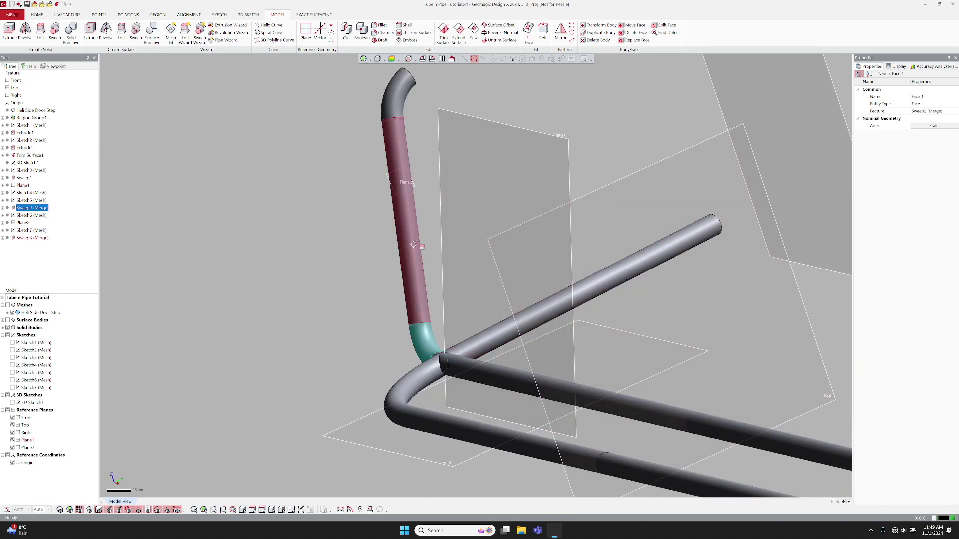
pyautogui.click(397, 90)
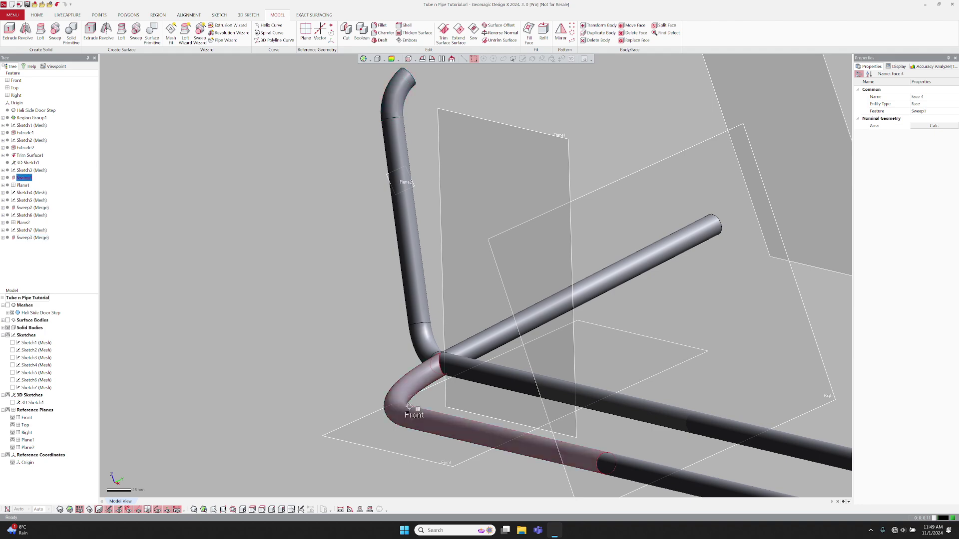
pyautogui.scroll(-3, 418, 418)
pyautogui.moveTo(450, 337)
pyautogui.mouseDown(button='middle')
pyautogui.moveTo(599, 262)
pyautogui.moveTo(758, 229)
pyautogui.moveTo(466, 307)
pyautogui.mouseUp(button='middle')
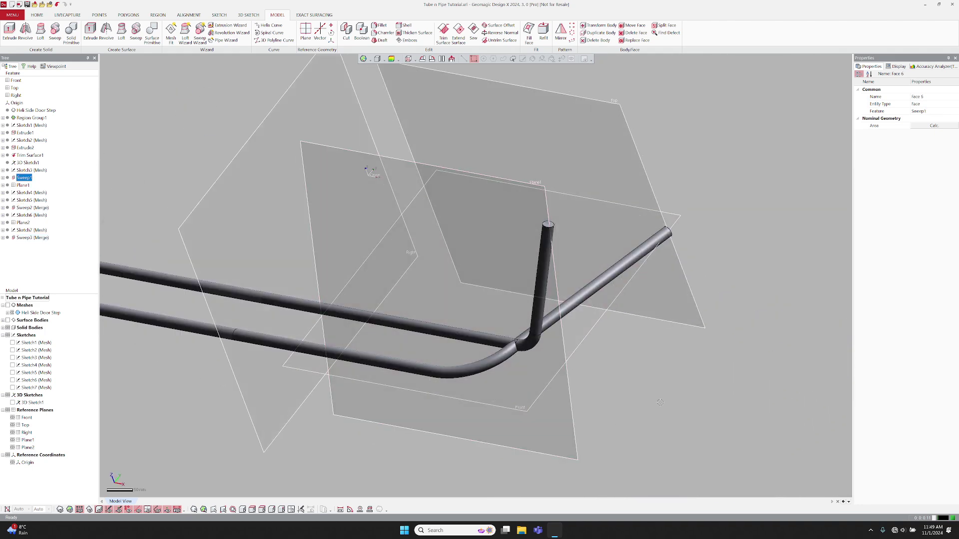
pyautogui.click(547, 263)
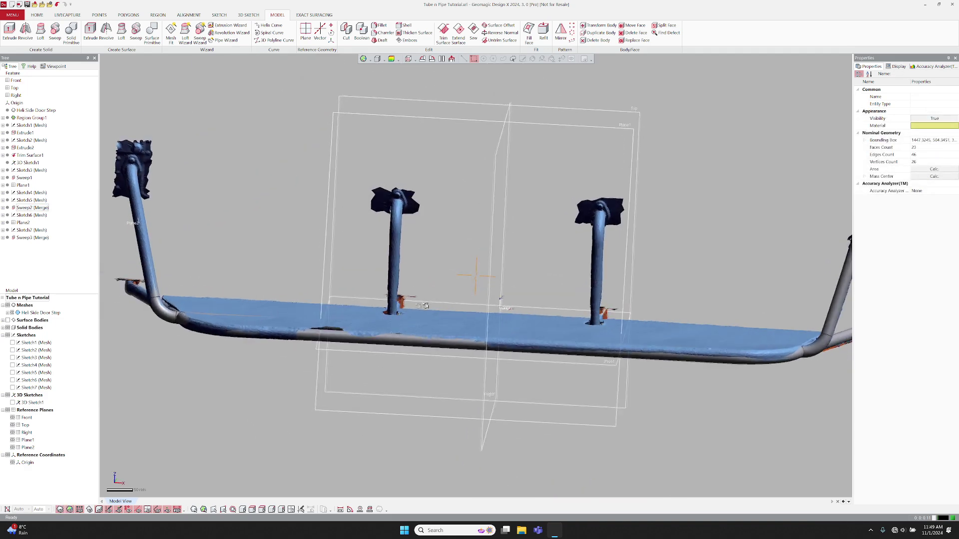
# Orbit the frame, select and clear the brown mesh panel, and zoom to the lower corner
pyautogui.moveTo(426, 304)
pyautogui.mouseDown(button='middle')
pyautogui.moveTo(467, 279)
pyautogui.moveTo(382, 294)
pyautogui.mouseUp(button='middle')
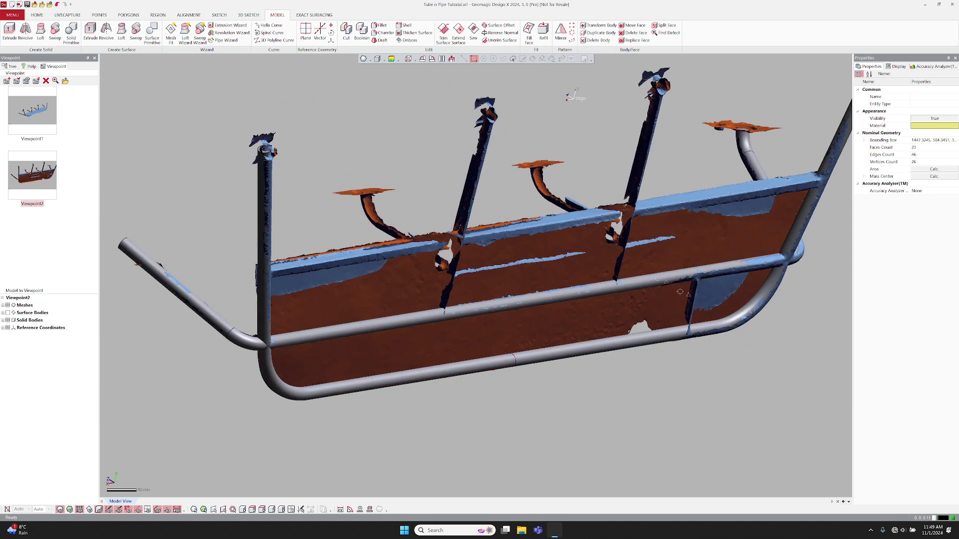
pyautogui.click(697, 301)
pyautogui.press('Escape')
pyautogui.click(687, 306)
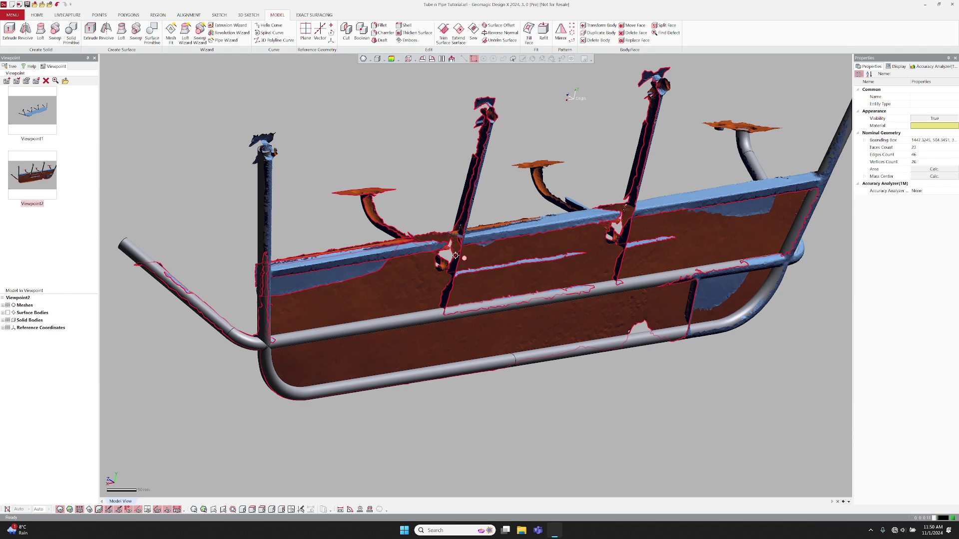
pyautogui.click(604, 320)
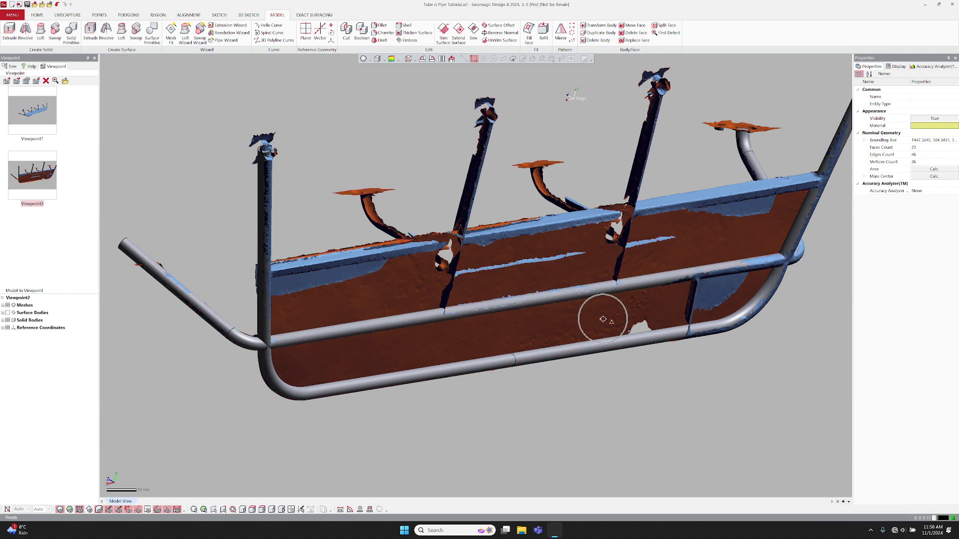
pyautogui.click(442, 342)
pyautogui.click(350, 356)
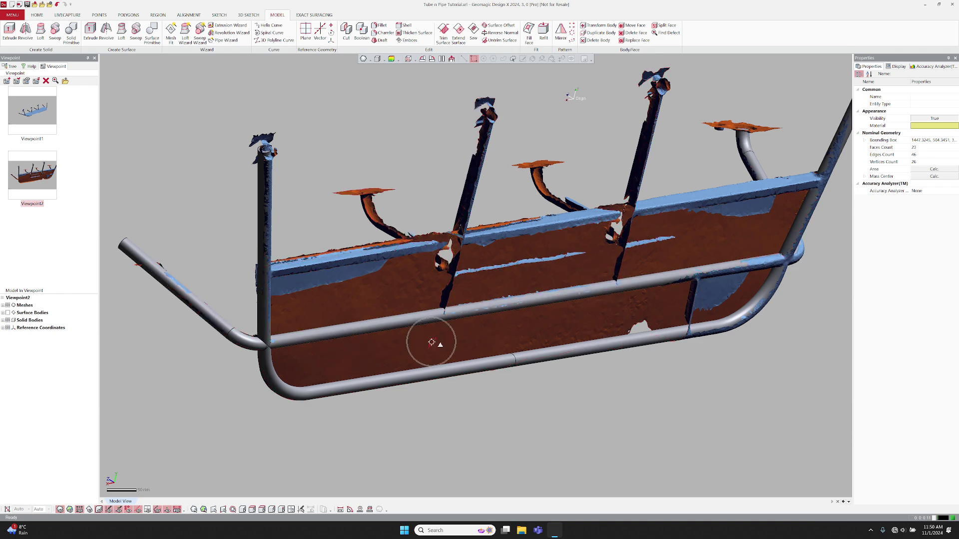
pyautogui.moveTo(431, 343)
pyautogui.mouseDown(button='middle')
pyautogui.moveTo(541, 289)
pyautogui.moveTo(711, 307)
pyautogui.mouseUp(button='middle')
# Hide the sketch curves and start a new plane based on the Top plane
pyautogui.click(4, 320)
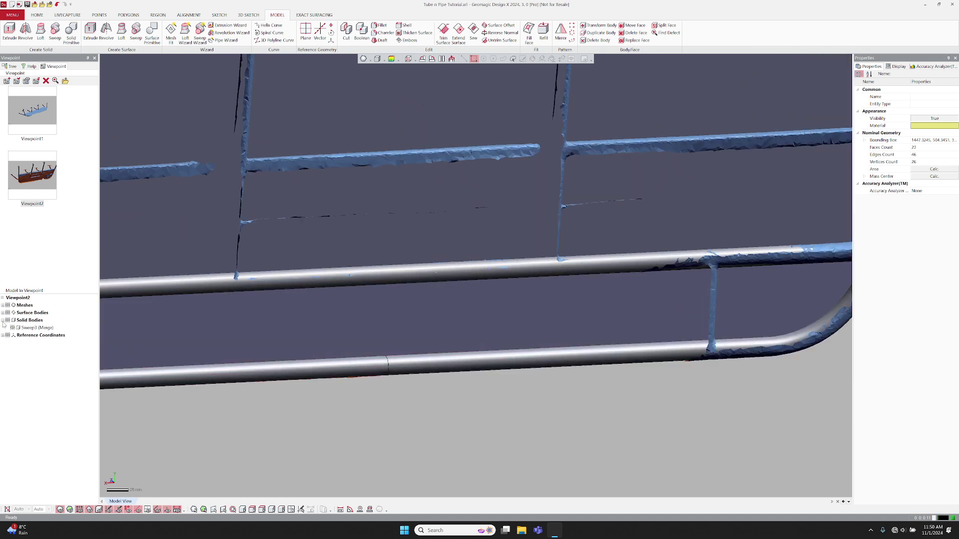
pyautogui.click(3, 320)
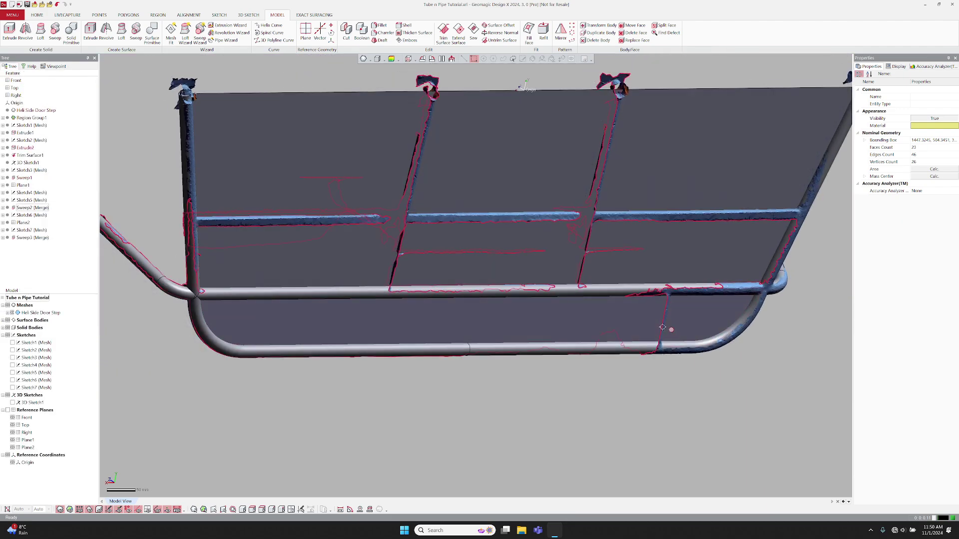
pyautogui.hotkey('ctrl', 'h')
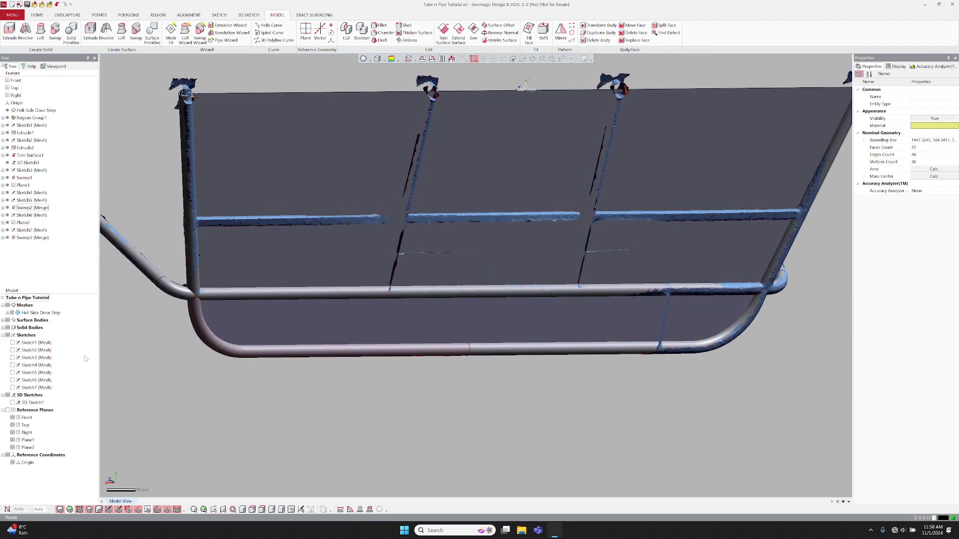
pyautogui.moveTo(524, 86)
pyautogui.mouseDown(button='right')
pyautogui.moveTo(364, 311)
pyautogui.moveTo(442, 291)
pyautogui.mouseUp(button='right')
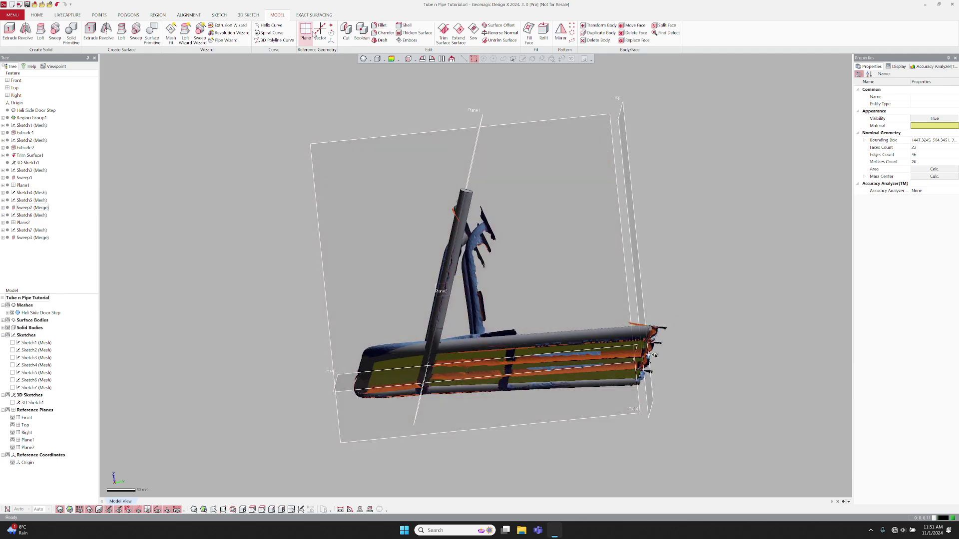
pyautogui.click(307, 32)
pyautogui.click(634, 225)
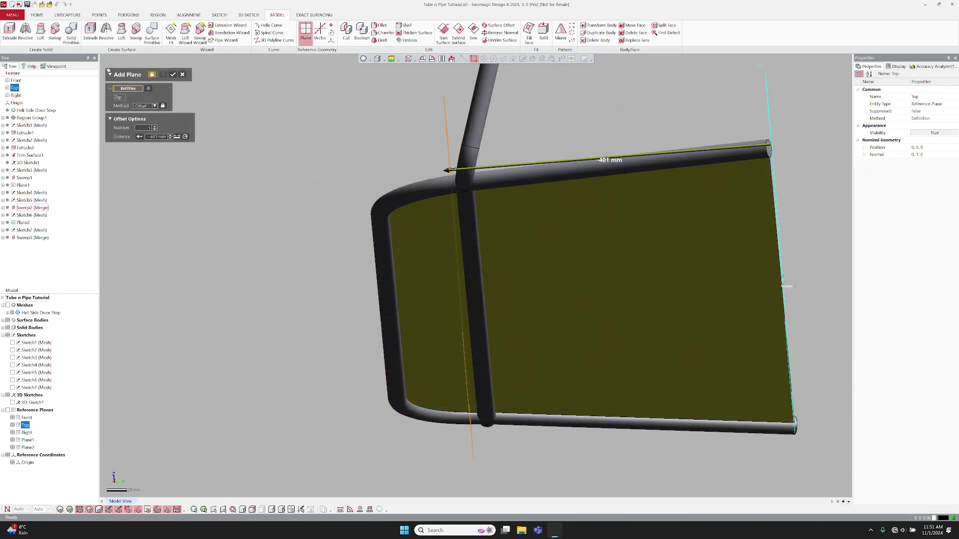
pyautogui.scroll(1, 787, 286)
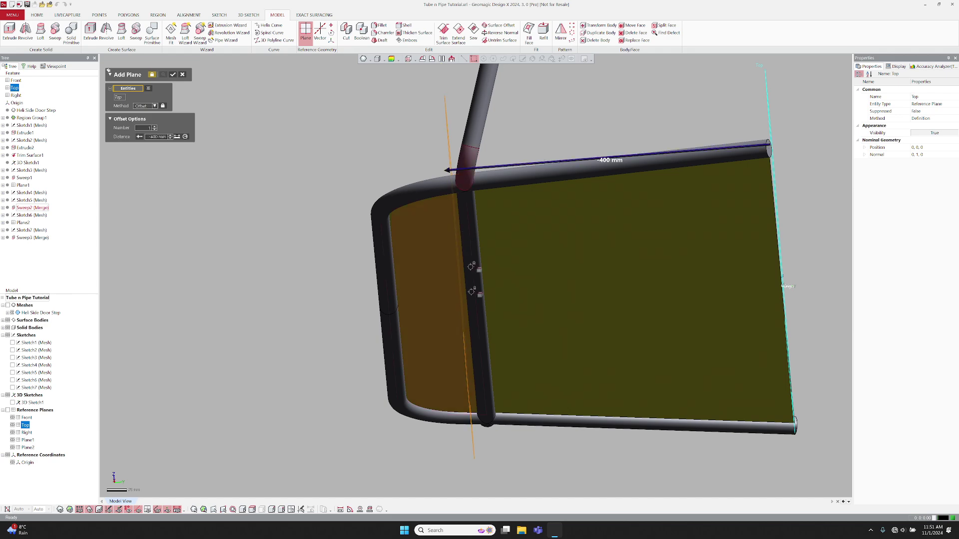
# Create Plane3 and narrow the mesh sketch section band around the tube
pyautogui.press('Return')
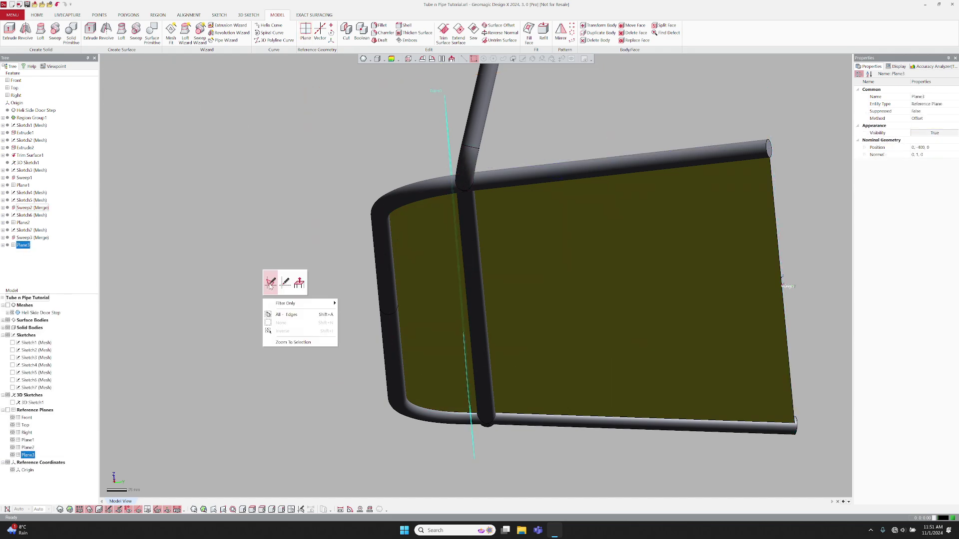
pyautogui.scroll(-3, 447, 457)
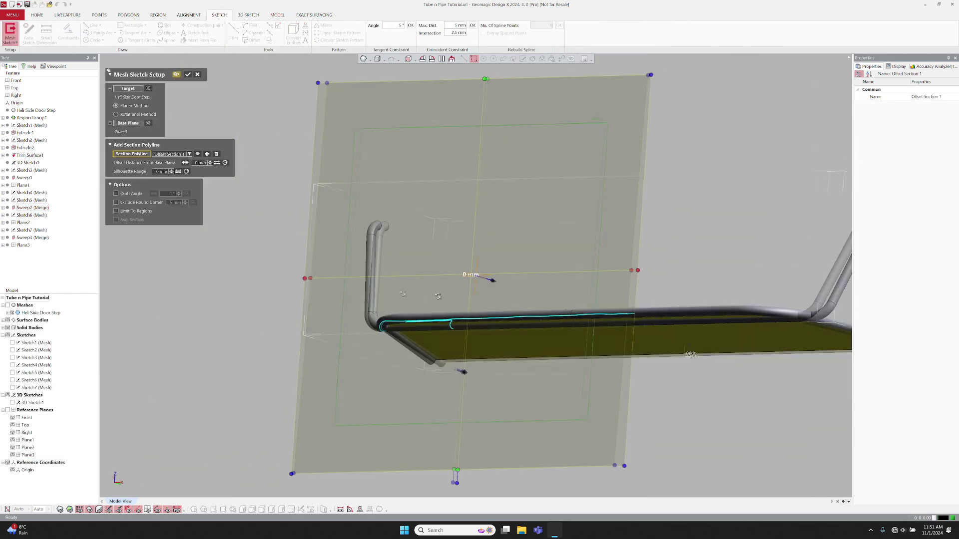
pyautogui.scroll(-2, 465, 434)
pyautogui.moveTo(482, 429); pyautogui.dragTo(450, 419)
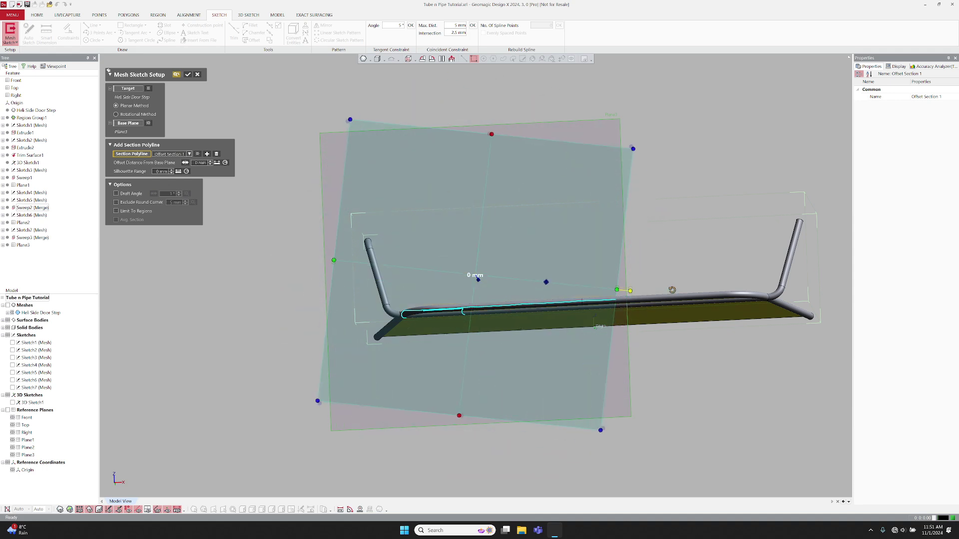
pyautogui.moveTo(611, 126); pyautogui.dragTo(776, 257)
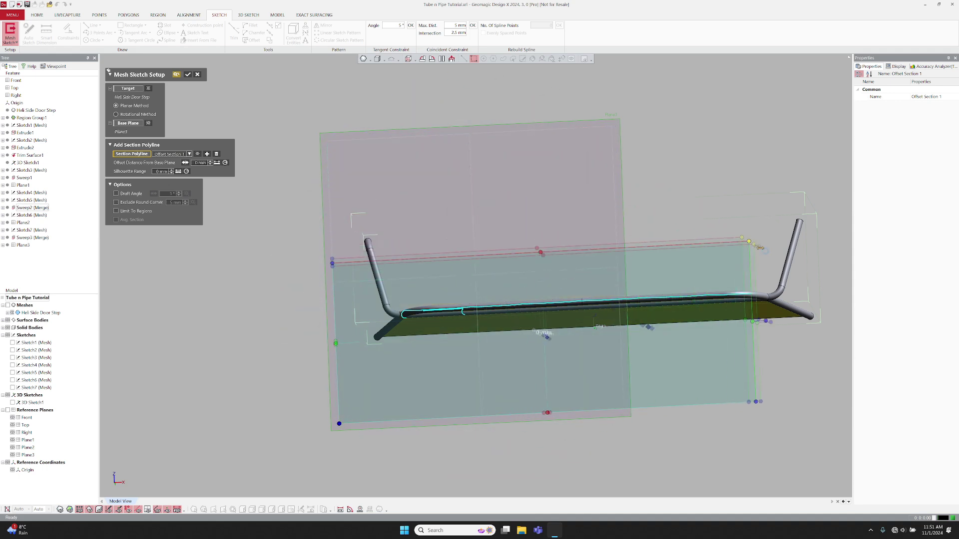
pyautogui.moveTo(561, 343); pyautogui.dragTo(584, 308)
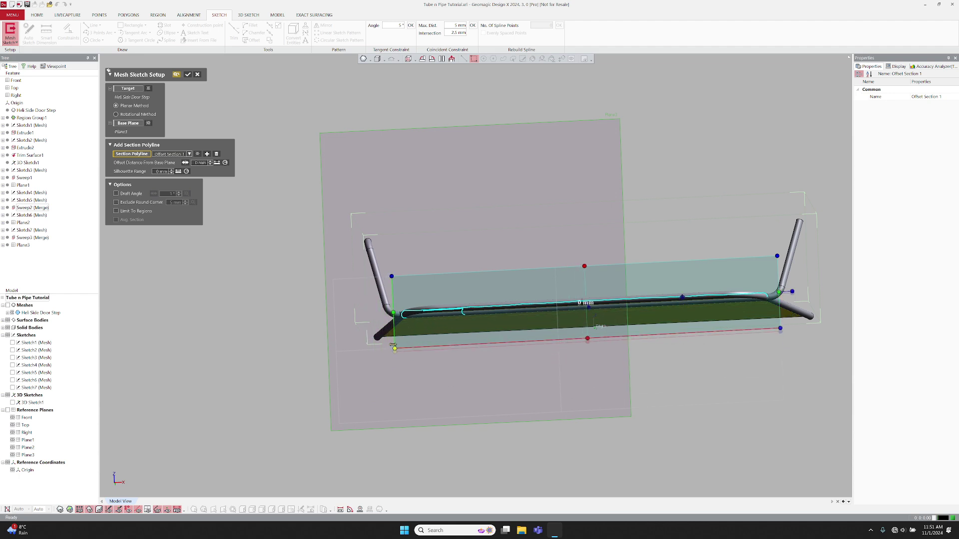
pyautogui.scroll(3, 472, 328)
# Set the section offset to 225 mm and accept the mesh sketch setup
pyautogui.moveTo(472, 329); pyautogui.dragTo(623, 438, button='middle')
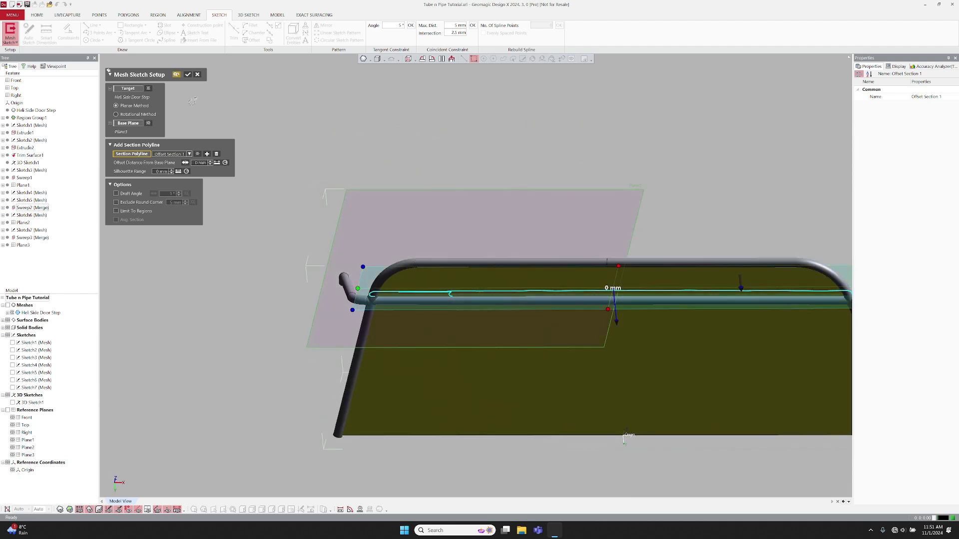
pyautogui.scroll(-3, 623, 438)
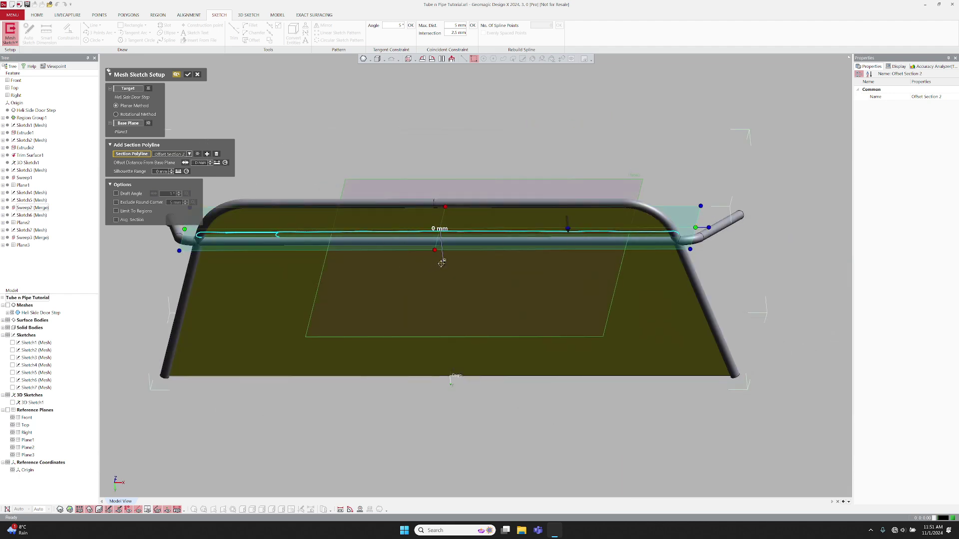
pyautogui.moveTo(442, 259); pyautogui.dragTo(463, 339)
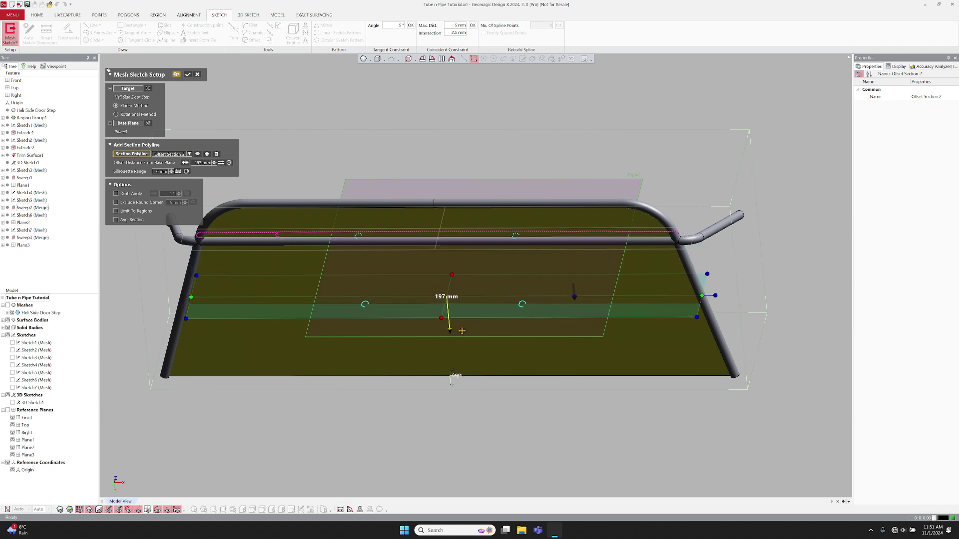
pyautogui.moveTo(463, 338); pyautogui.dragTo(375, 230, button='middle')
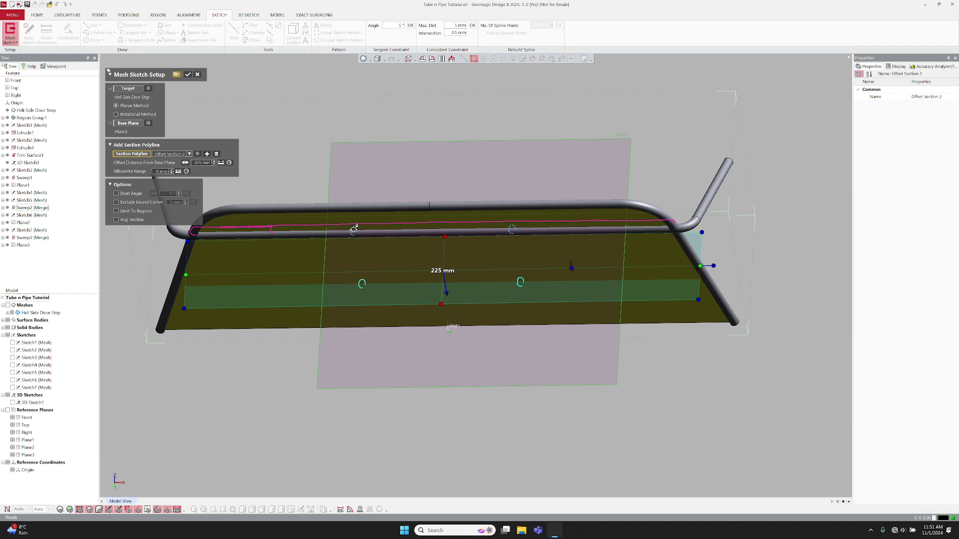
pyautogui.moveTo(310, 239)
pyautogui.mouseDown(button='middle')
pyautogui.moveTo(411, 275)
pyautogui.moveTo(303, 201)
pyautogui.mouseUp(button='middle')
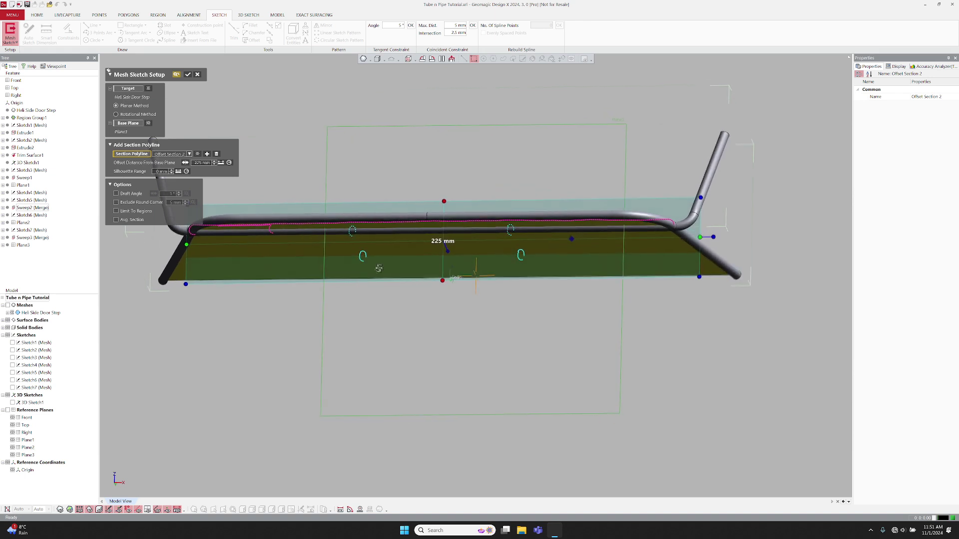
pyautogui.click(188, 74)
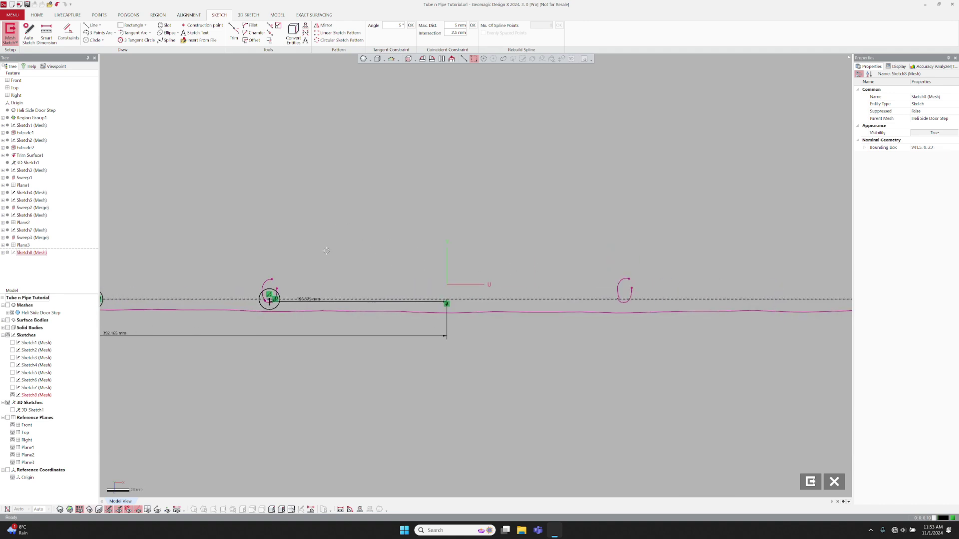
# Draw a vertical construction centreline upward from the sketch origin
pyautogui.click(94, 24)
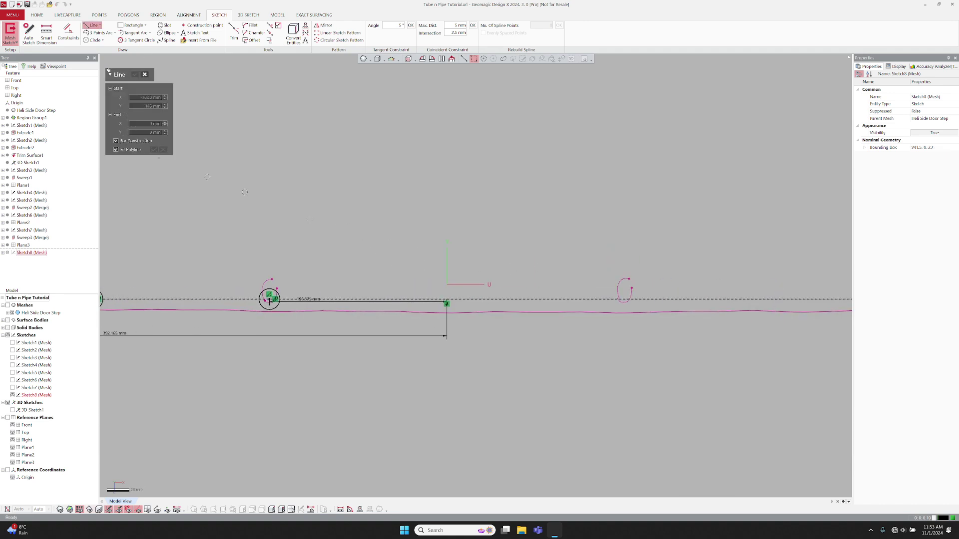
pyautogui.click(447, 285)
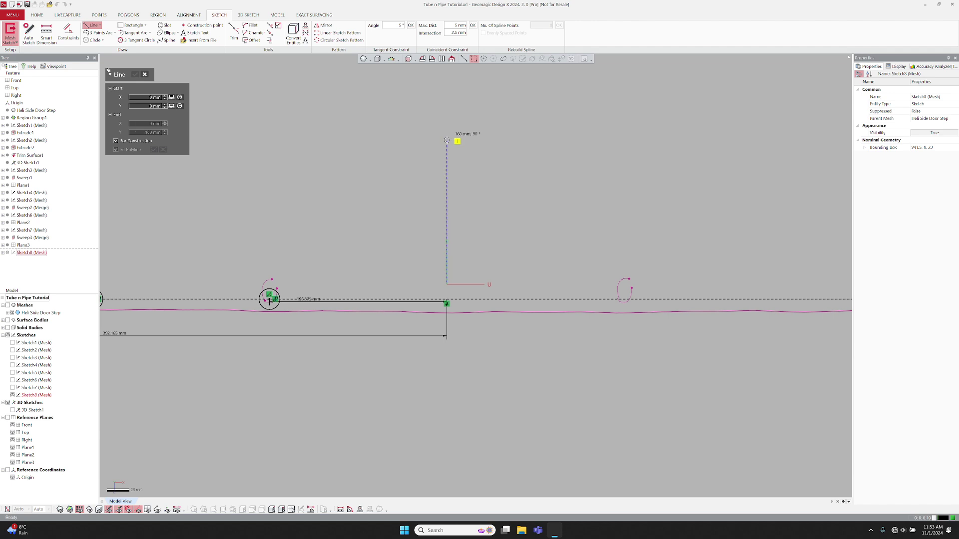
pyautogui.click(447, 141)
# Mirror the two circles across the centreline and exit the sketch
pyautogui.click(324, 26)
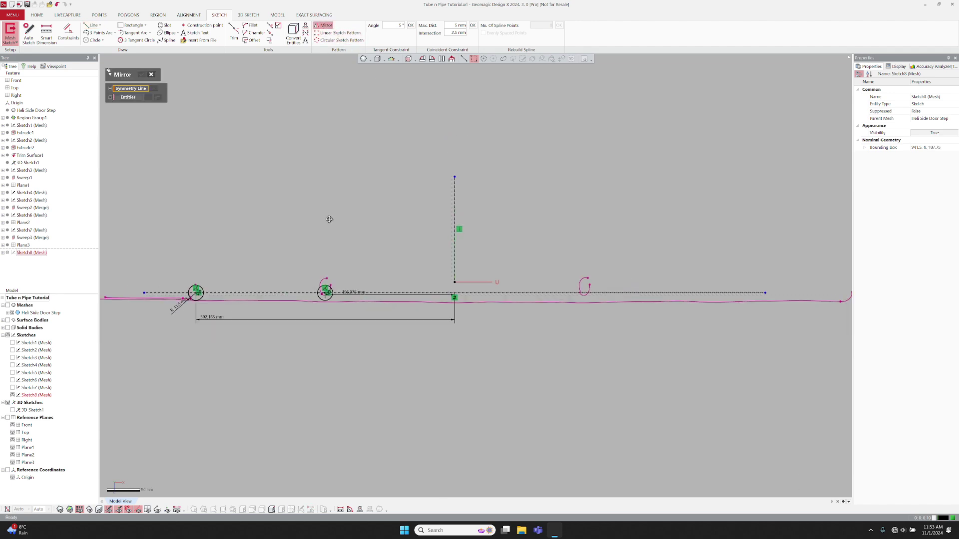
pyautogui.click(499, 225)
pyautogui.moveTo(225, 278); pyautogui.dragTo(393, 294)
pyautogui.moveTo(508, 284); pyautogui.dragTo(449, 273, button='middle')
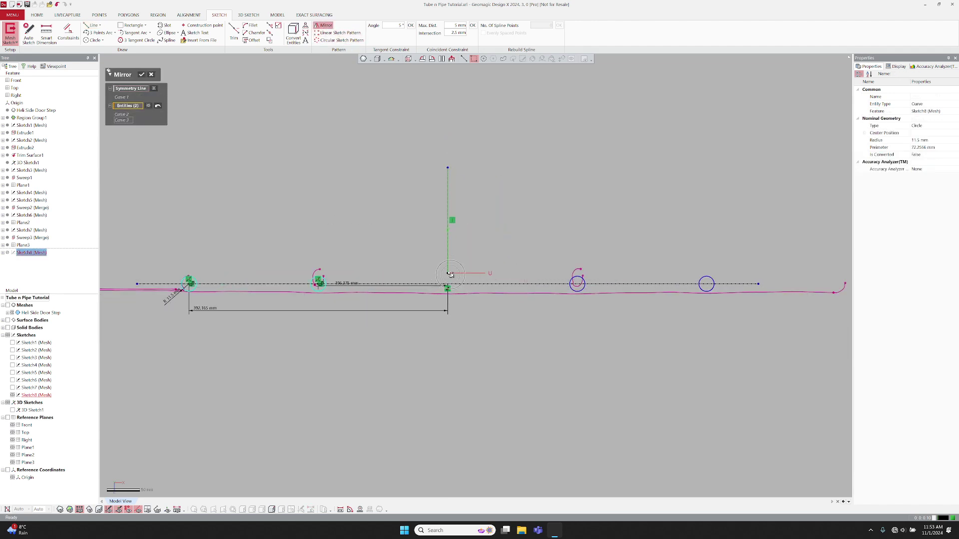
pyautogui.press('Return')
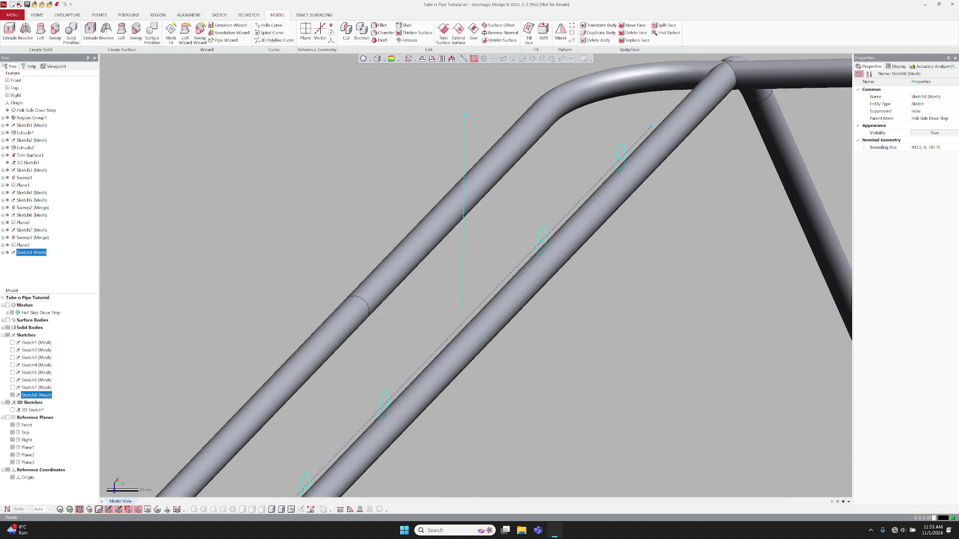
pyautogui.scroll(-1, 309, 271)
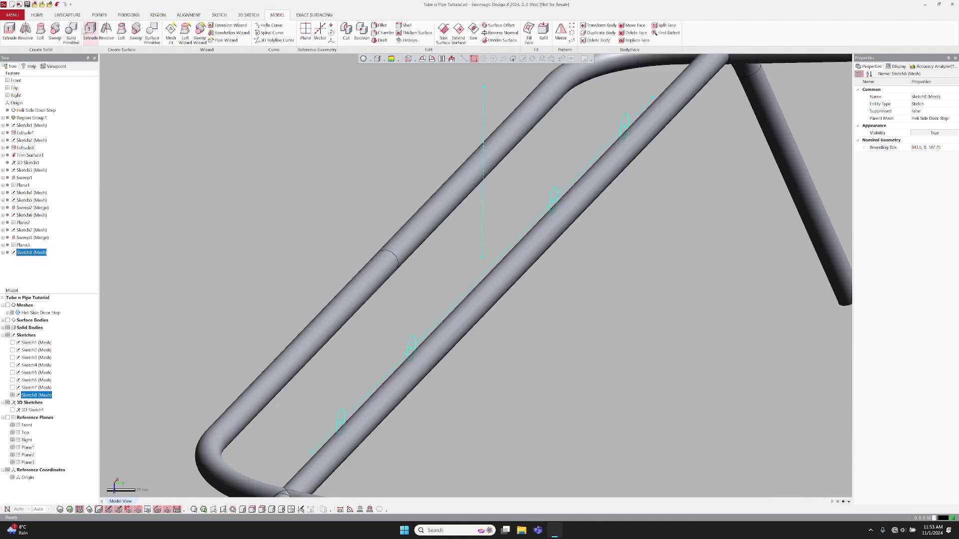
# Extrude the circles Up To Vertex at the outer tube point
pyautogui.click(10, 30)
pyautogui.click(144, 154)
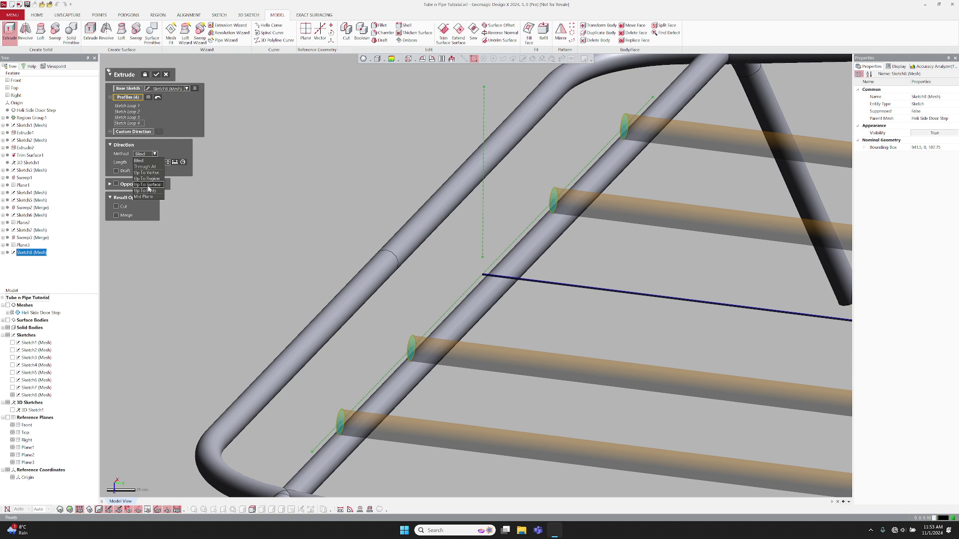
pyautogui.click(147, 173)
pyautogui.click(386, 262)
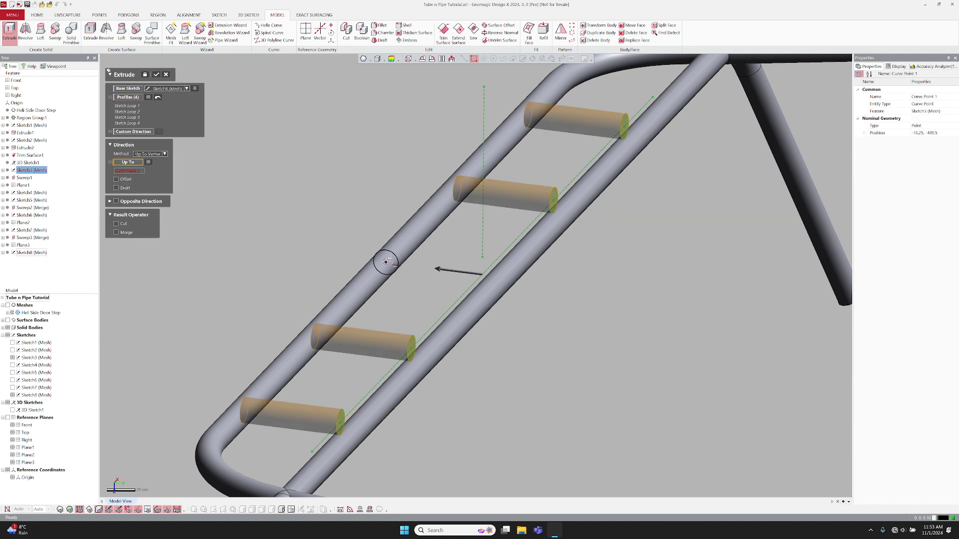
pyautogui.moveTo(284, 303); pyautogui.dragTo(345, 360, button='middle')
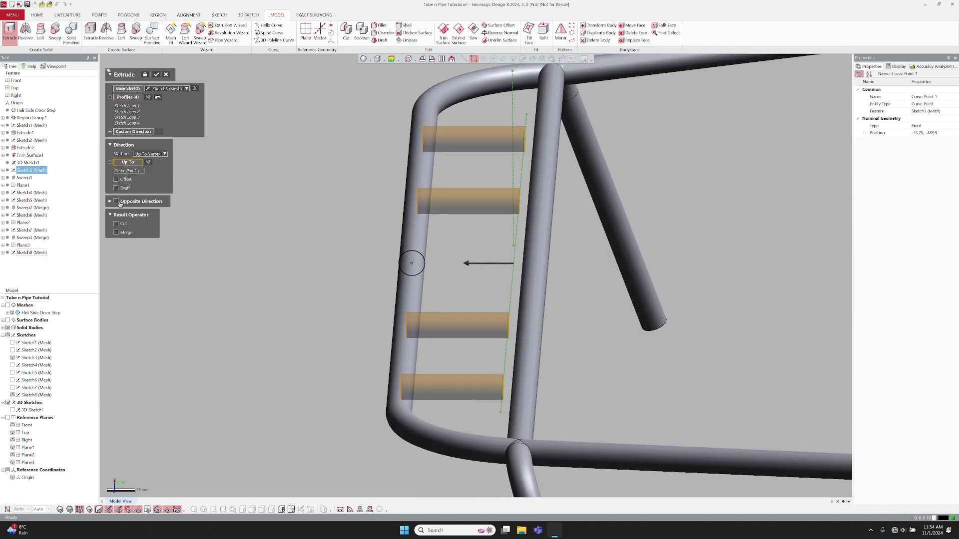
# Extend the opposite direction Up To Surface at the inner tube face, merged
pyautogui.click(115, 202)
pyautogui.click(145, 209)
pyautogui.click(147, 234)
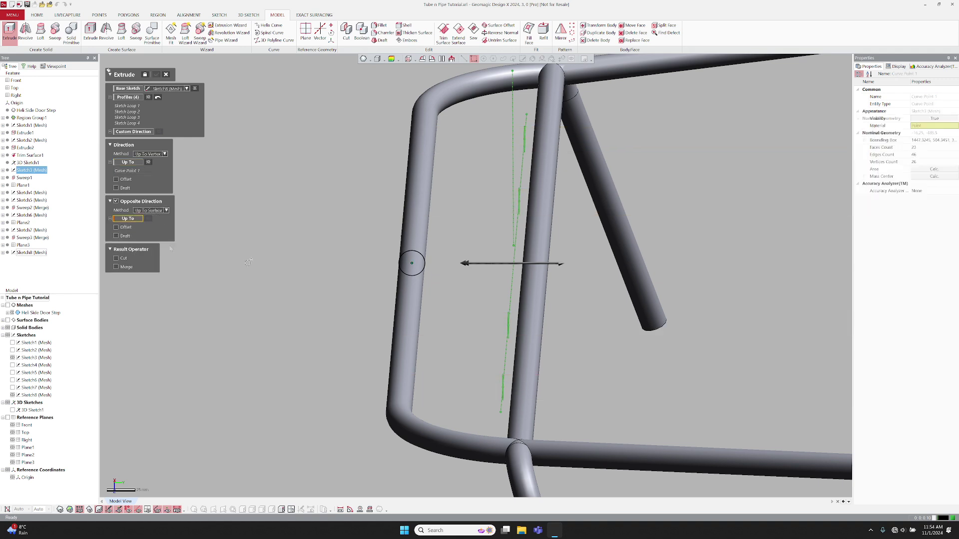
pyautogui.click(545, 282)
pyautogui.moveTo(545, 292)
pyautogui.mouseDown(button='middle')
pyautogui.moveTo(543, 315)
pyautogui.moveTo(495, 353)
pyautogui.mouseUp(button='middle')
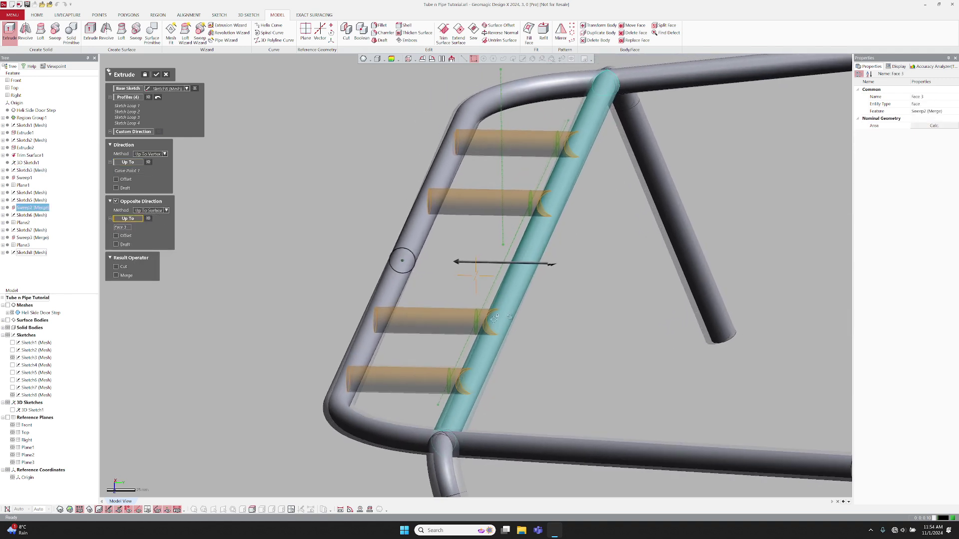
pyautogui.click(156, 74)
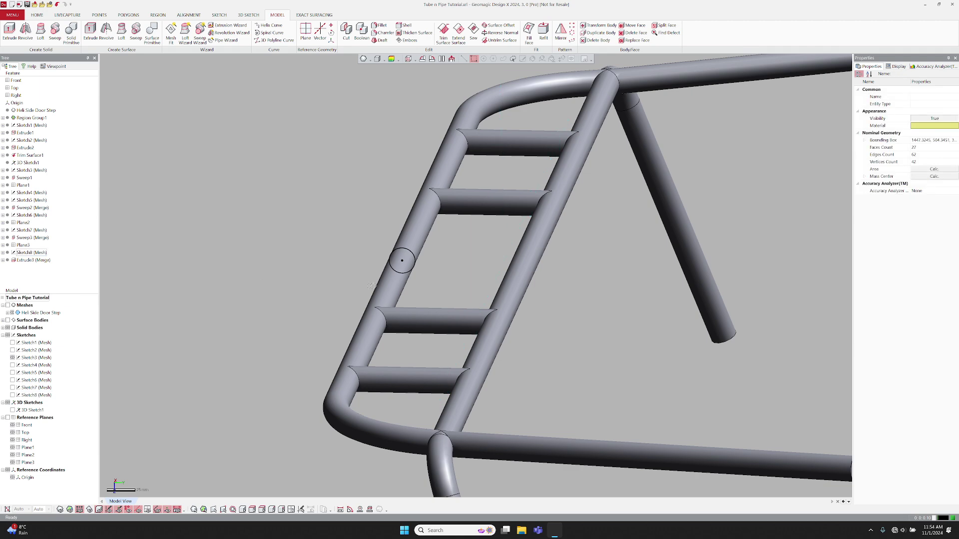
pyautogui.scroll(-4, 401, 260)
pyautogui.moveTo(450, 271); pyautogui.dragTo(509, 315, button='middle')
pyautogui.scroll(6, 525, 315)
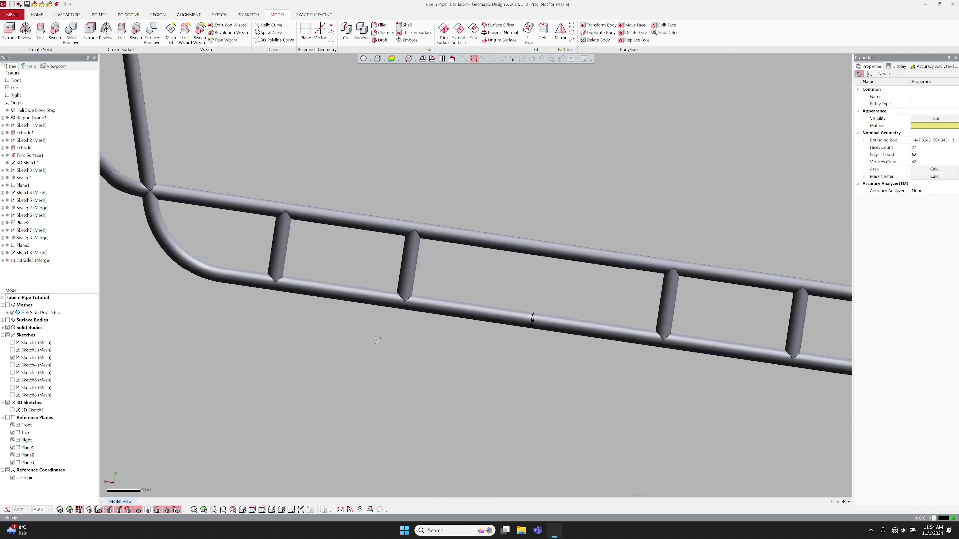
pyautogui.click(56, 66)
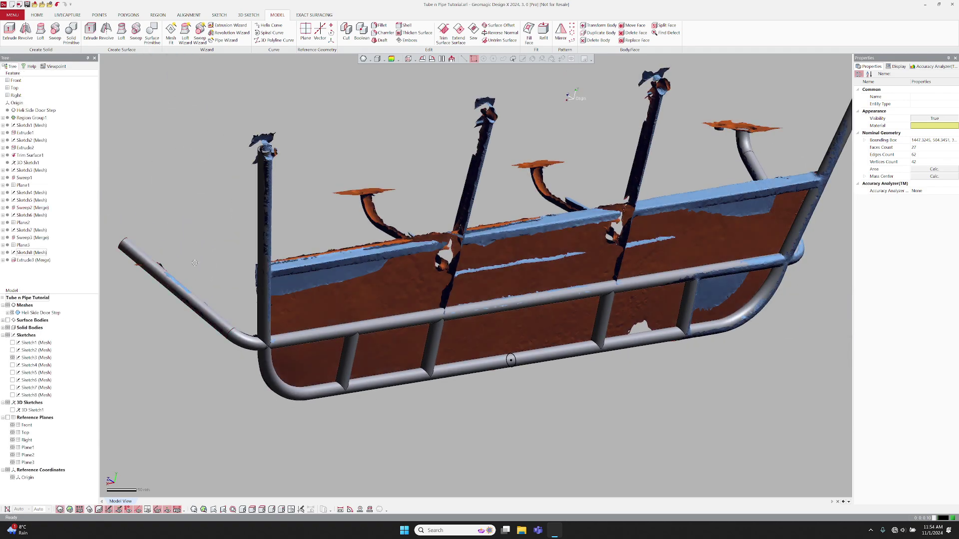
pyautogui.moveTo(571, 97); pyautogui.dragTo(658, 232, button='middle')
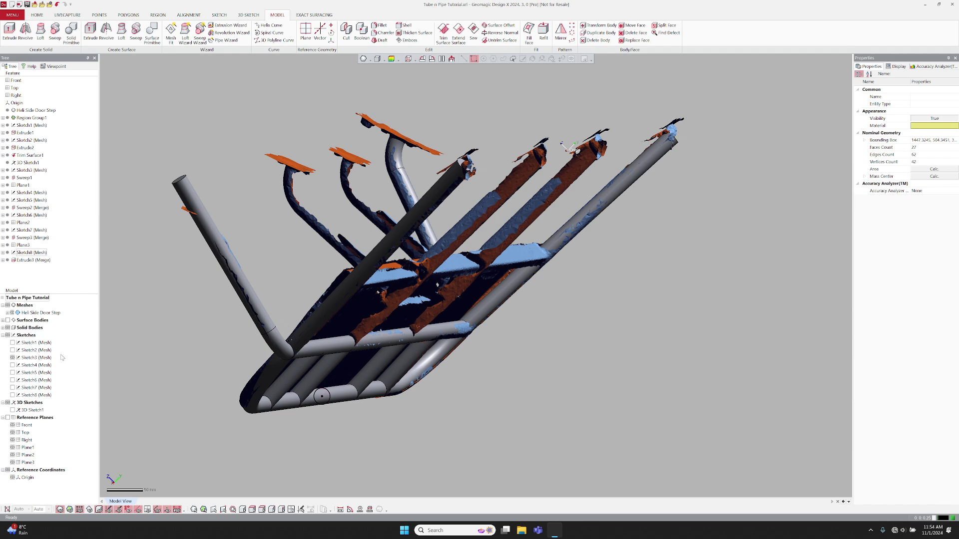
pyautogui.moveTo(577, 149)
pyautogui.mouseDown(button='middle')
pyautogui.moveTo(525, 225)
pyautogui.moveTo(450, 284)
pyautogui.moveTo(366, 301)
pyautogui.moveTo(346, 287)
pyautogui.mouseUp(button='middle')
pyautogui.click(524, 225)
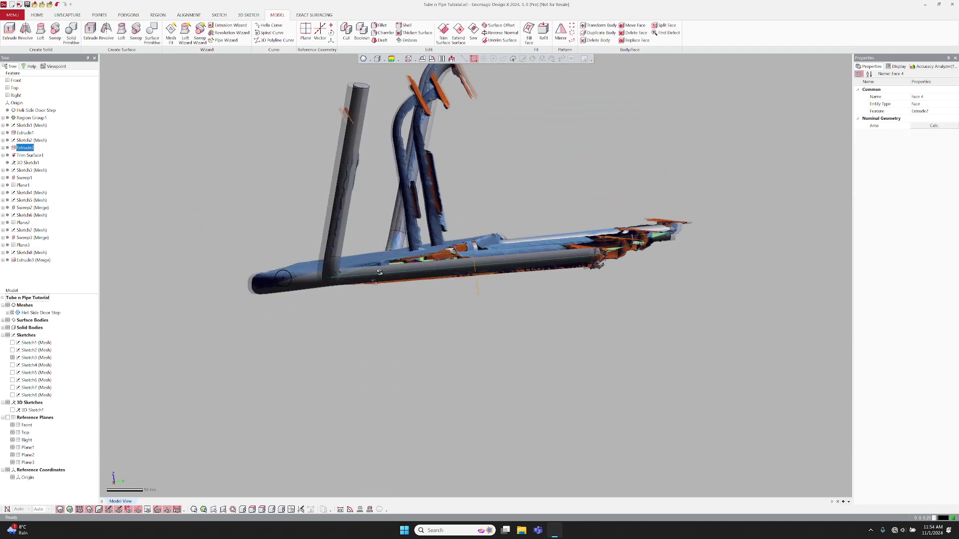
pyautogui.moveTo(379, 272); pyautogui.dragTo(352, 262, button='middle')
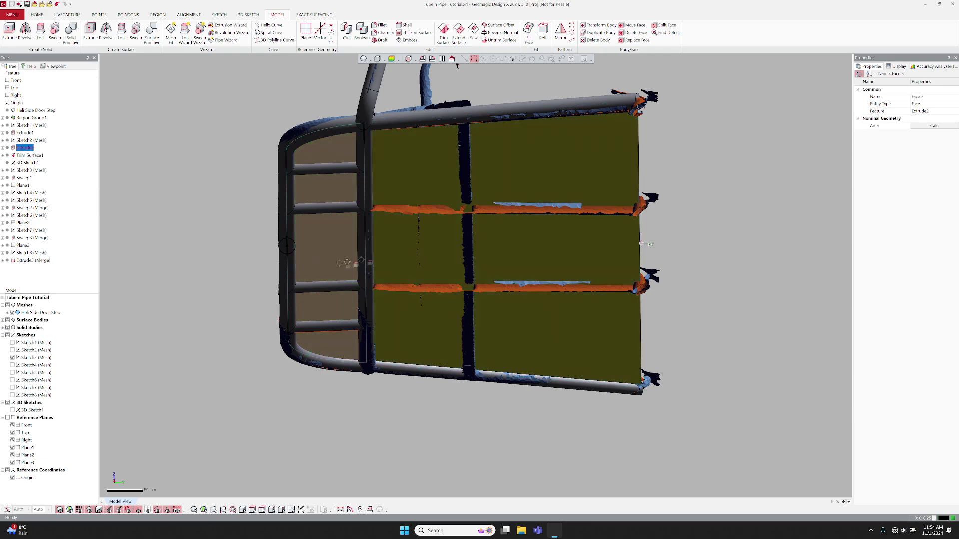
pyautogui.moveTo(352, 262); pyautogui.dragTo(419, 224, button='right')
pyautogui.scroll(6, 418, 217)
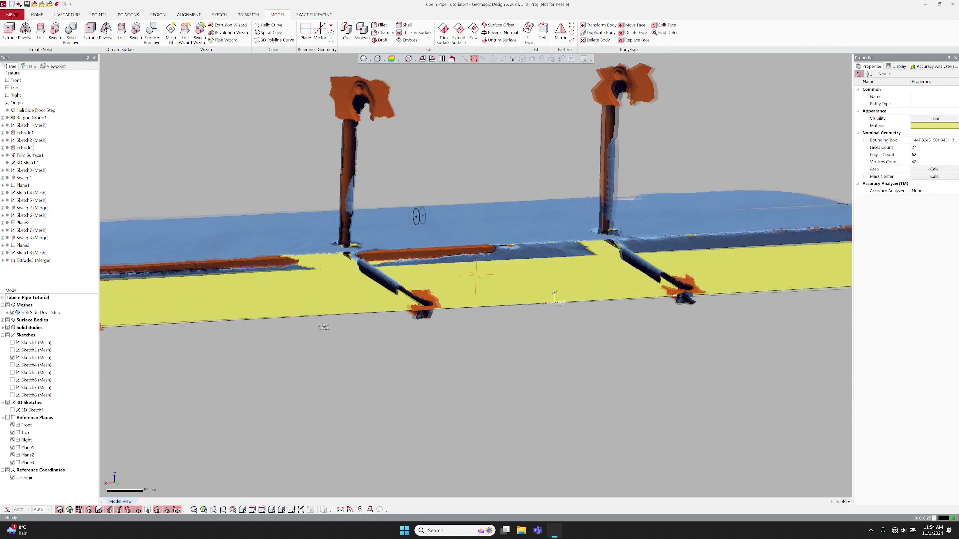
pyautogui.moveTo(418, 218)
pyautogui.mouseDown(button='middle')
pyautogui.moveTo(488, 317)
pyautogui.moveTo(463, 260)
pyautogui.mouseUp(button='middle')
pyautogui.scroll(-4, 479, 299)
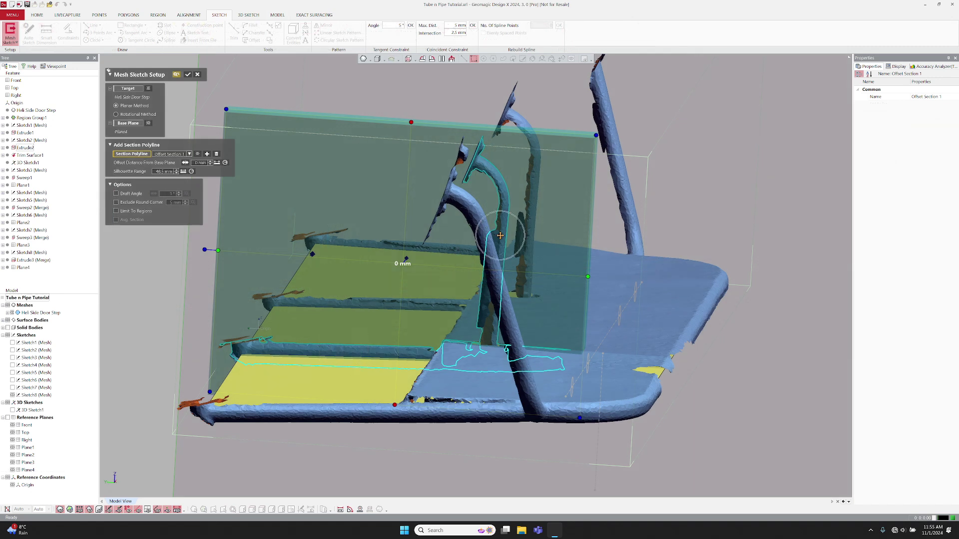
# Accept Plane4 for the mesh sketch and convert the plane edge into a sketch line
pyautogui.rightClick(480, 321)
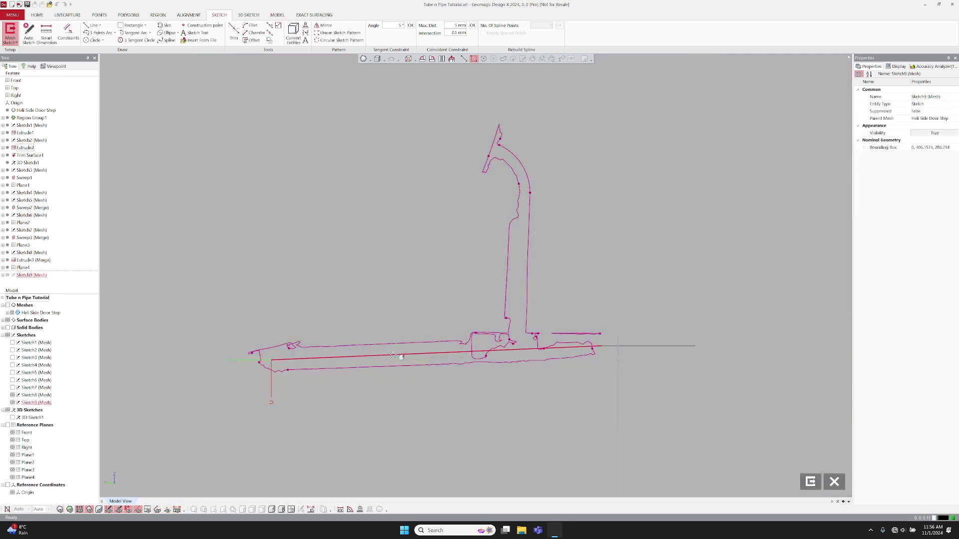
pyautogui.rightClick(393, 356)
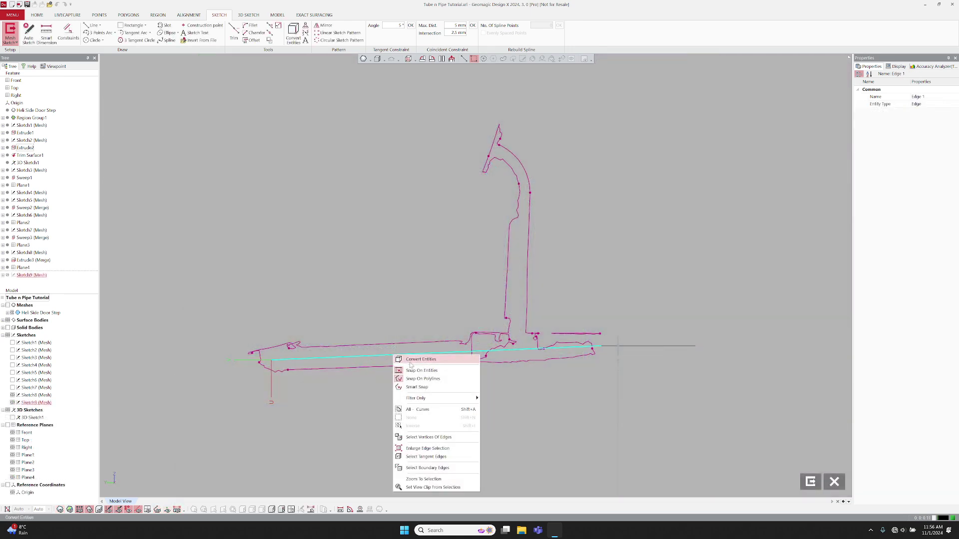
pyautogui.click(424, 349)
pyautogui.moveTo(359, 306); pyautogui.dragTo(369, 288, button='right')
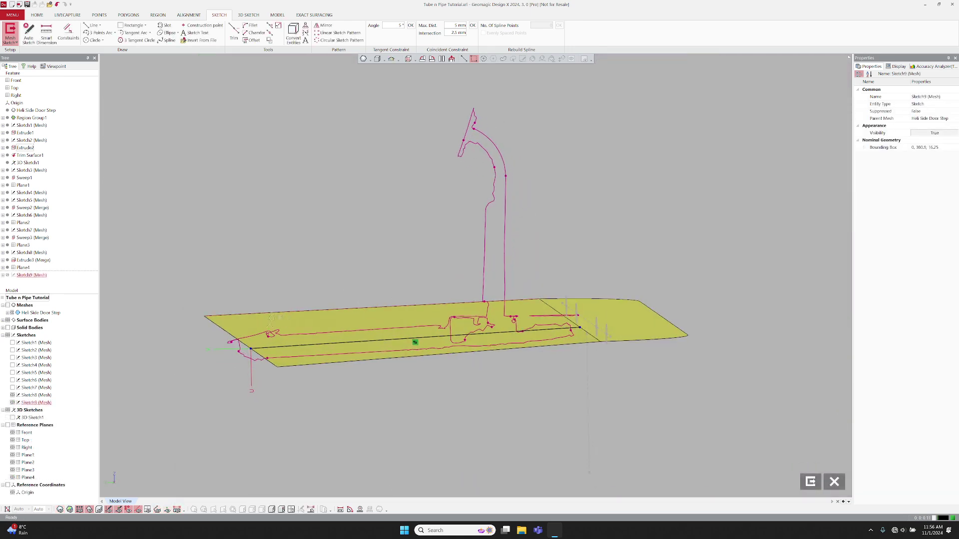
# Select and clear two points on the converted sketch line
pyautogui.click(250, 350)
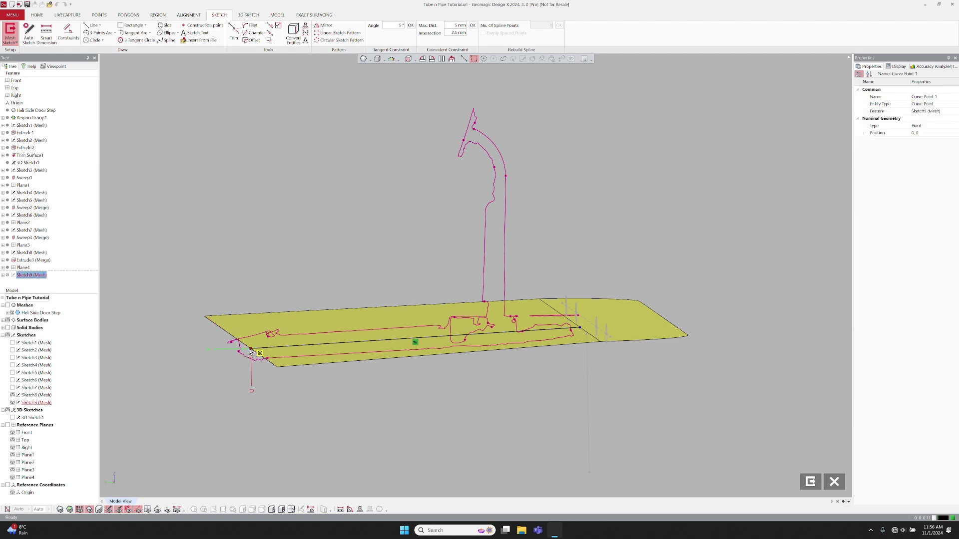
pyautogui.click(257, 353)
pyautogui.scroll(3, 414, 313)
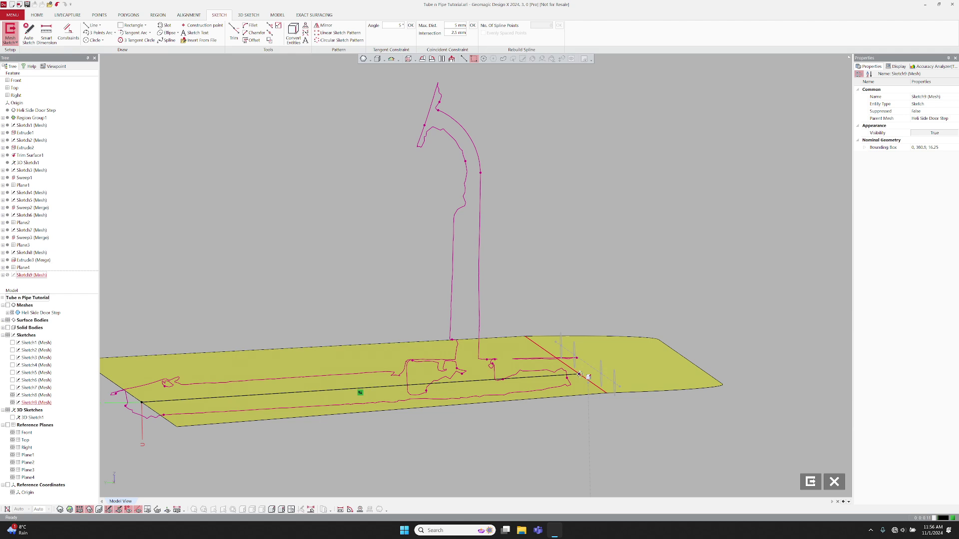
pyautogui.click(578, 374)
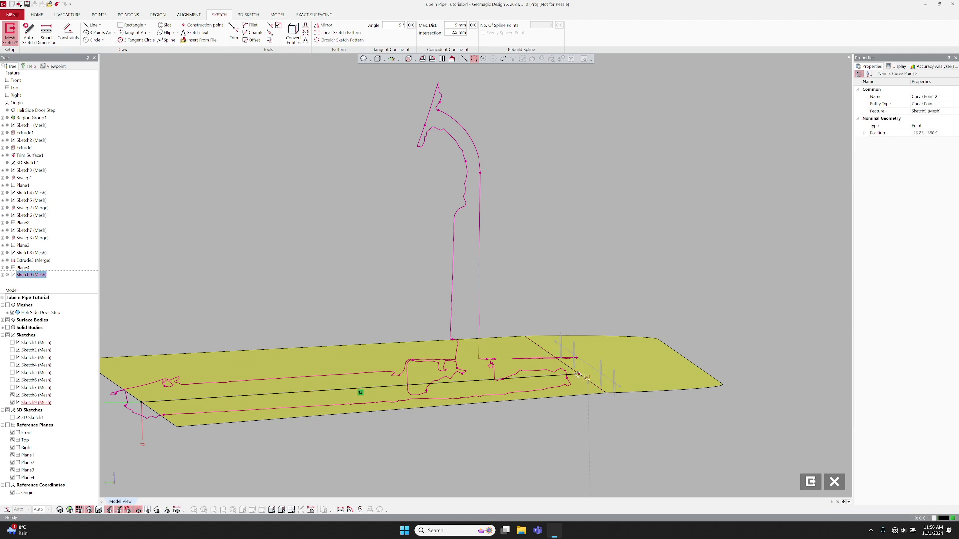
pyautogui.click(526, 340)
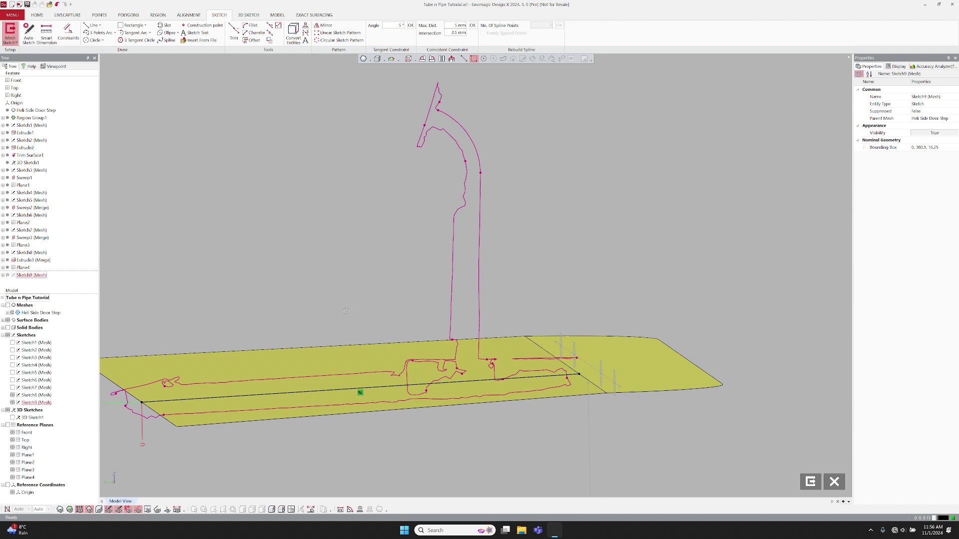
# Looking normal to the sketch, trace the bar with a straight line and tangent arc
pyautogui.click(453, 59)
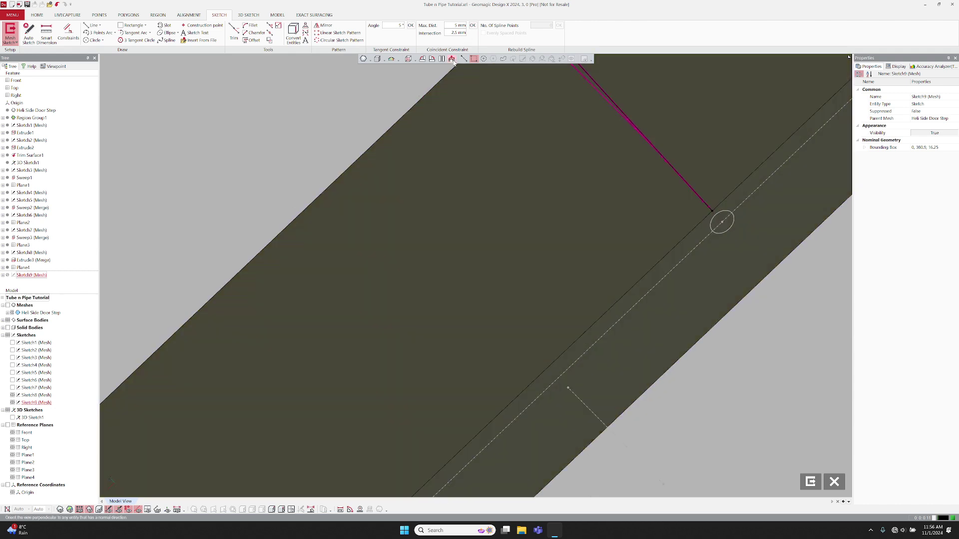
pyautogui.scroll(2, 449, 223)
pyautogui.scroll(2, 371, 277)
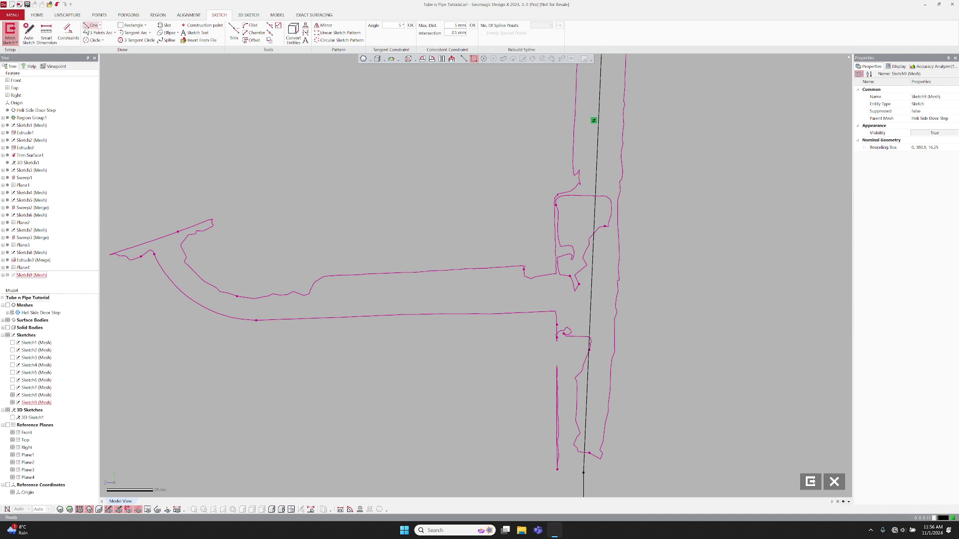
pyautogui.click(93, 26)
pyautogui.click(257, 320)
pyautogui.click(556, 312)
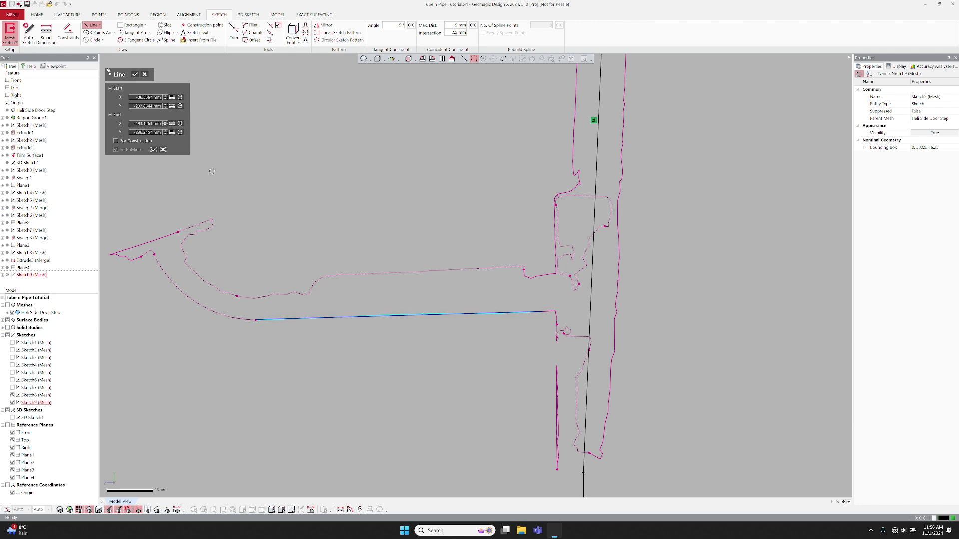
pyautogui.click(153, 149)
pyautogui.click(135, 33)
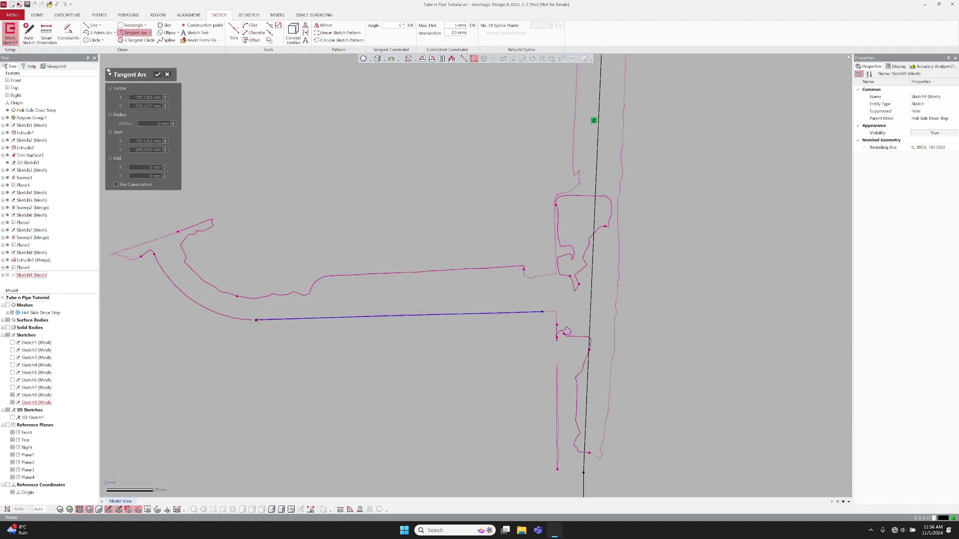
pyautogui.click(152, 255)
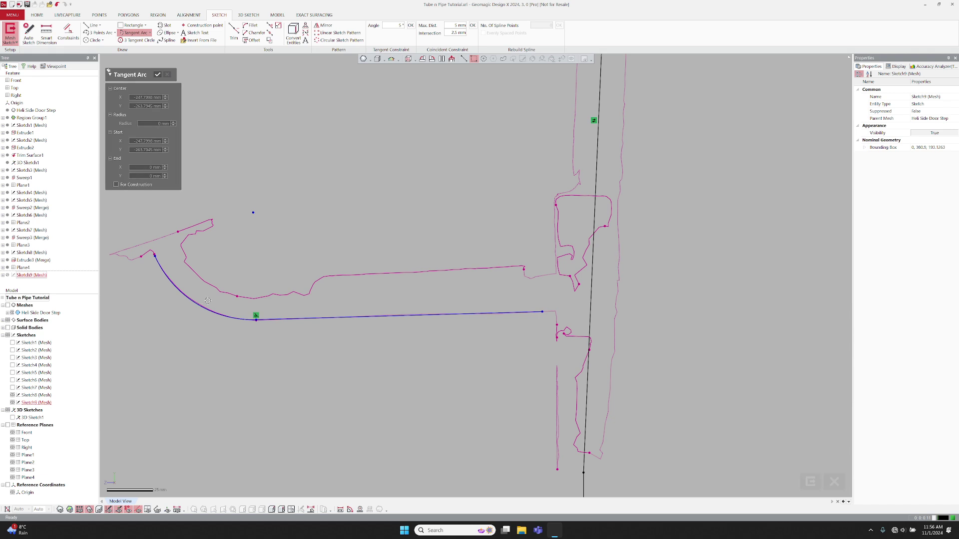
pyautogui.press('Escape')
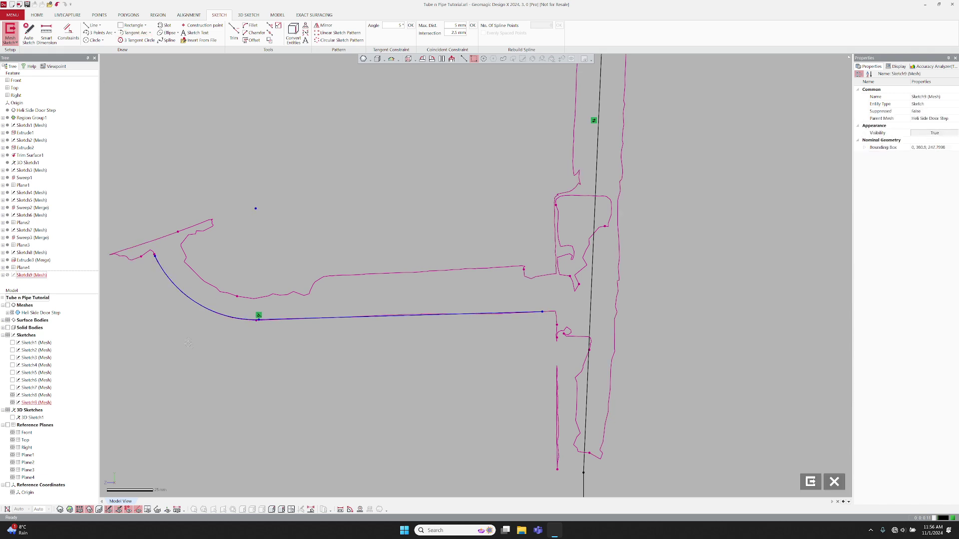
# Offset the line and arc, then mirror the curves about the centerline
pyautogui.click(250, 40)
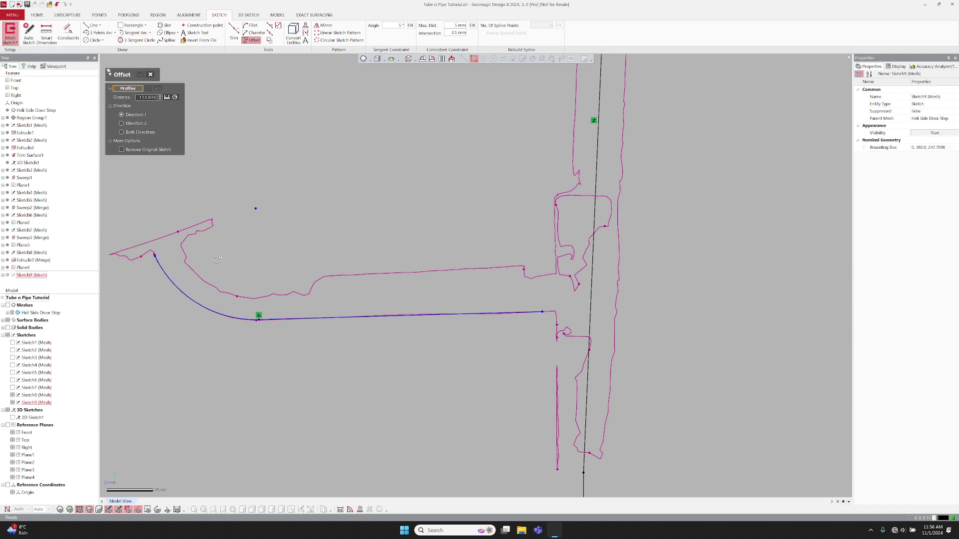
pyautogui.click(141, 75)
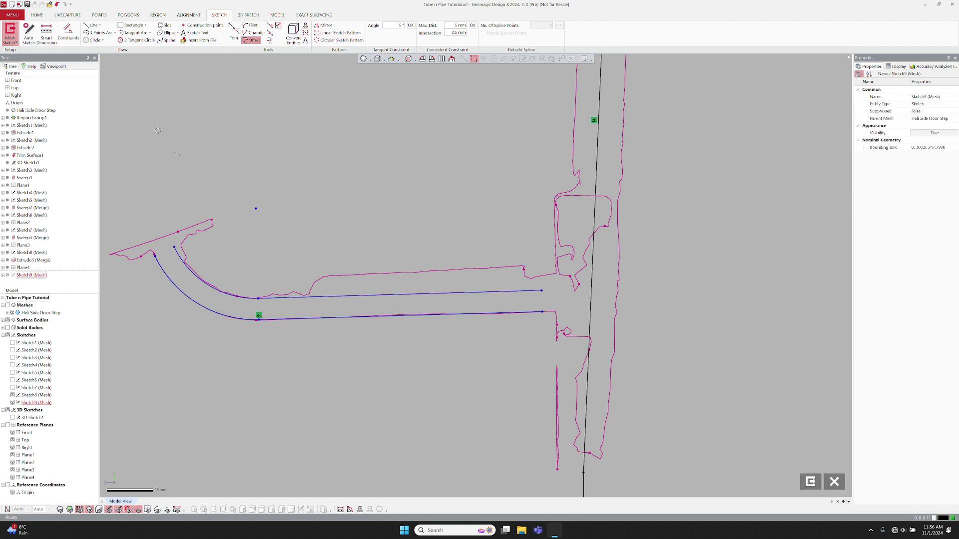
pyautogui.rightClick(259, 316)
pyautogui.click(279, 316)
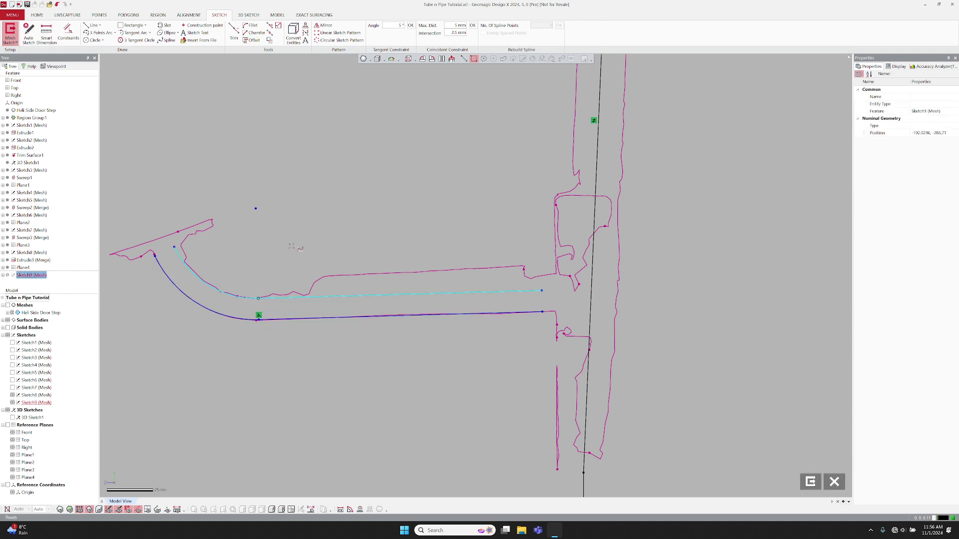
pyautogui.rightClick(274, 328)
pyautogui.click(300, 337)
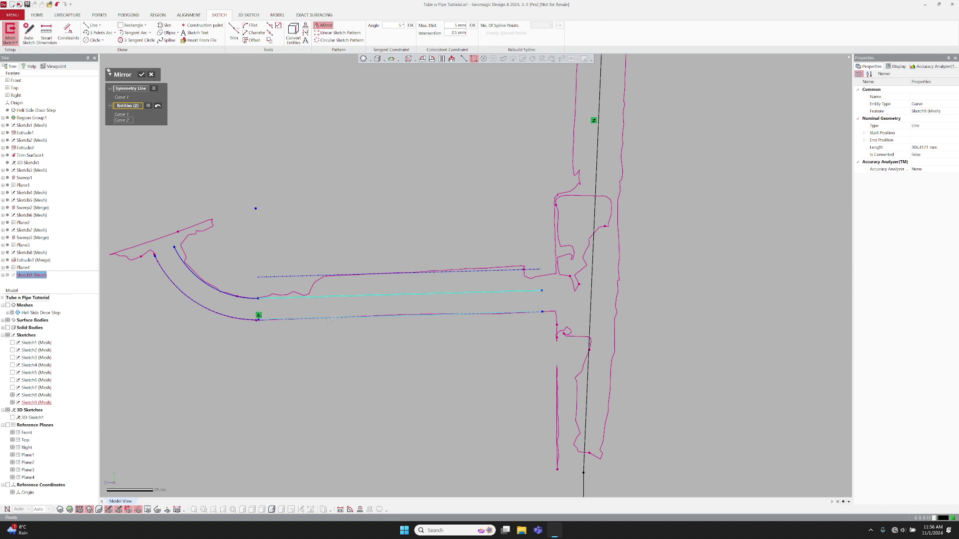
pyautogui.press('Return')
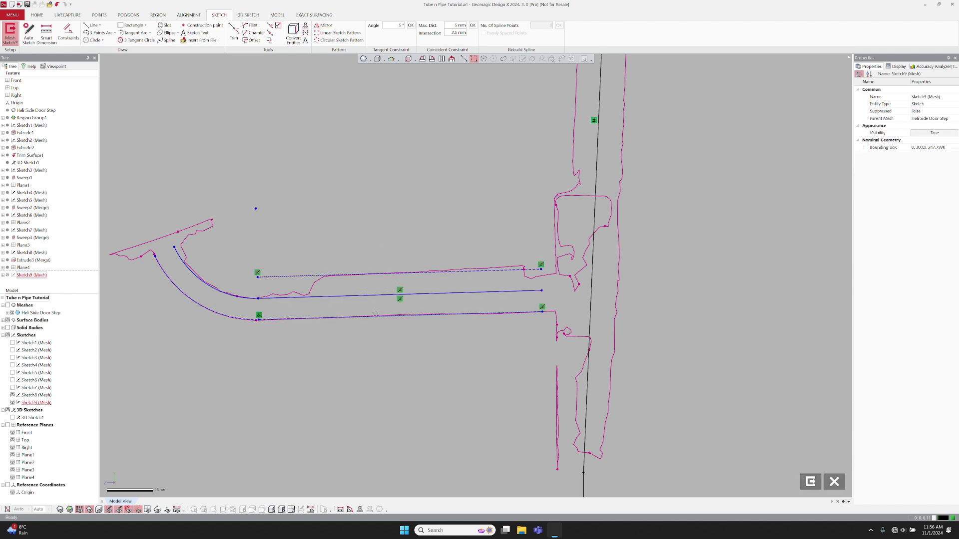
# Add a Smart Dimension to the bar curves and pan to show the whole sketch
pyautogui.click(46, 33)
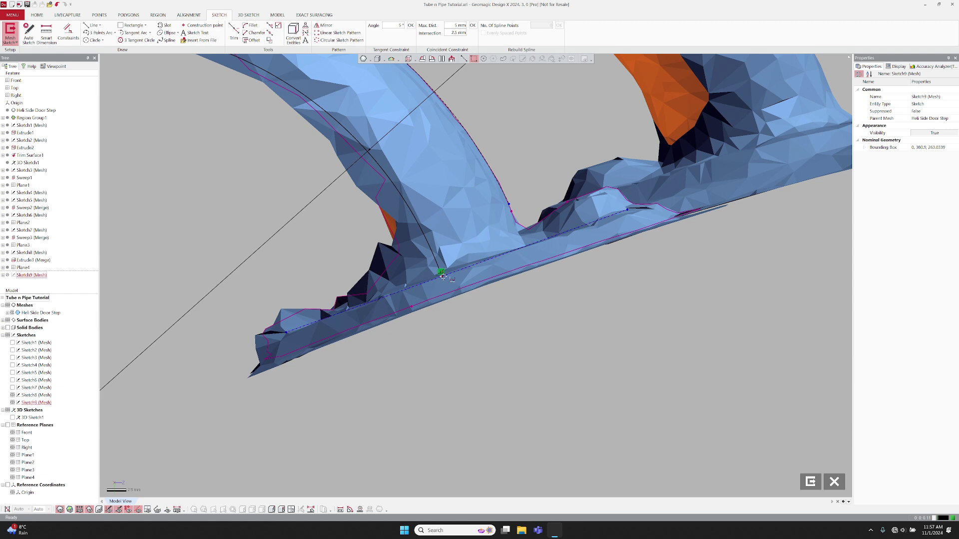
pyautogui.click(442, 275)
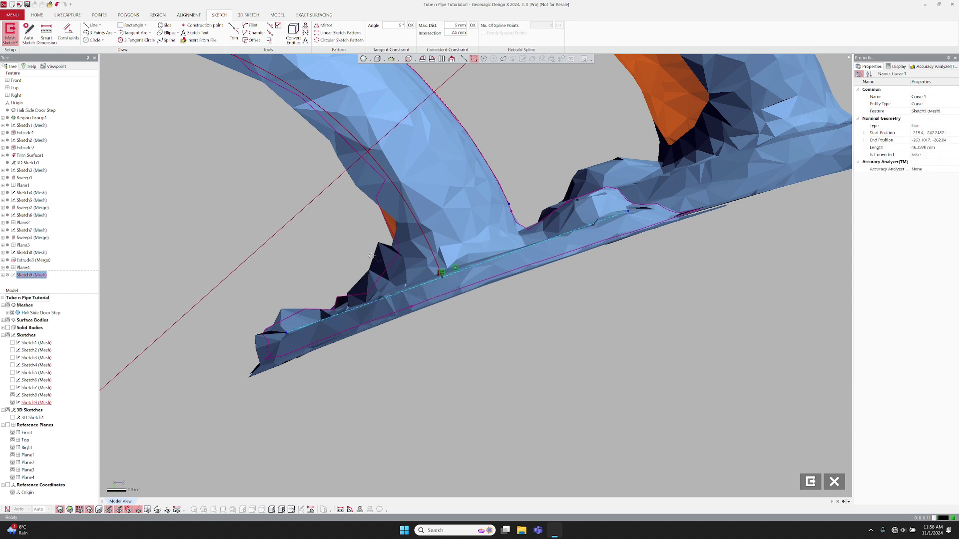
pyautogui.press('Escape')
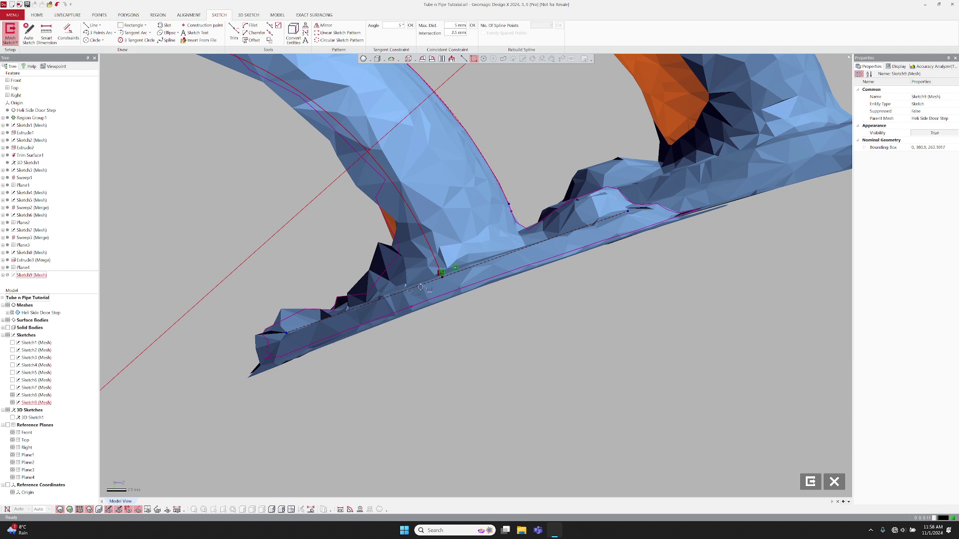
pyautogui.scroll(-2, 420, 270)
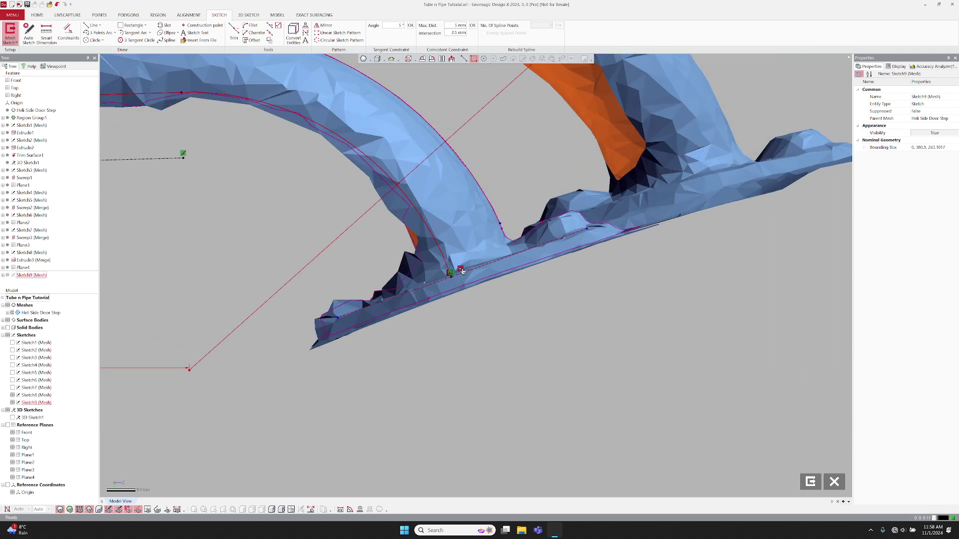
pyautogui.rightClick(447, 288)
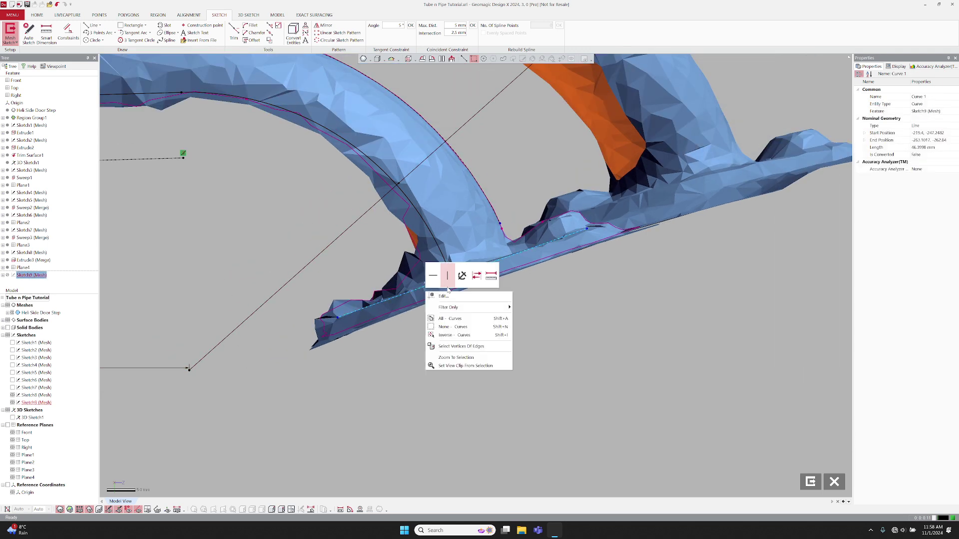
pyautogui.click(447, 276)
pyautogui.moveTo(450, 285); pyautogui.dragTo(380, 277, button='middle')
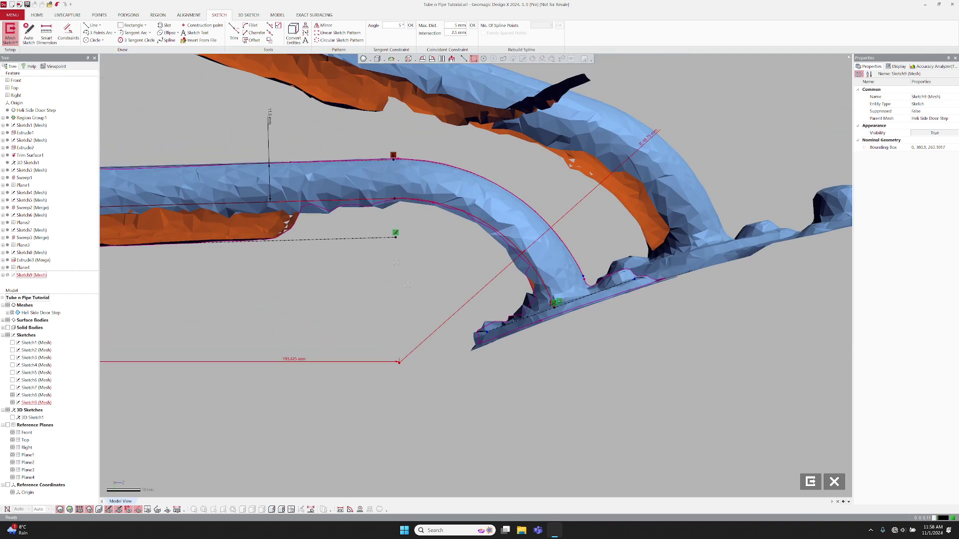
pyautogui.scroll(-3, 486, 274)
pyautogui.moveTo(427, 284); pyautogui.dragTo(470, 285, button='middle')
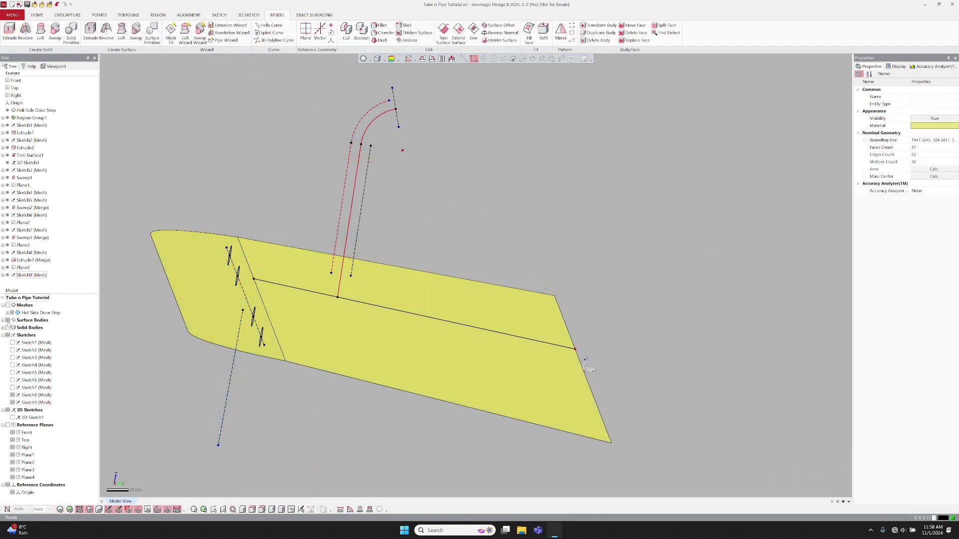
pyautogui.scroll(4, 479, 277)
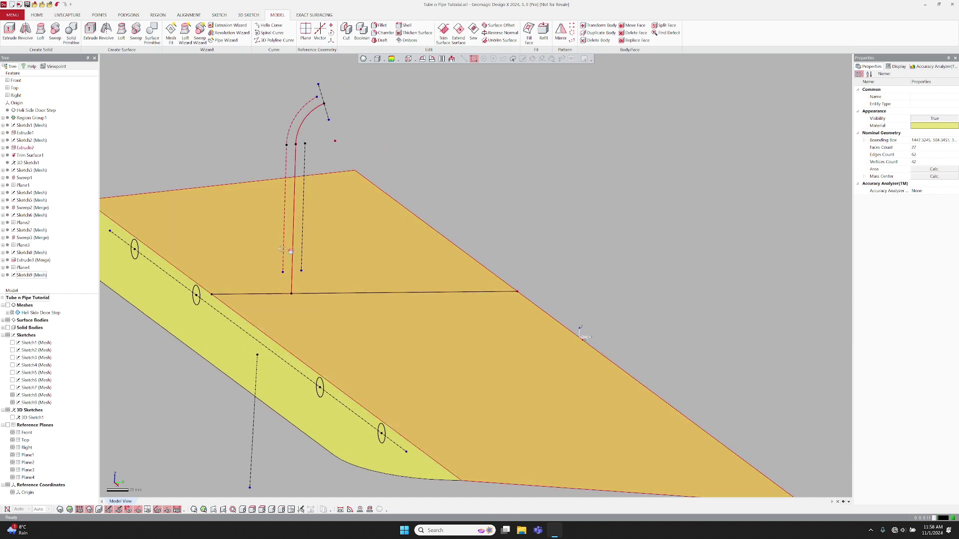
# Create a Pick Point & Normal Axis plane from the bar's curve point and line, then select it
pyautogui.moveTo(284, 278); pyautogui.dragTo(295, 299, button='middle')
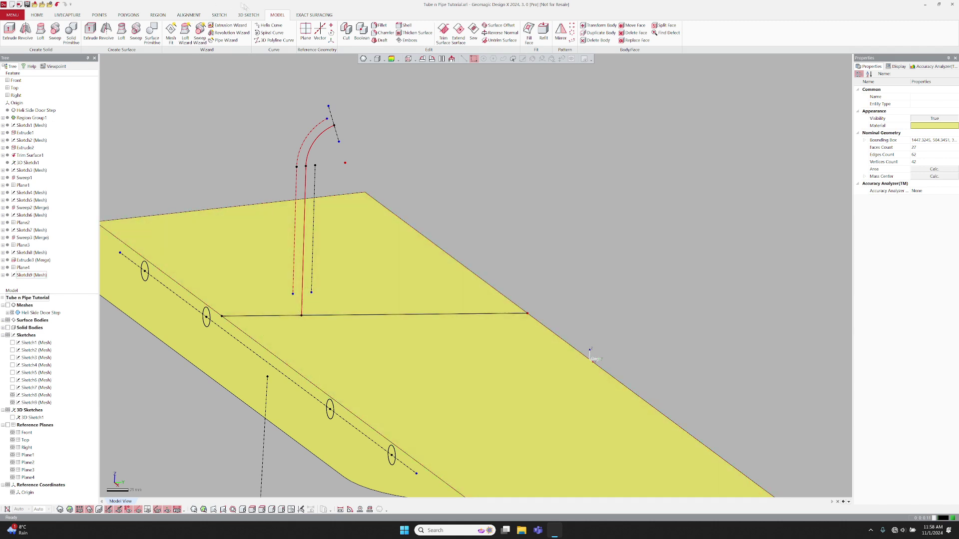
pyautogui.click(306, 33)
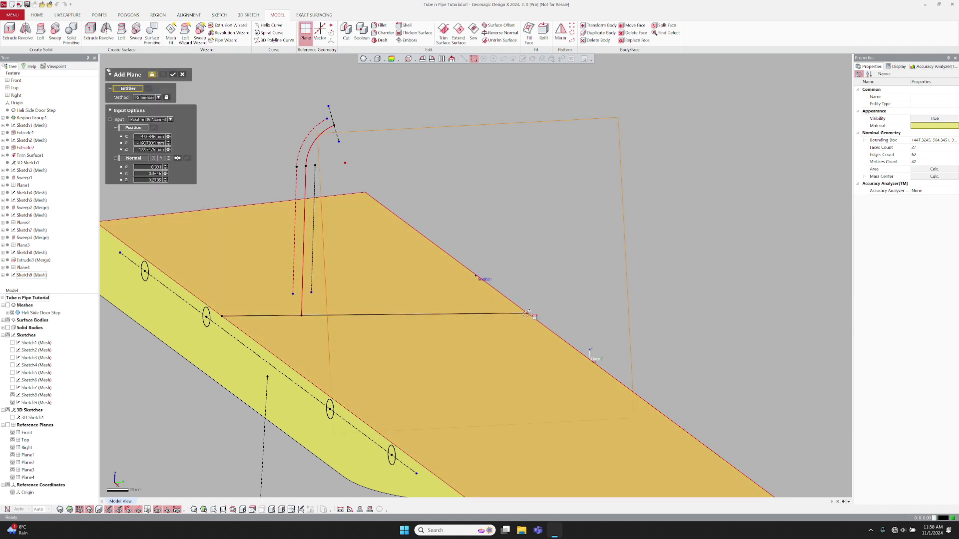
pyautogui.click(528, 314)
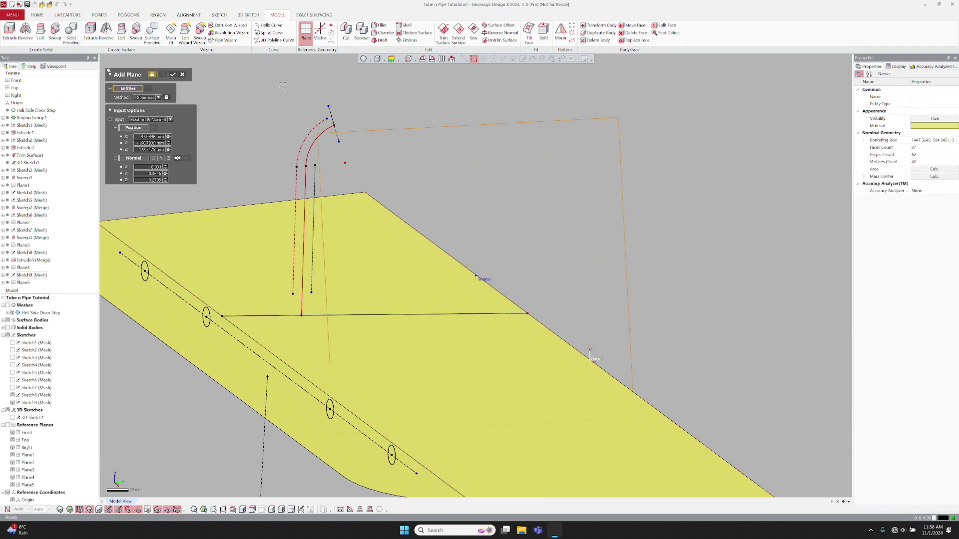
pyautogui.click(301, 313)
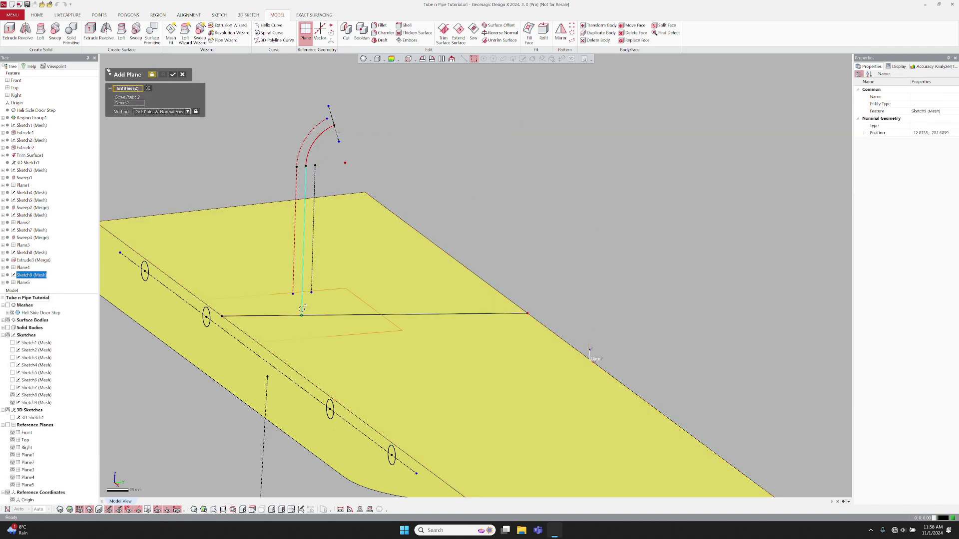
pyautogui.press('Return')
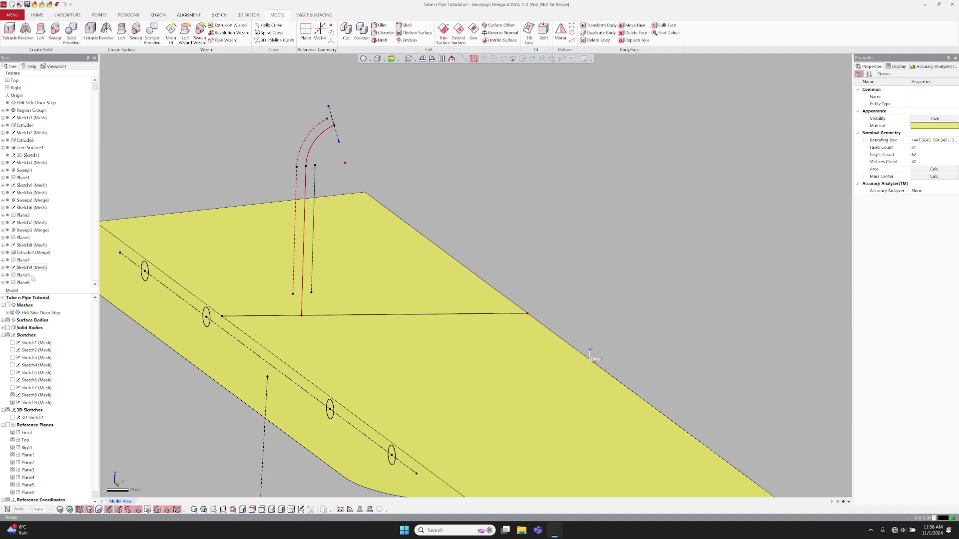
pyautogui.click(26, 278)
# In a mesh sketch on the plane, draw the tube circle and a vertical construction line
pyautogui.rightClick(187, 187)
pyautogui.click(191, 166)
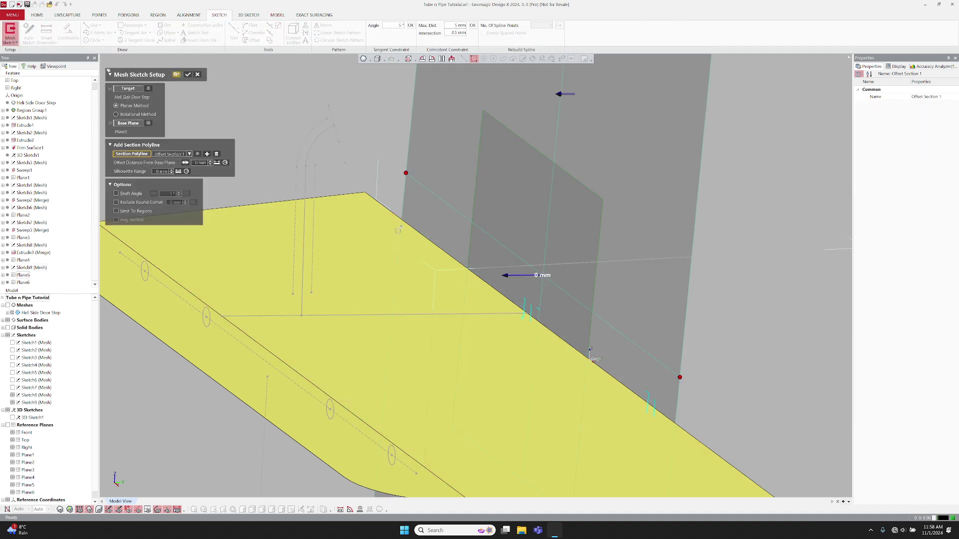
pyautogui.scroll(-5, 591, 358)
pyautogui.click(535, 291)
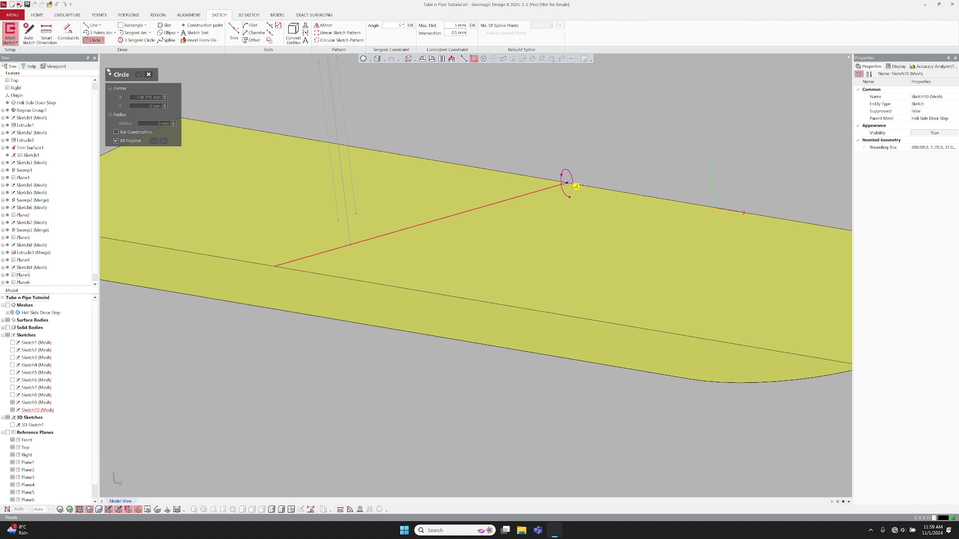
pyautogui.click(567, 181)
pyautogui.scroll(-2, 567, 225)
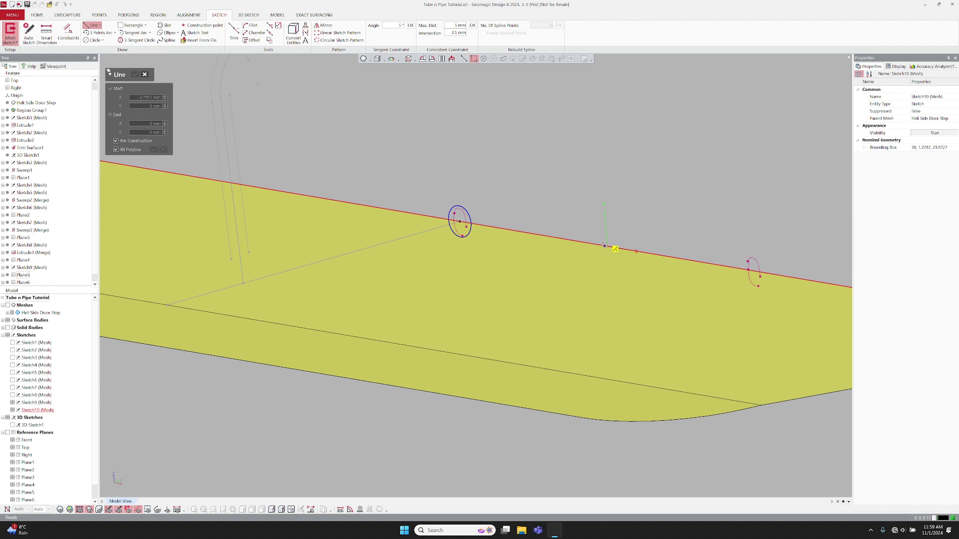
pyautogui.click(605, 246)
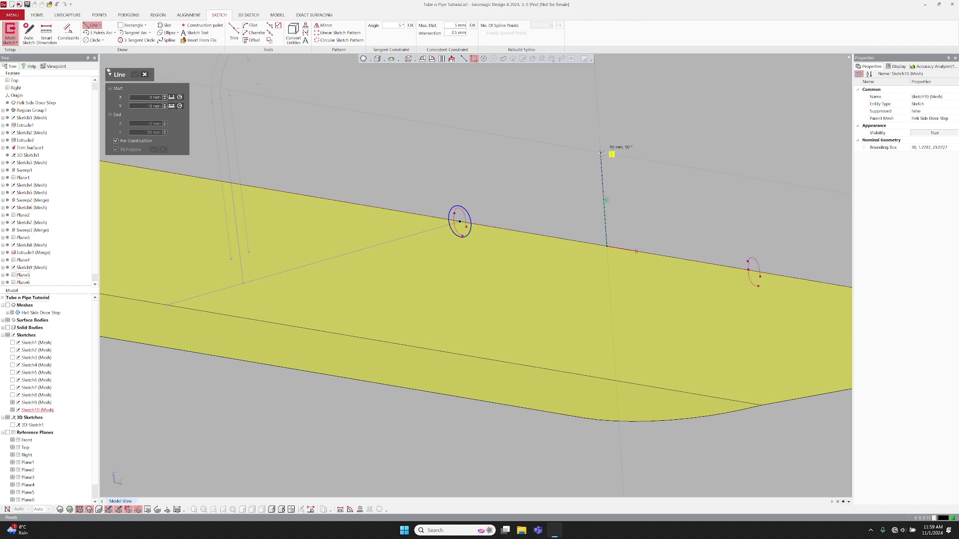
pyautogui.click(601, 154)
pyautogui.press('Escape')
pyautogui.press('Escape')
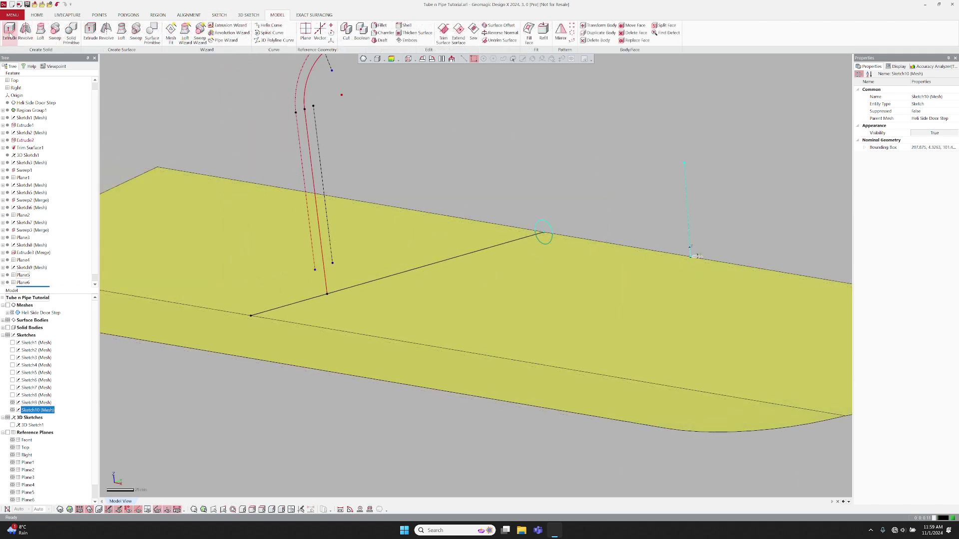
# Extrude the circle Up To Vertex, ending at the curved bar's foot
pyautogui.click(10, 31)
pyautogui.click(145, 136)
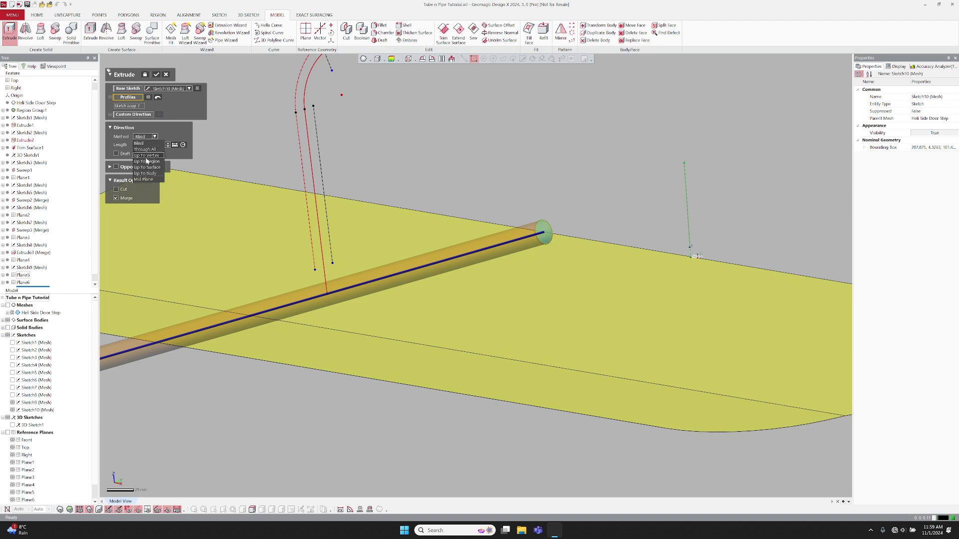
pyautogui.click(149, 159)
pyautogui.click(255, 317)
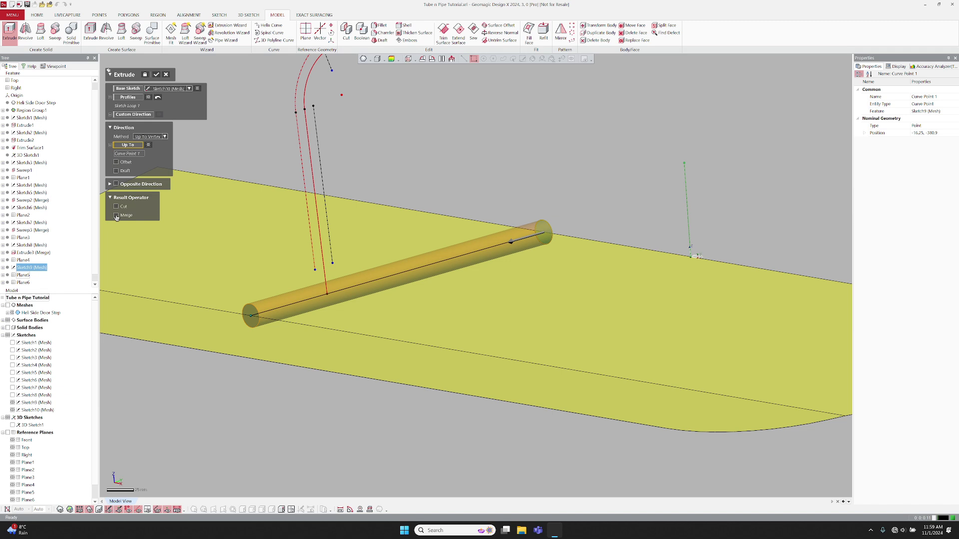
pyautogui.press('Escape')
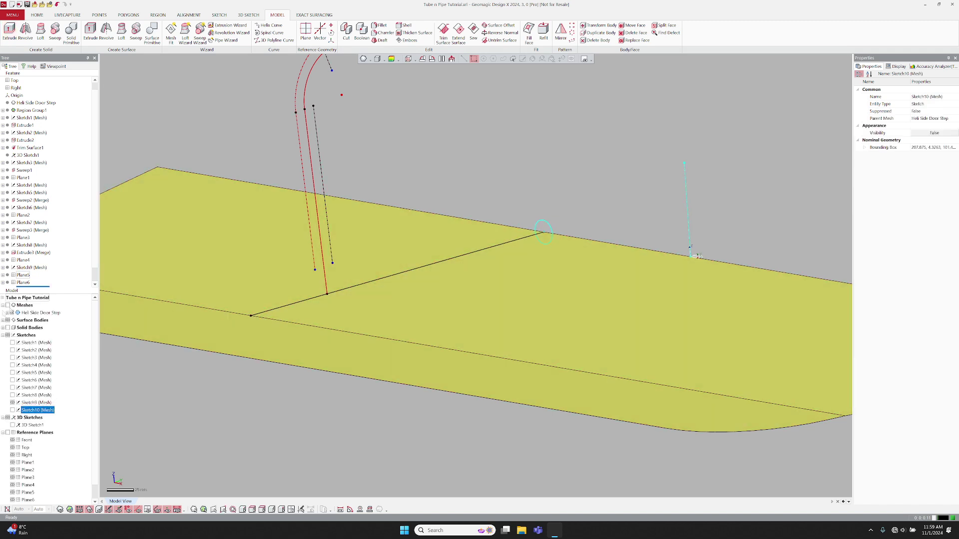
# Start a mesh sketch on Plane4 and edit the circle's radius dimension
pyautogui.click(23, 267)
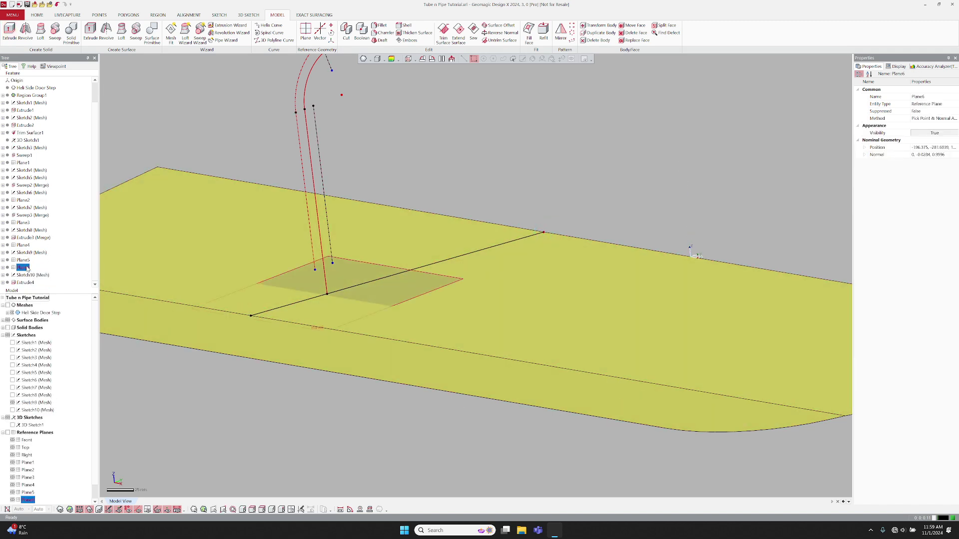
pyautogui.rightClick(161, 352)
pyautogui.click(175, 337)
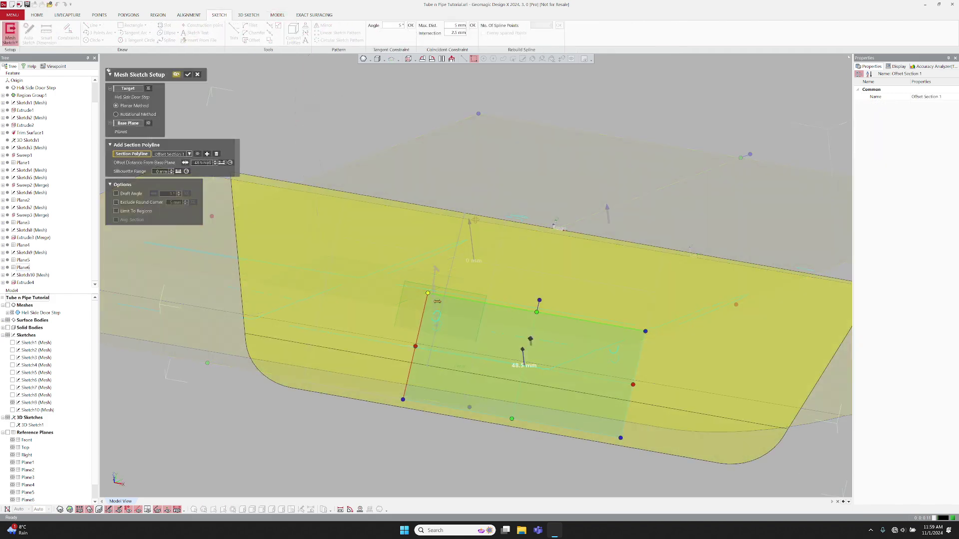
pyautogui.click(188, 74)
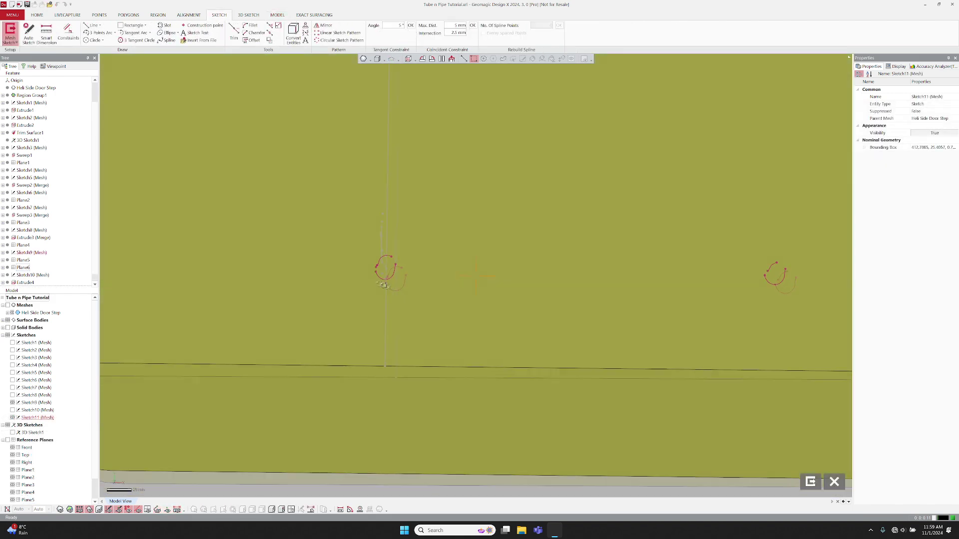
pyautogui.moveTo(384, 283); pyautogui.dragTo(308, 255, button='right')
pyautogui.doubleClick(273, 229)
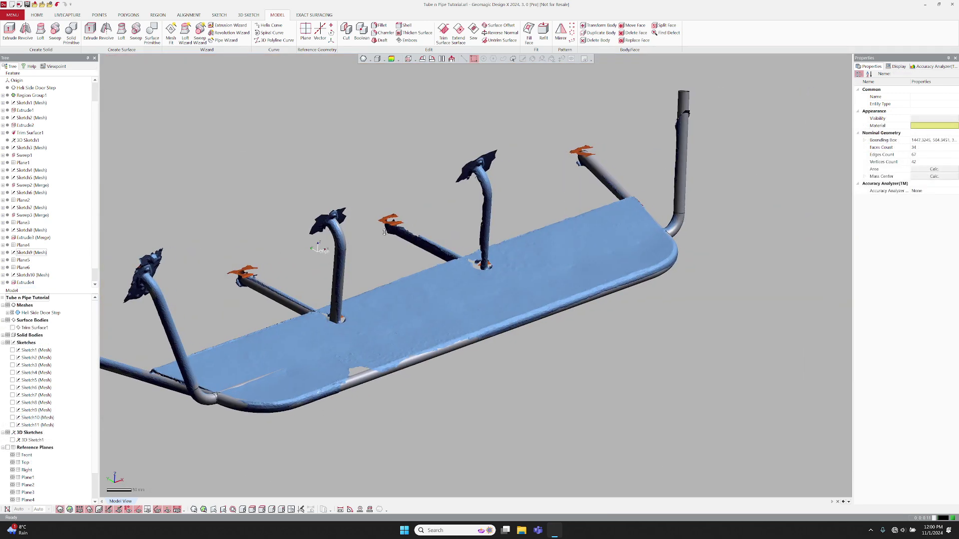
# Boolean-merge the curved bar with the straight support tube
pyautogui.moveTo(318, 248); pyautogui.dragTo(267, 240, button='right')
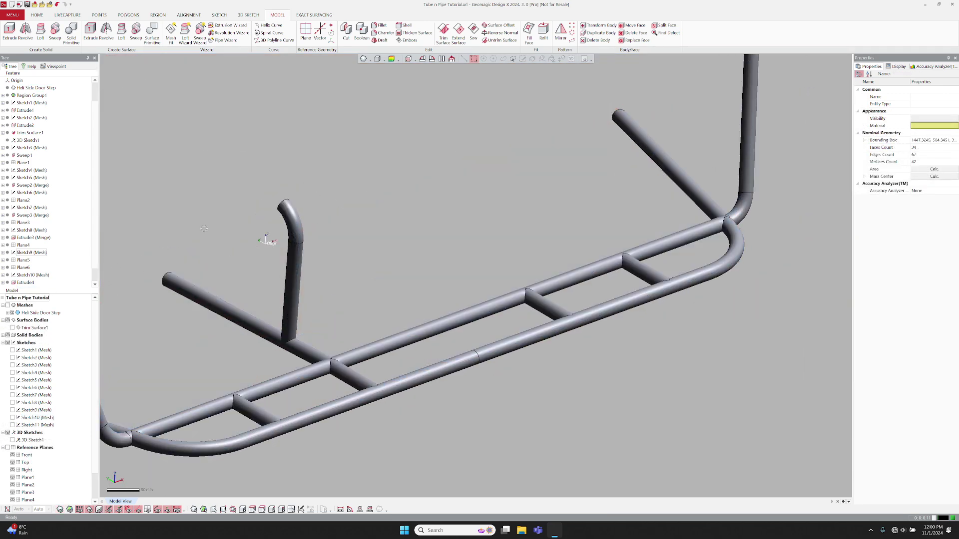
pyautogui.scroll(-1, 248, 218)
pyautogui.scroll(-1, 244, 209)
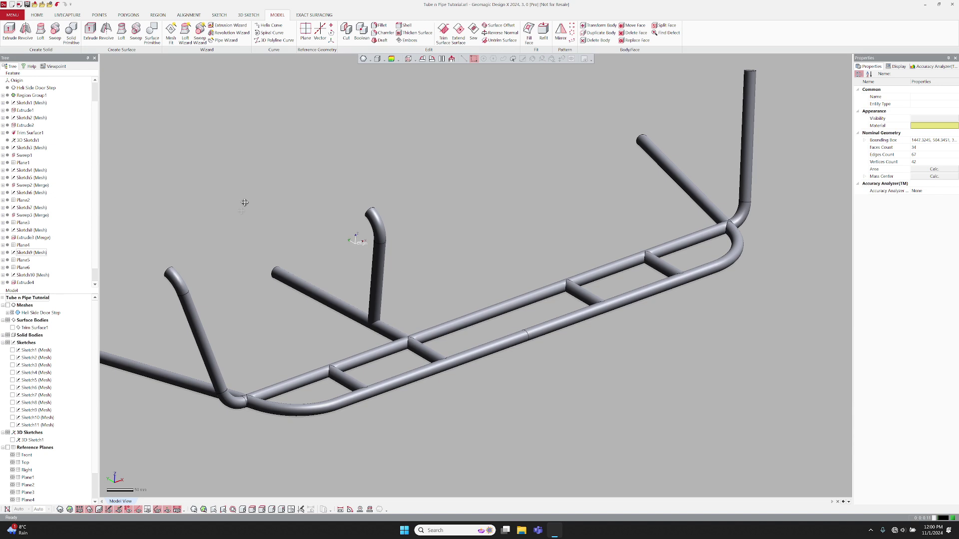
pyautogui.scroll(-1, 241, 202)
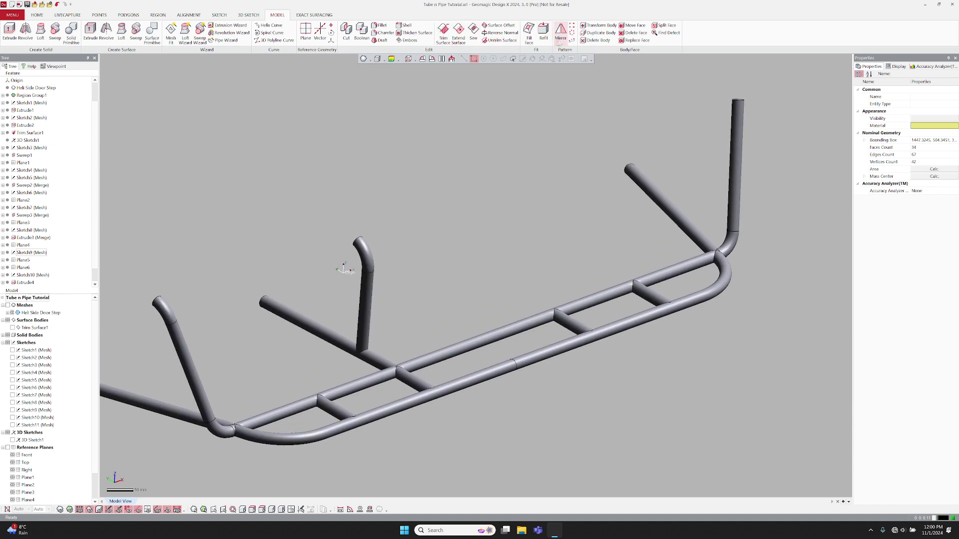
pyautogui.click(560, 32)
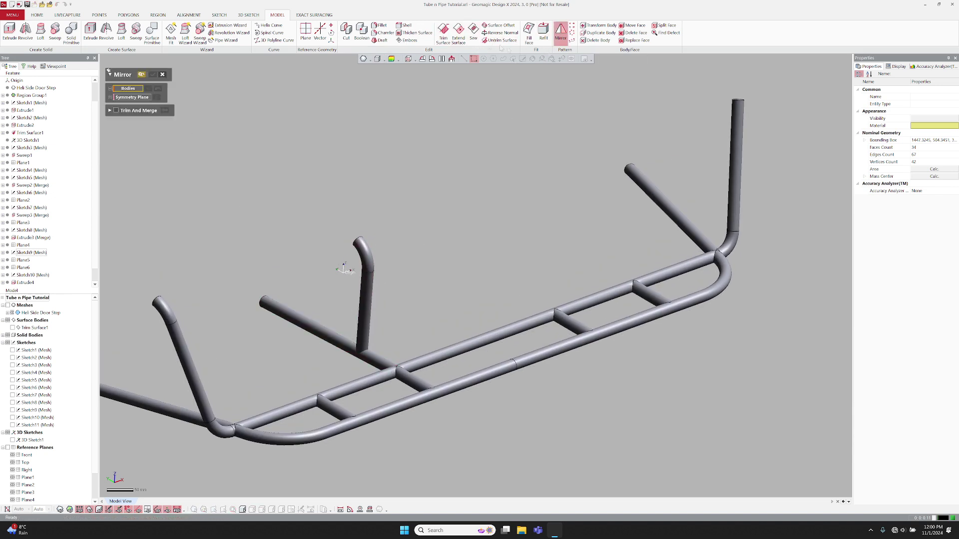
pyautogui.click(362, 32)
pyautogui.click(363, 323)
pyautogui.click(300, 318)
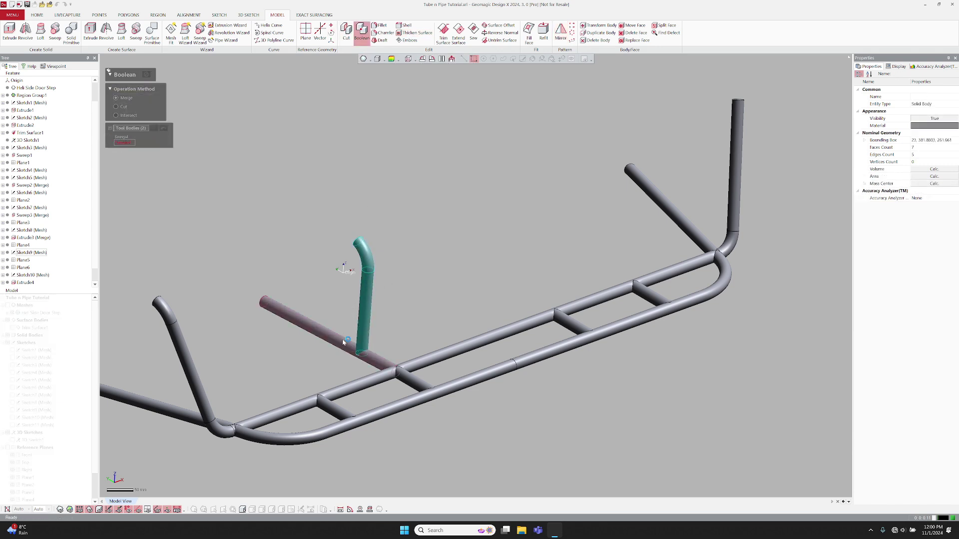
pyautogui.press('Return')
# Mirror the merged T-shaped tube across the Right plane
pyautogui.click(560, 32)
pyautogui.click(364, 322)
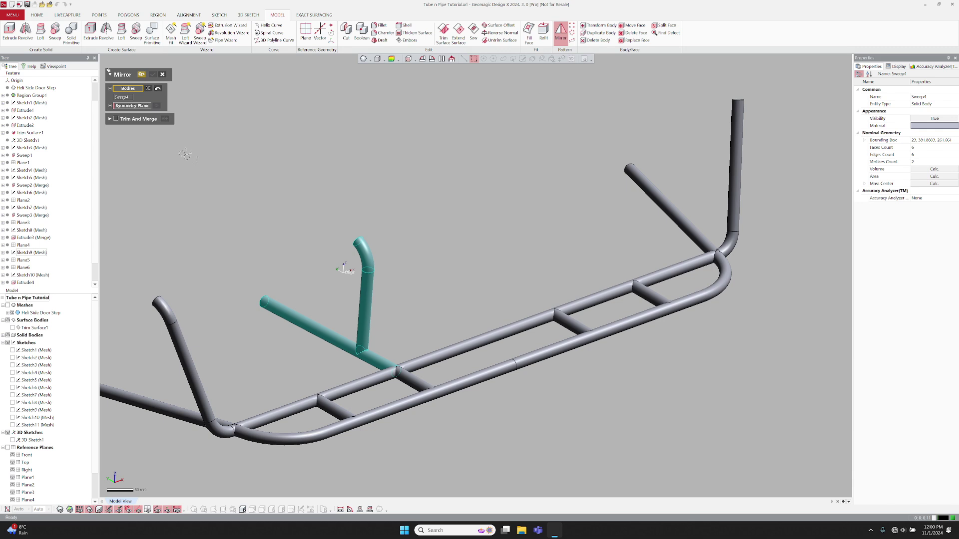
pyautogui.click(132, 105)
pyautogui.click(8, 448)
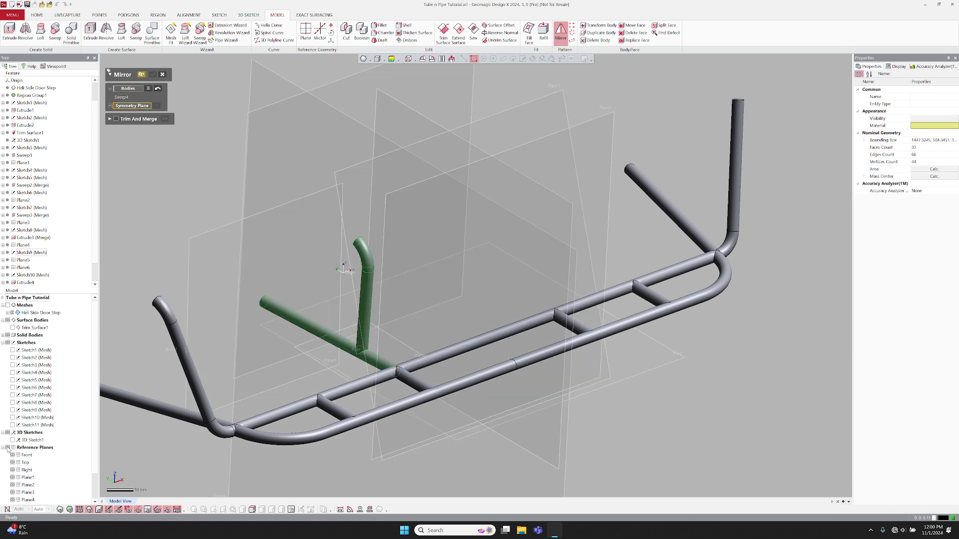
pyautogui.click(28, 470)
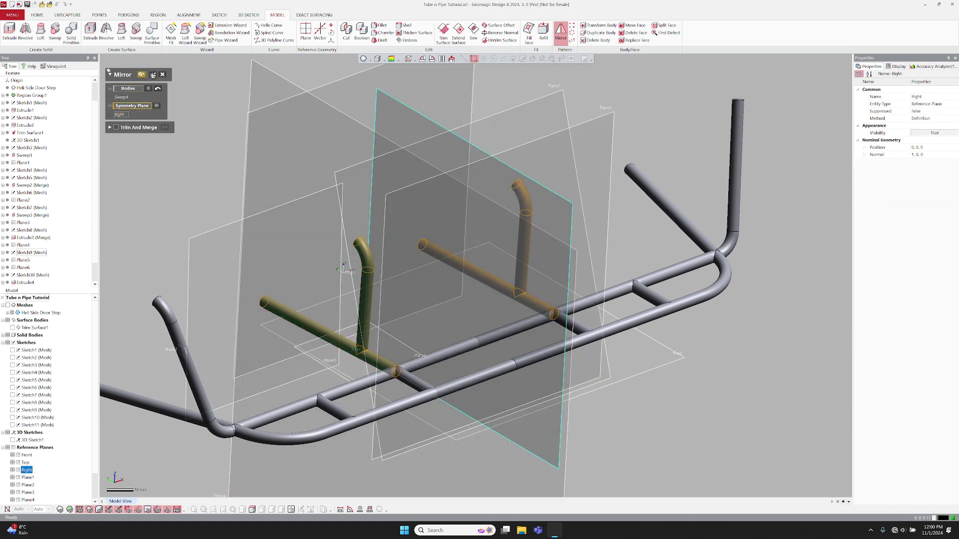
pyautogui.press('Return')
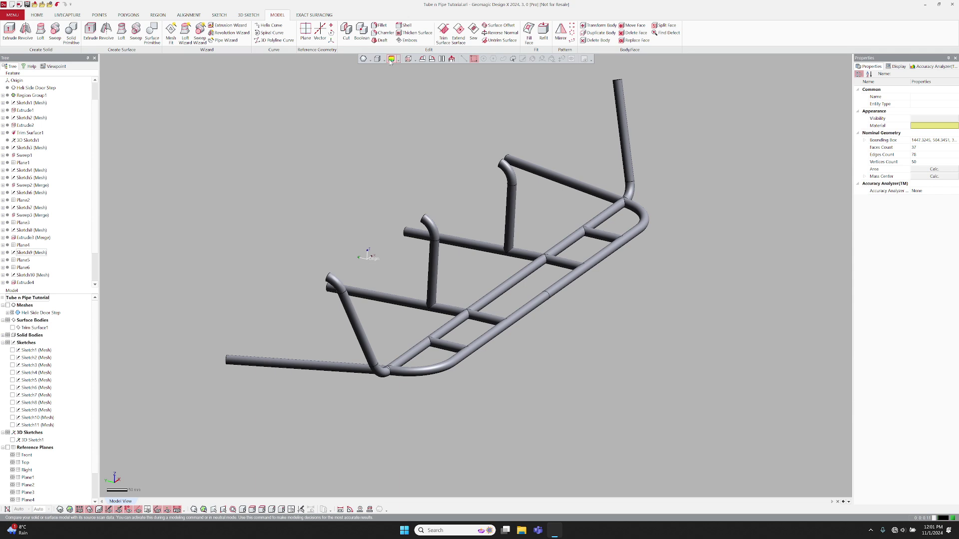
pyautogui.scroll(3, 431, 327)
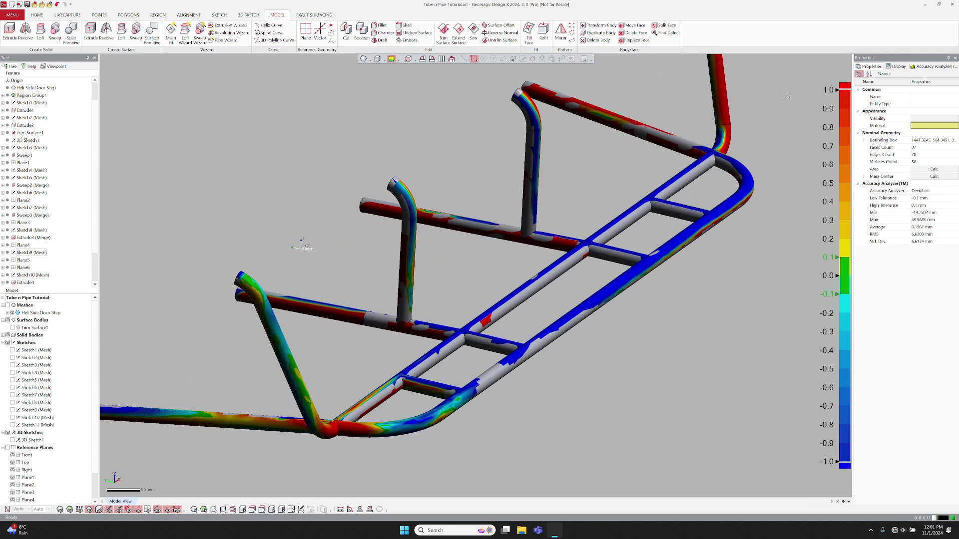
# Set the deviation colour range to 5 and tolerance to 0.5, then orbit the frame
pyautogui.doubleClick(826, 91)
pyautogui.write('5')
pyautogui.press('Return')
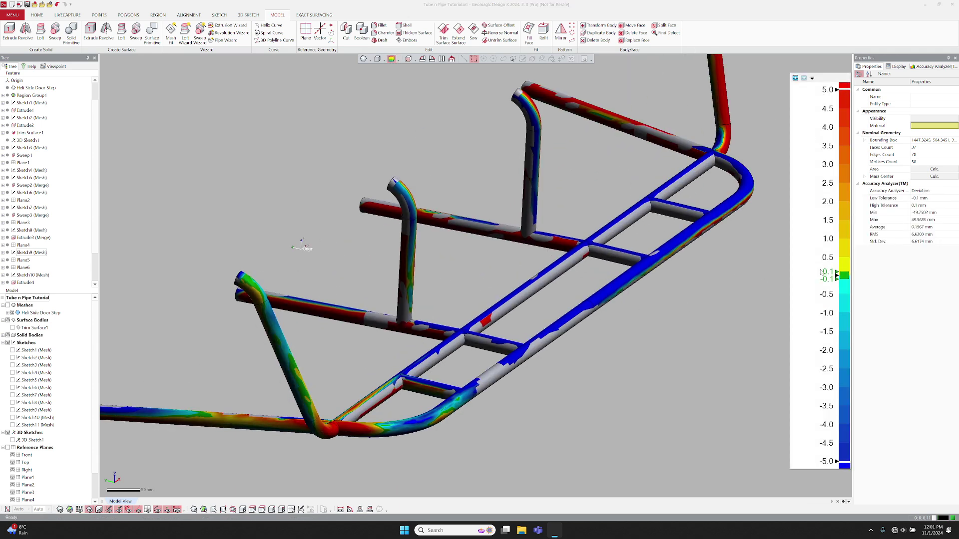
pyautogui.write('0.5')
pyautogui.press('Return')
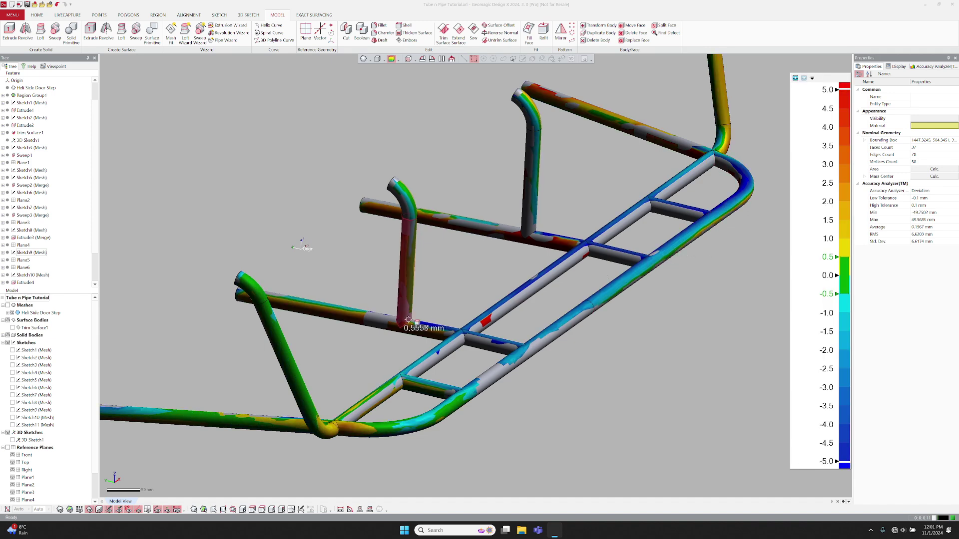
pyautogui.click(404, 330)
pyautogui.moveTo(302, 245)
pyautogui.mouseDown(button='middle')
pyautogui.moveTo(464, 167)
pyautogui.moveTo(618, 196)
pyautogui.moveTo(479, 277)
pyautogui.moveTo(686, 180)
pyautogui.moveTo(565, 286)
pyautogui.moveTo(330, 169)
pyautogui.mouseUp(button='middle')
pyautogui.scroll(3, 329, 169)
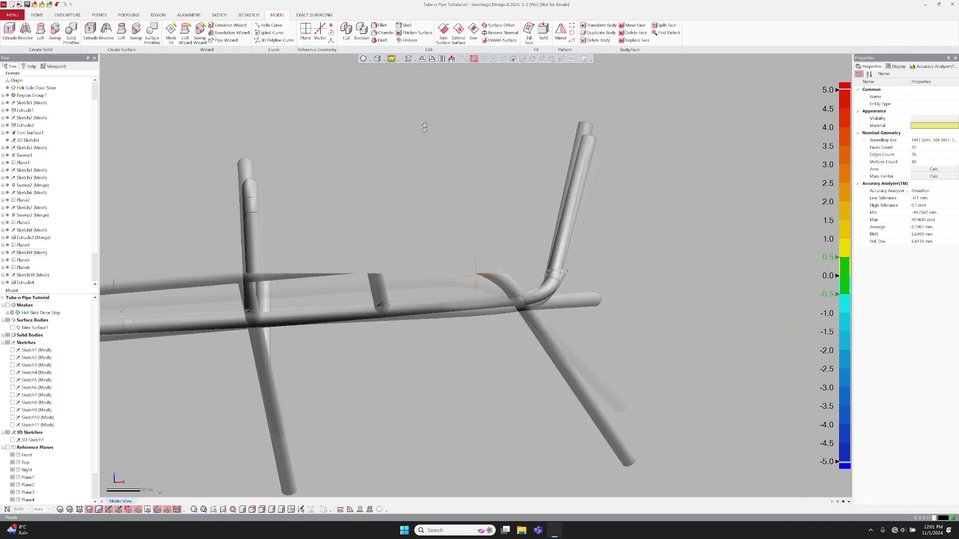
pyautogui.moveTo(420, 128); pyautogui.dragTo(479, 225, button='middle')
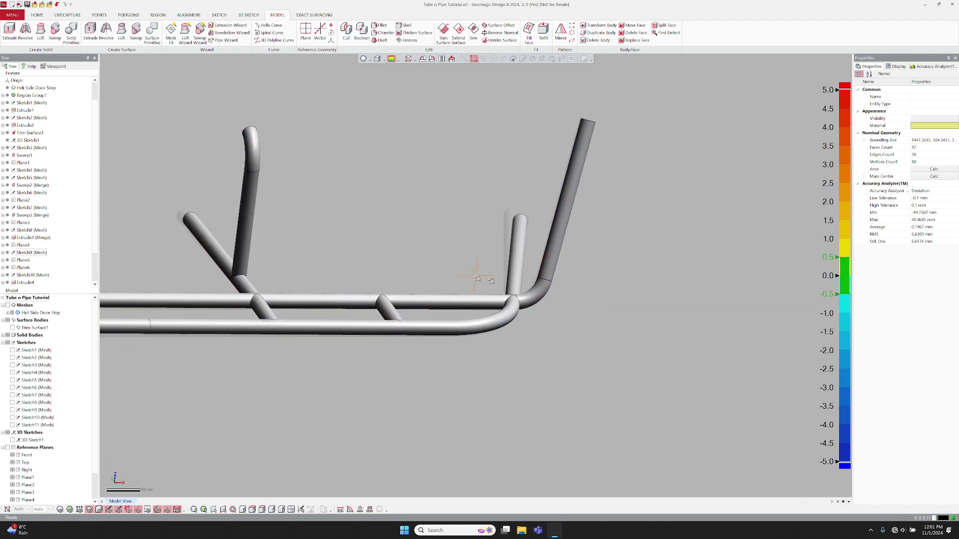
# Zoom out until the whole mirrored tube frame is in view
pyautogui.moveTo(551, 200)
pyautogui.mouseDown(button='middle')
pyautogui.moveTo(509, 269)
pyautogui.moveTo(450, 224)
pyautogui.mouseUp(button='middle')
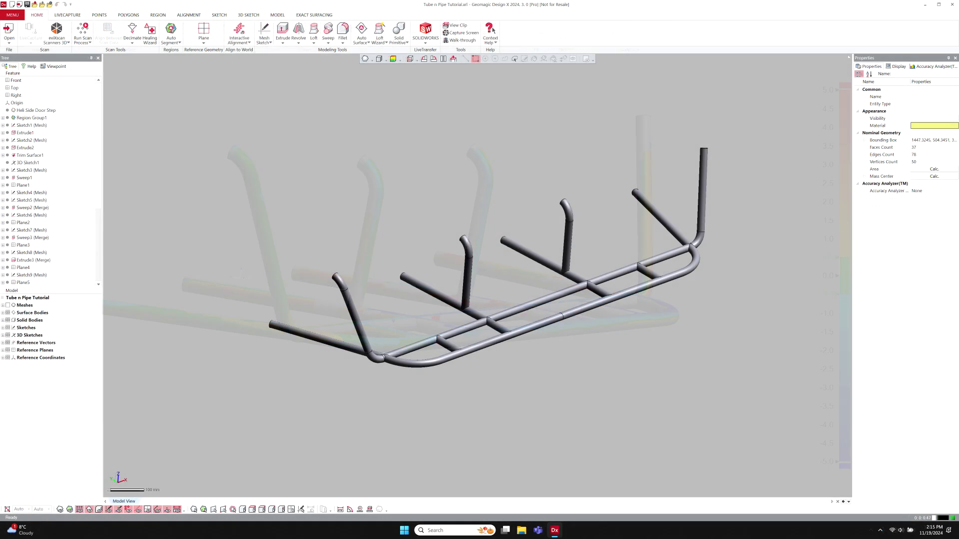